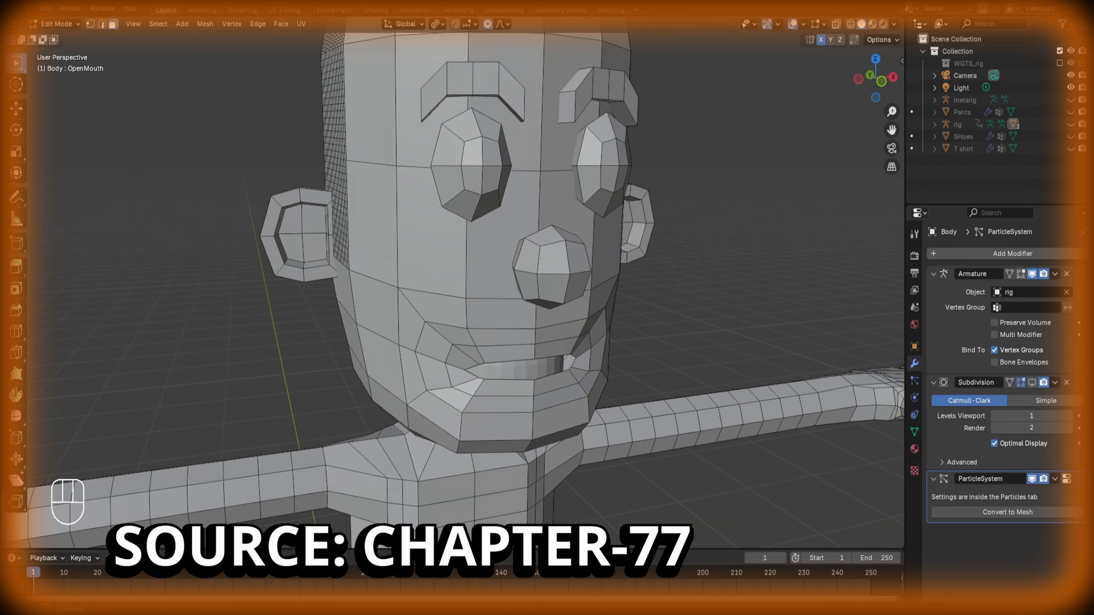
key("KP_3")
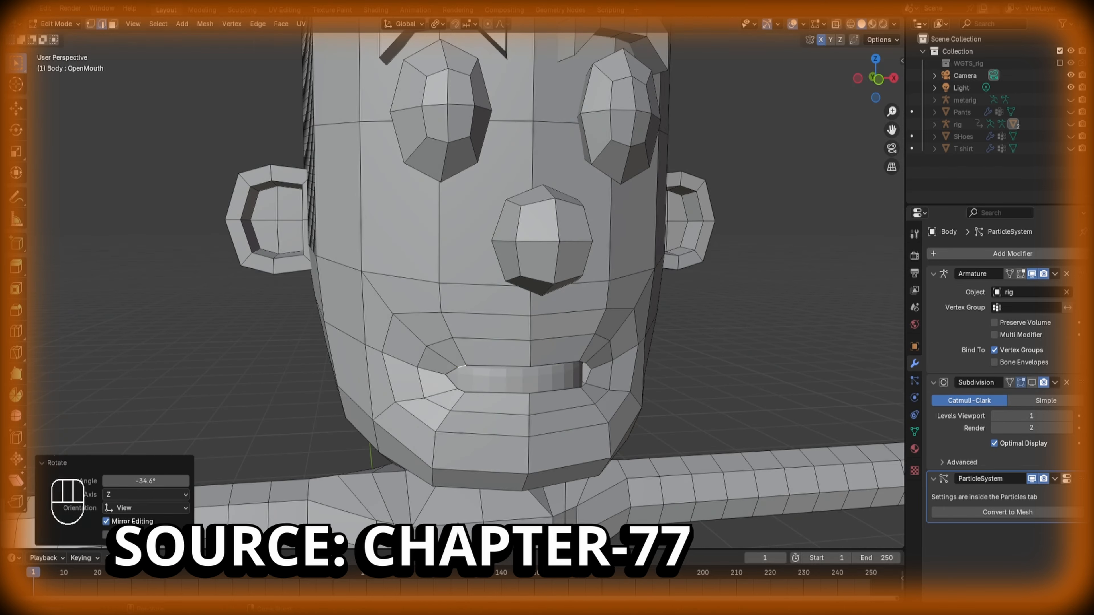
key("s")
key("z")
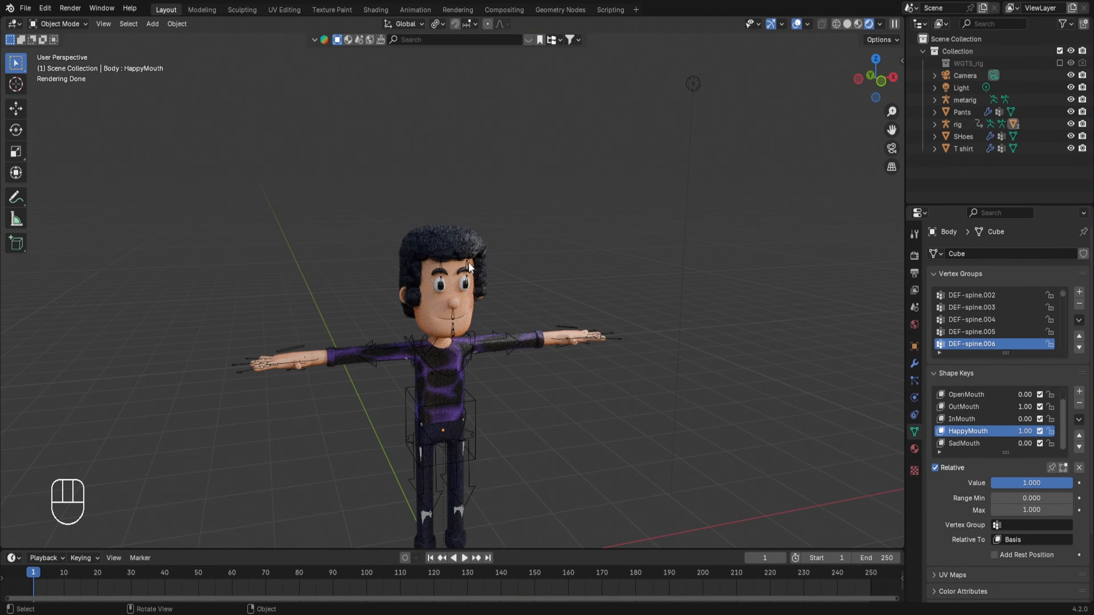
left_click(462, 402)
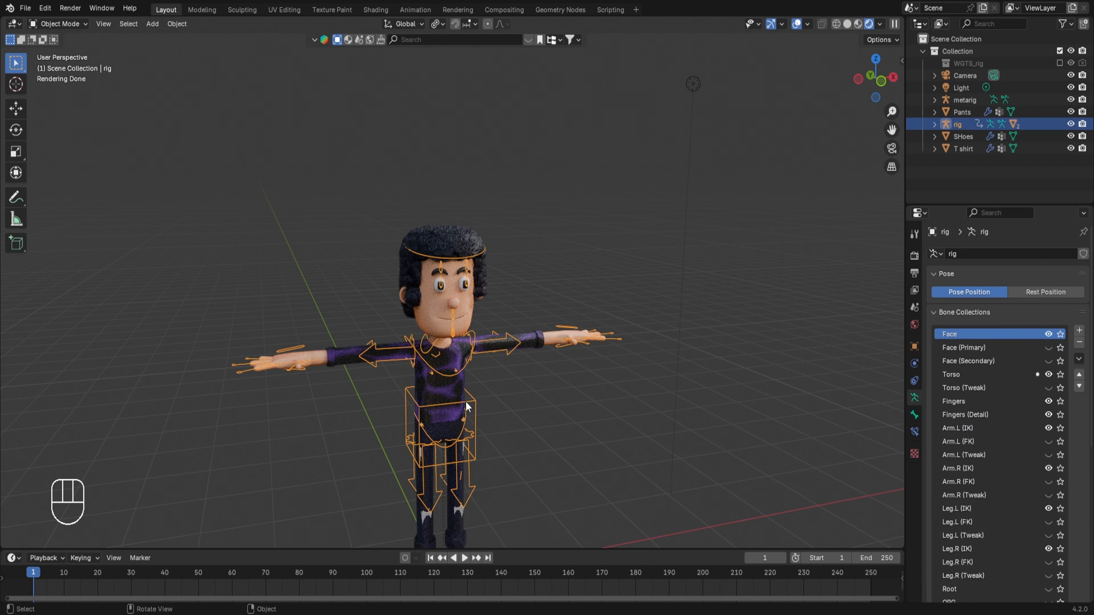
left_click(469, 316)
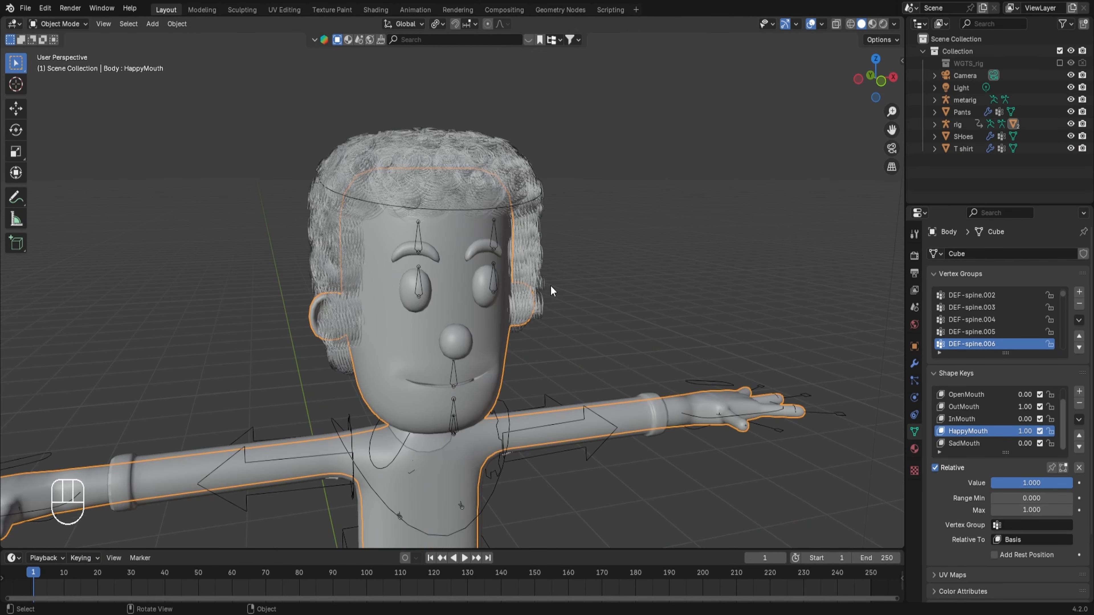
left_click(493, 235)
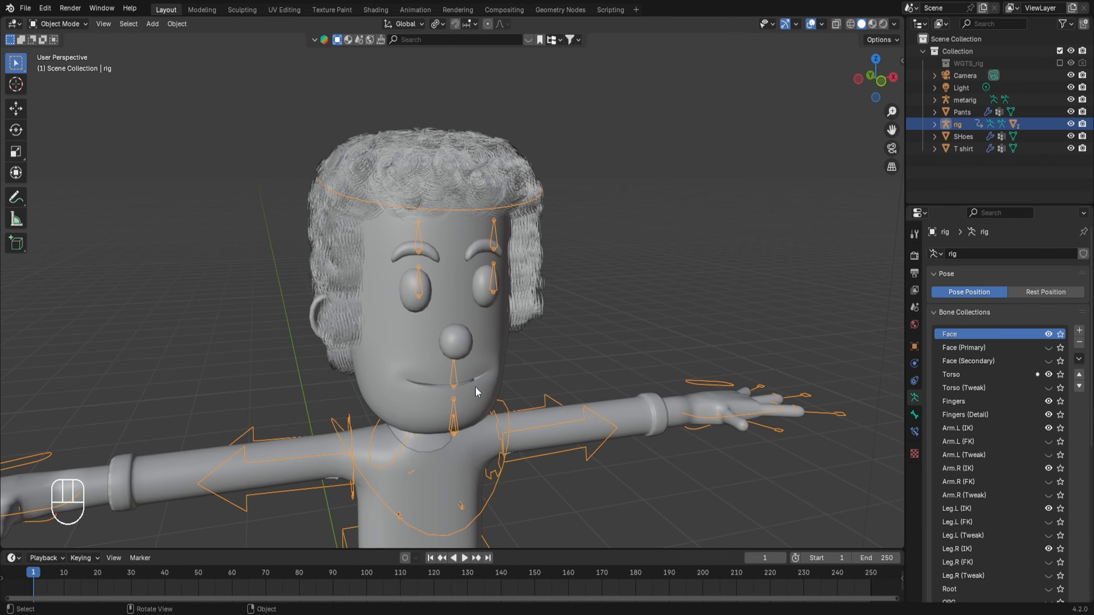
scroll(465, 271, "down", 5)
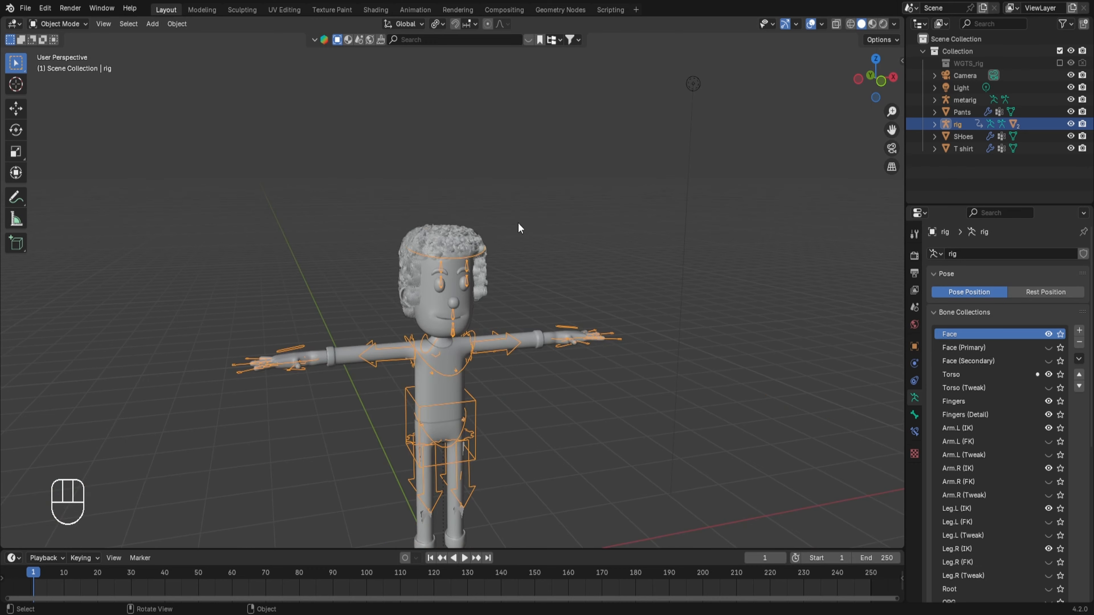
Step: Add a Bézier circle curve with a 1 m radius around the character's feet
key("shift+a")
mouse_move(512, 216)
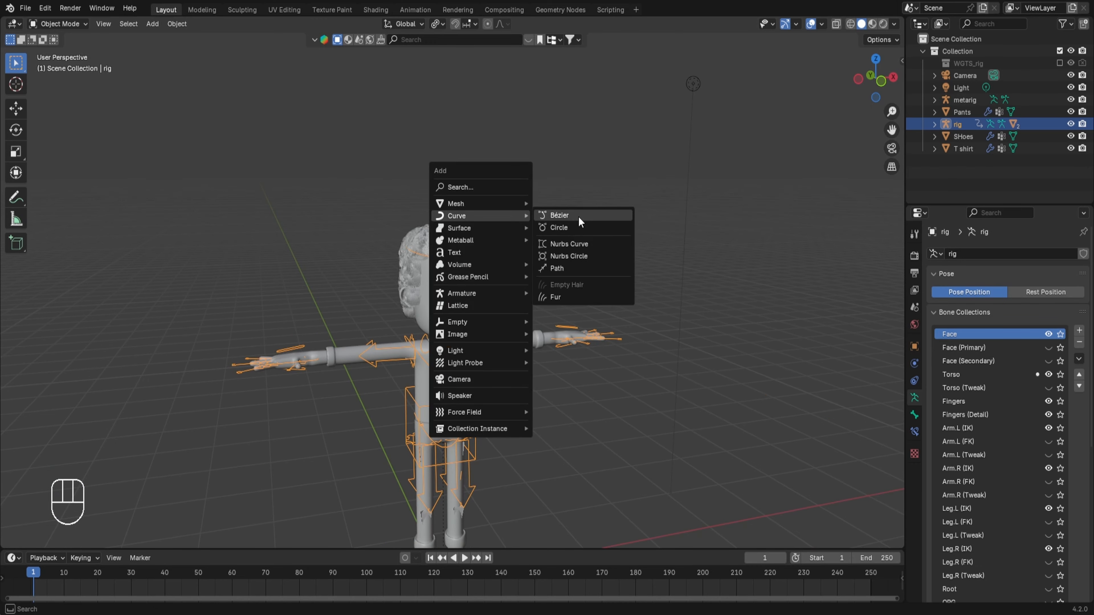
left_click(578, 225)
scroll(448, 400, "down", 5)
middle_click_drag(449, 401, 465, 243)
scroll(465, 387, "up", 5)
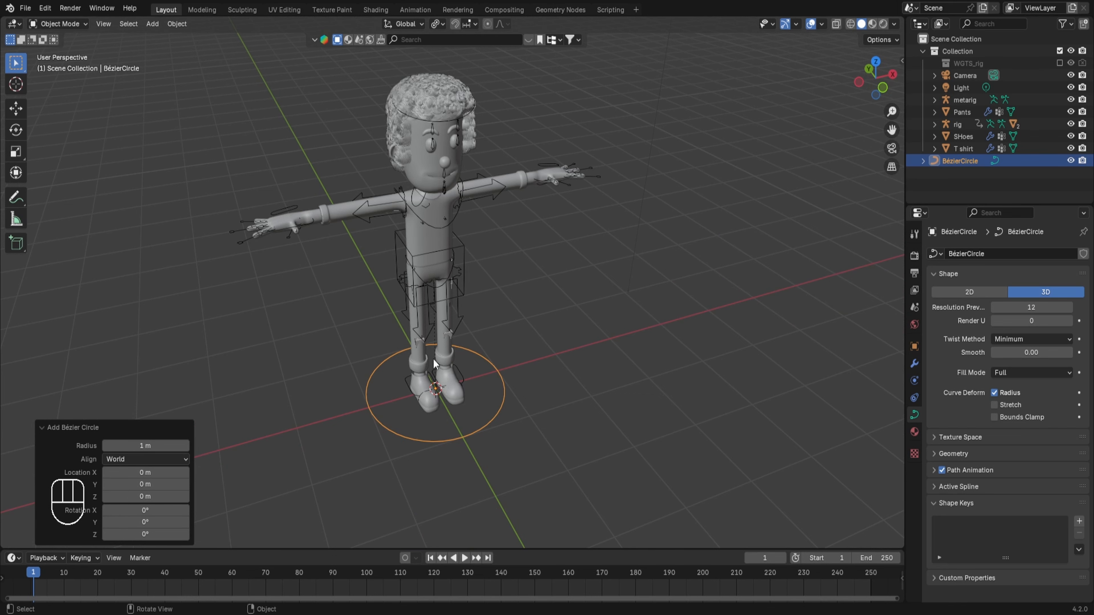
Step: Reshape the Bézier circle into a rounded square by scaling its control points by about 0.271 on X, 2.154 on Y and 3.576 on X
key("Tab")
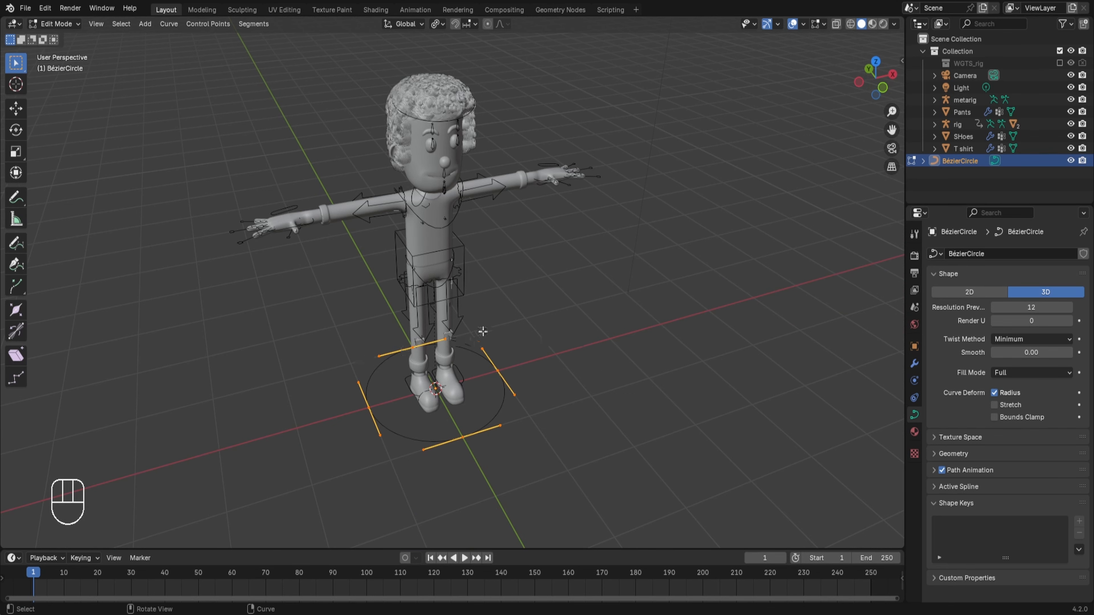
key("s")
key("s")
key("x")
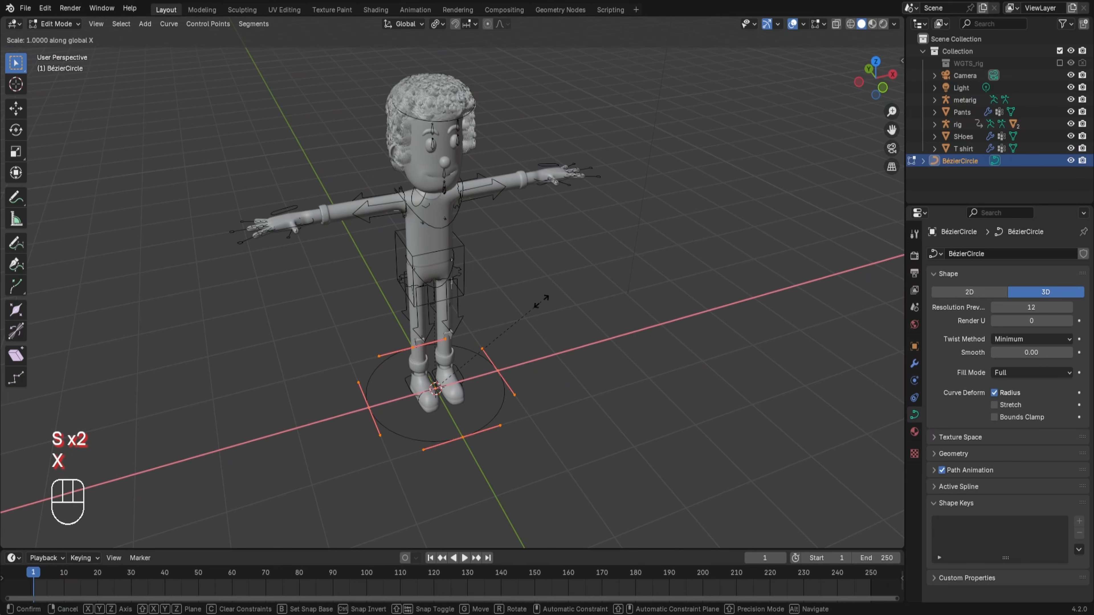
left_click(466, 371)
key("s")
key("y")
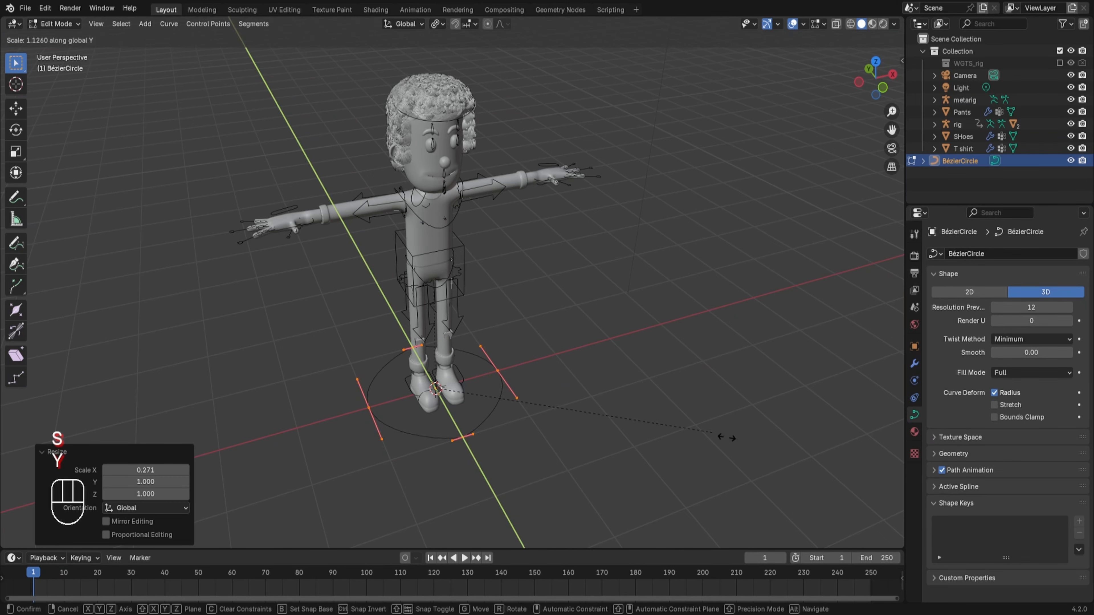
left_click(35, 434)
key("s")
key("x")
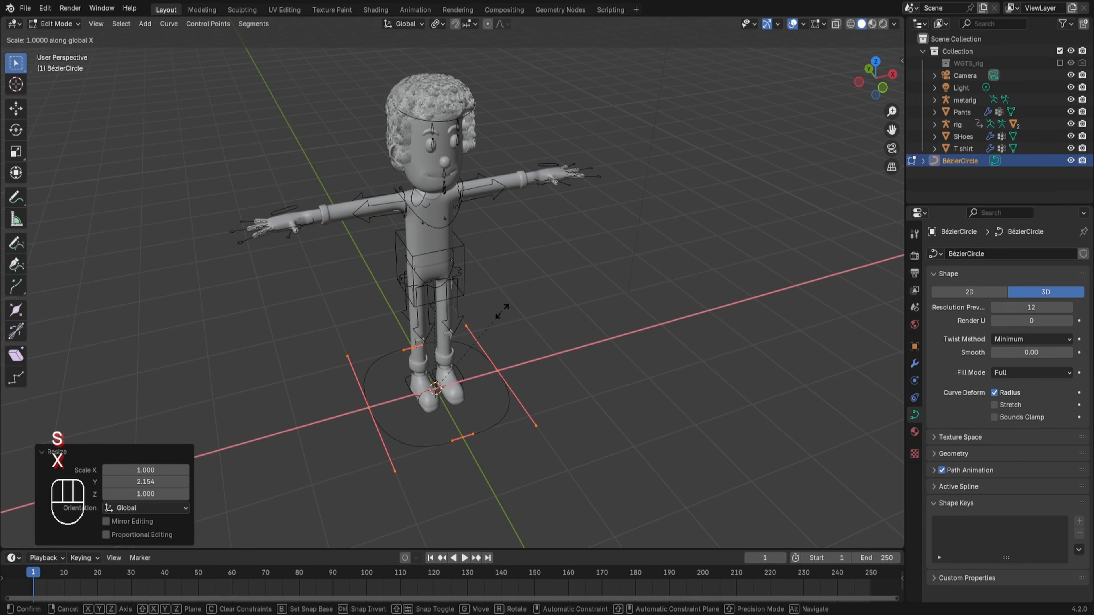
left_click(751, 225)
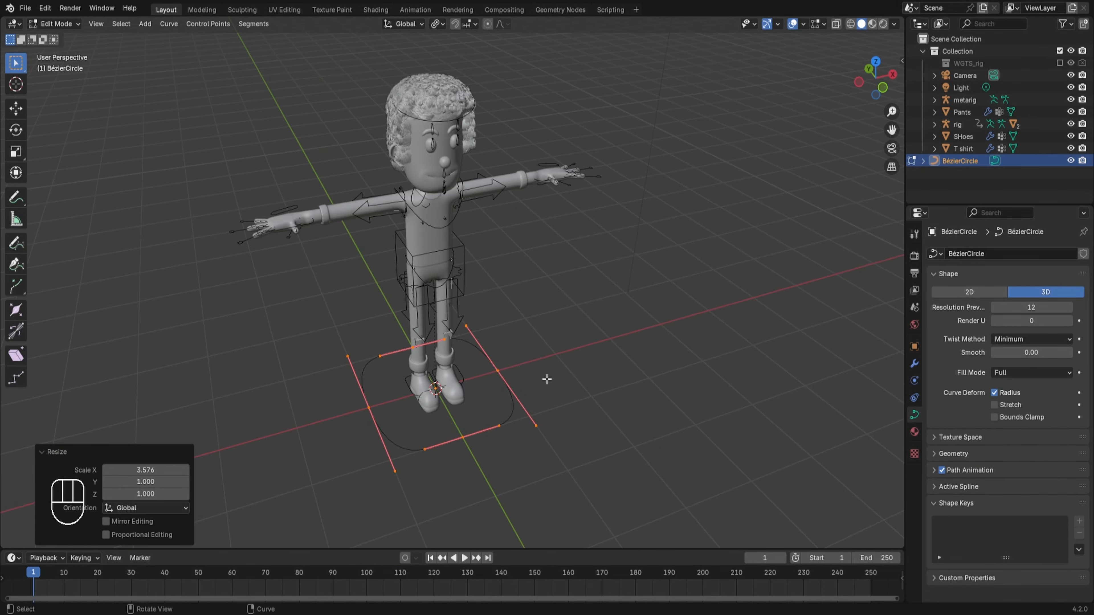
key("Tab")
Step: Select the character's rig and switch it to Pose Mode
scroll(455, 187, "up", 5)
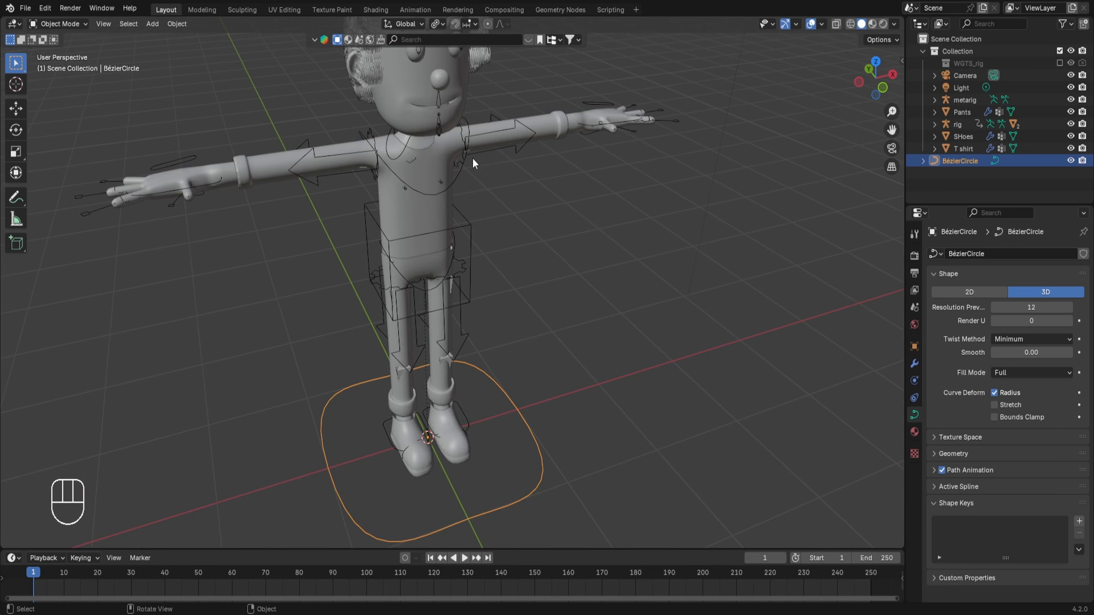
middle_click_drag(472, 157, 448, 161, "shift")
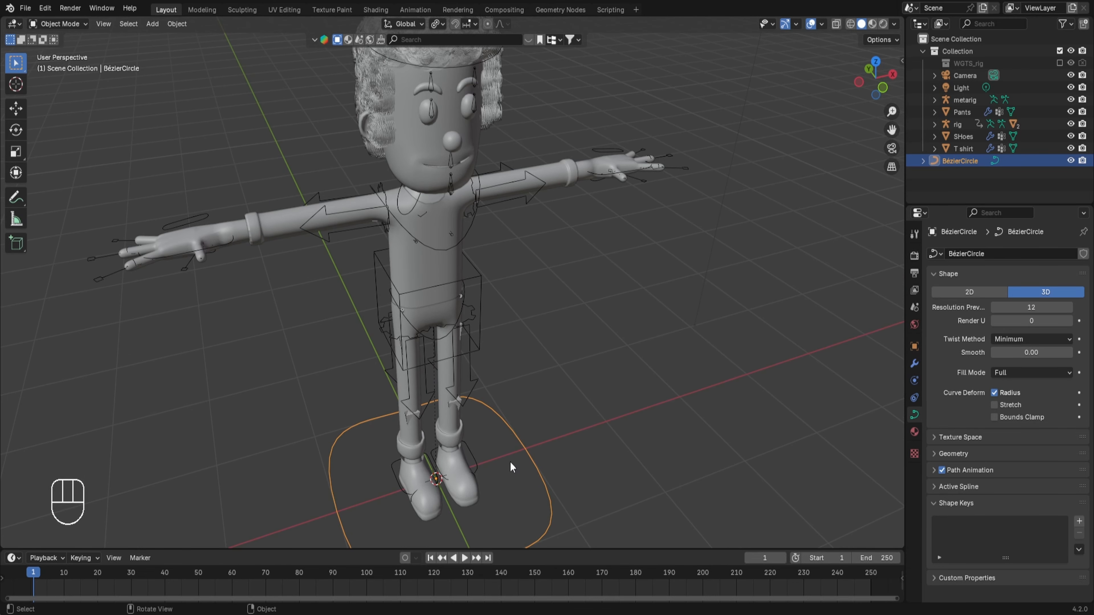
left_click(475, 268)
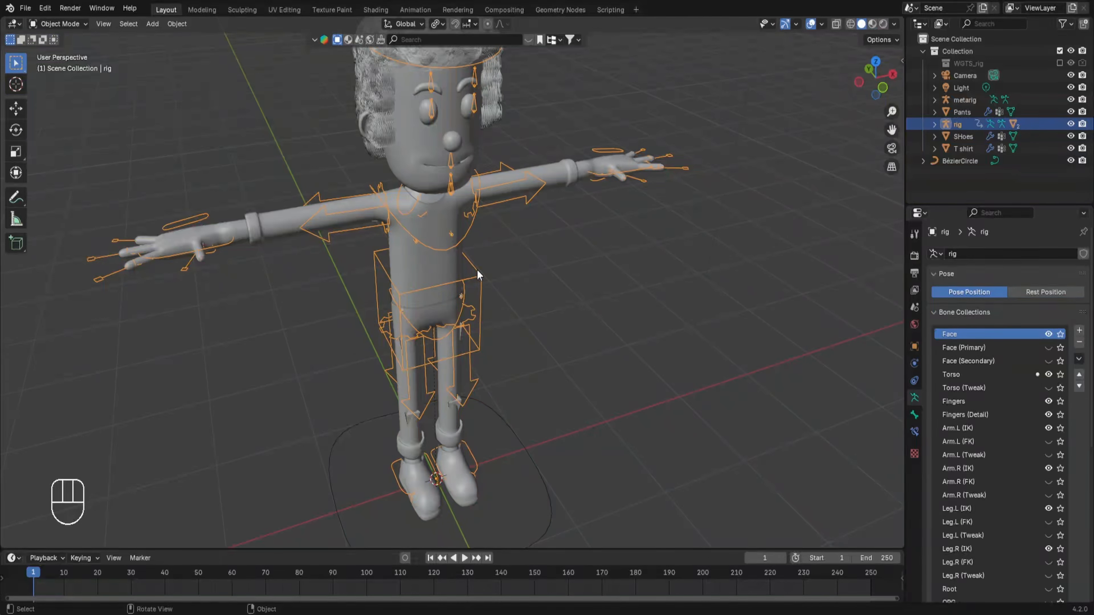
key("ctrl+Tab")
scroll(516, 148, "up", 4)
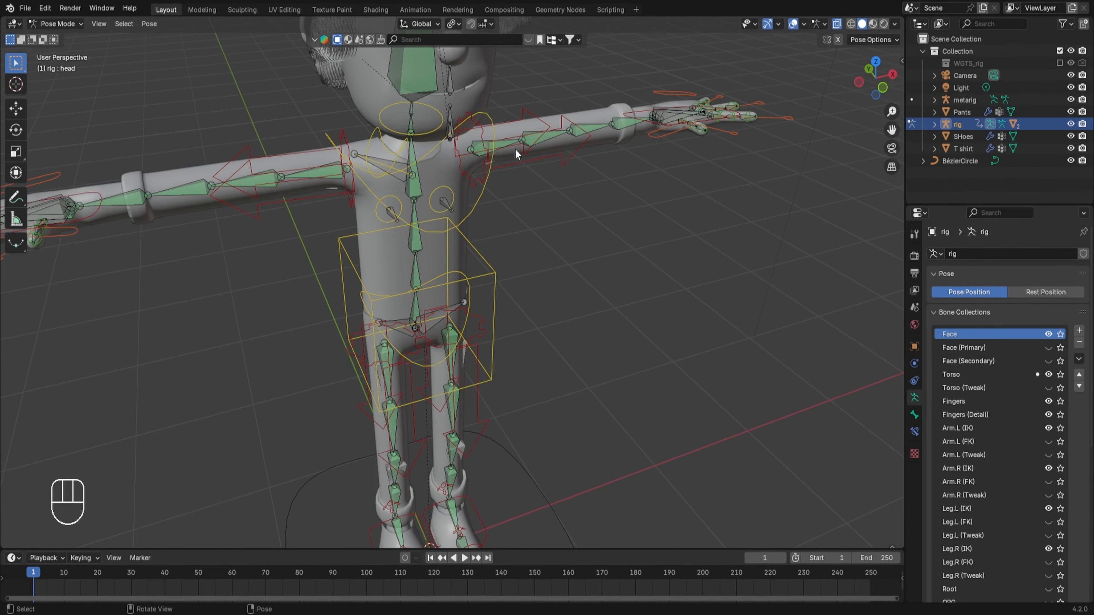
middle_click_drag(516, 149, 533, 381, "shift")
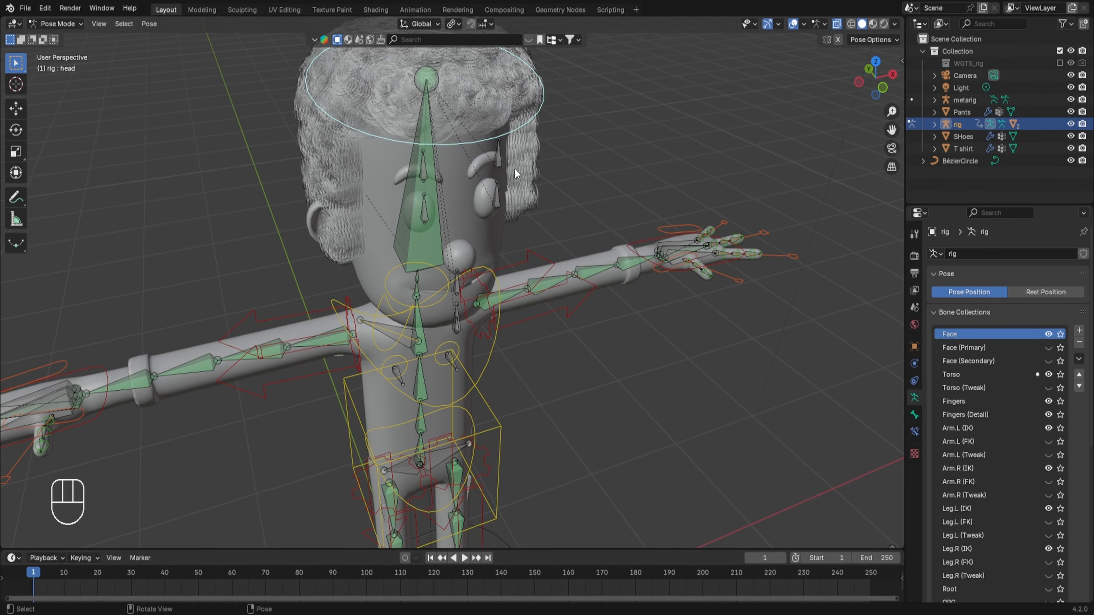
Step: Assign BézierCircle as the custom shape object of the left eyebrow bone, Bone.Eyebrow.L
left_click(500, 154)
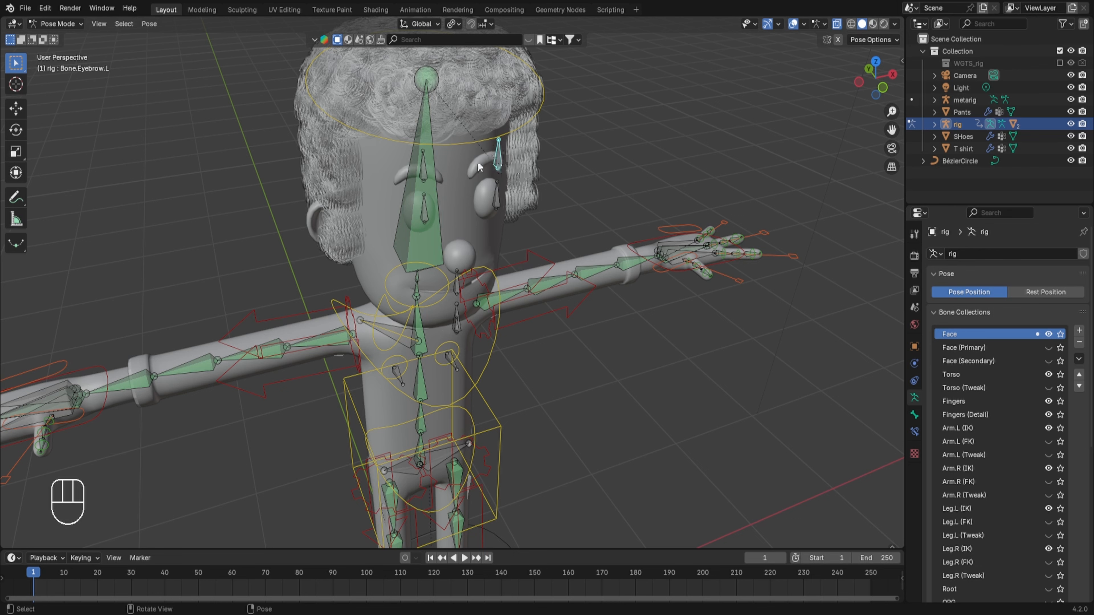
left_click(915, 415)
left_click(956, 507)
scroll(963, 431, "down", 6)
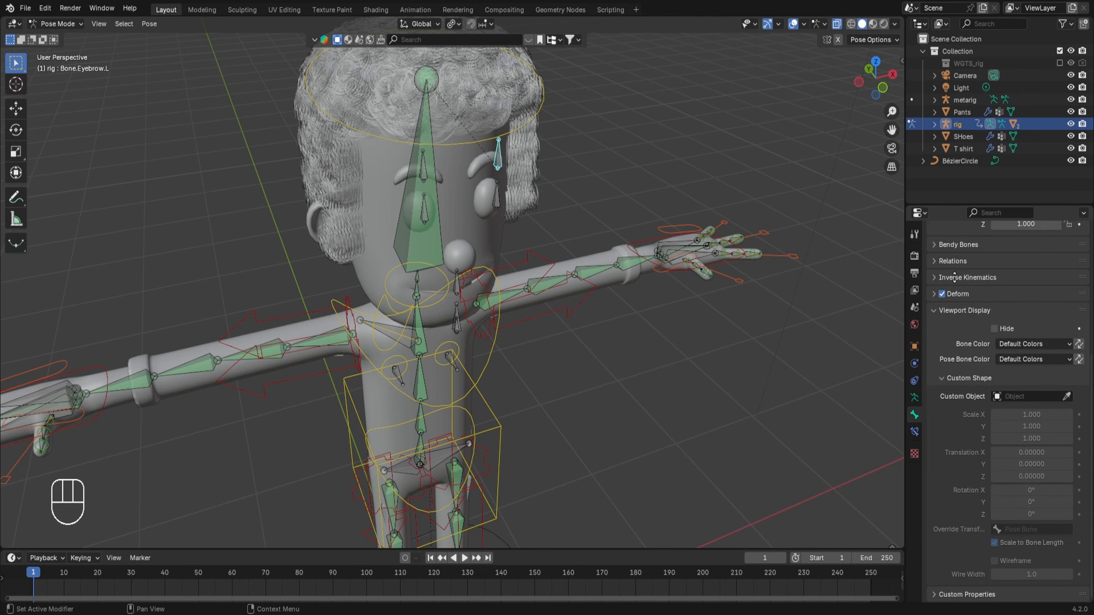
left_click(1017, 397)
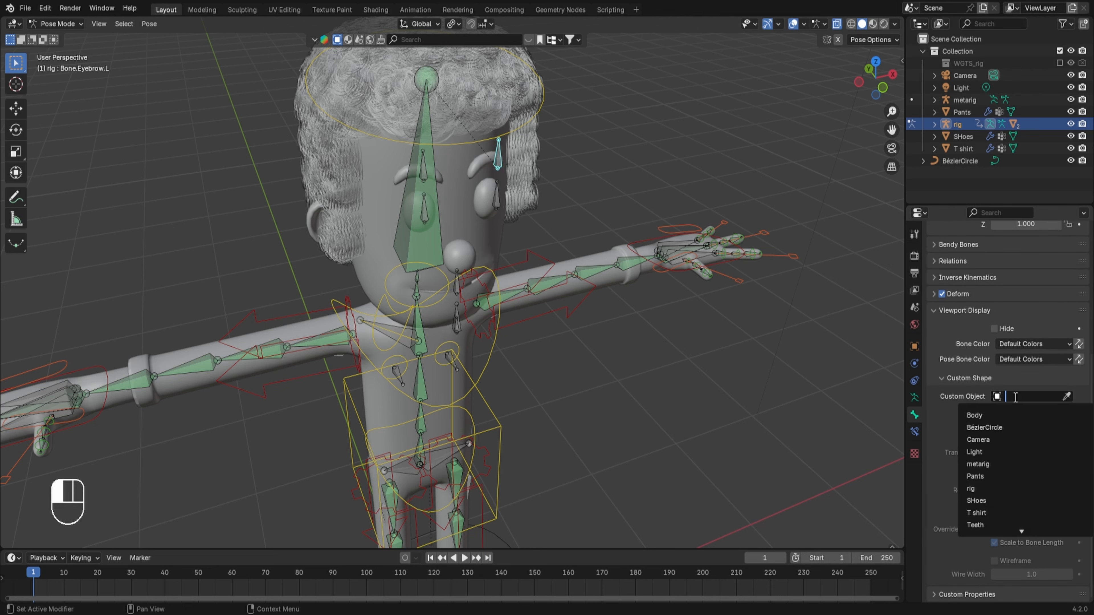
left_click(990, 427)
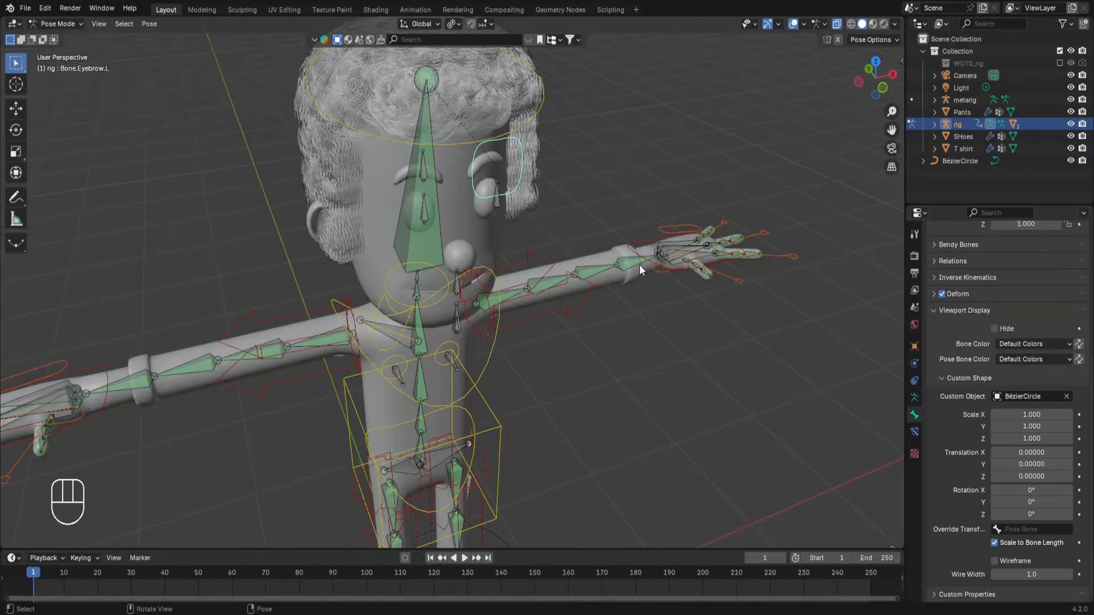
key("KP_1")
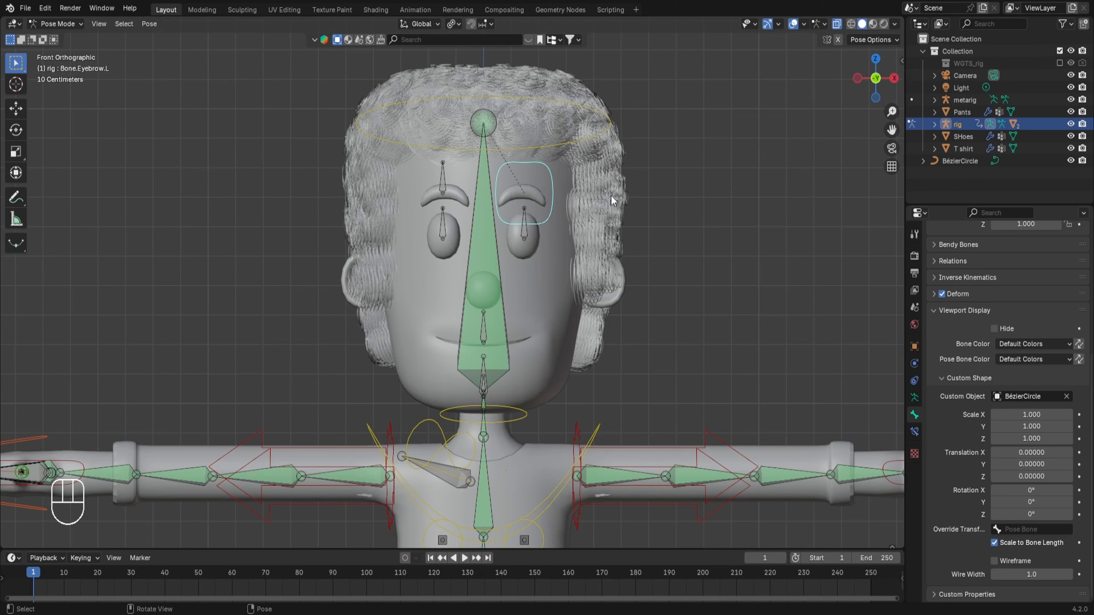
scroll(695, 190, "up", 3)
middle_click_drag(656, 154, 598, 346, "shift")
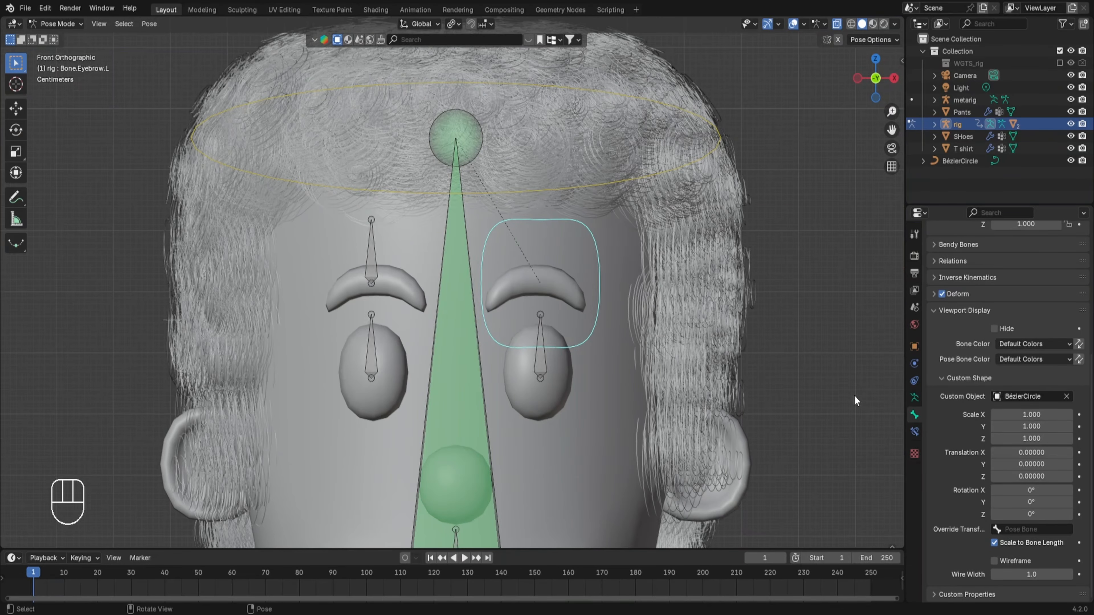
left_click_drag(1031, 453, 979, 418)
key("ctrl+z")
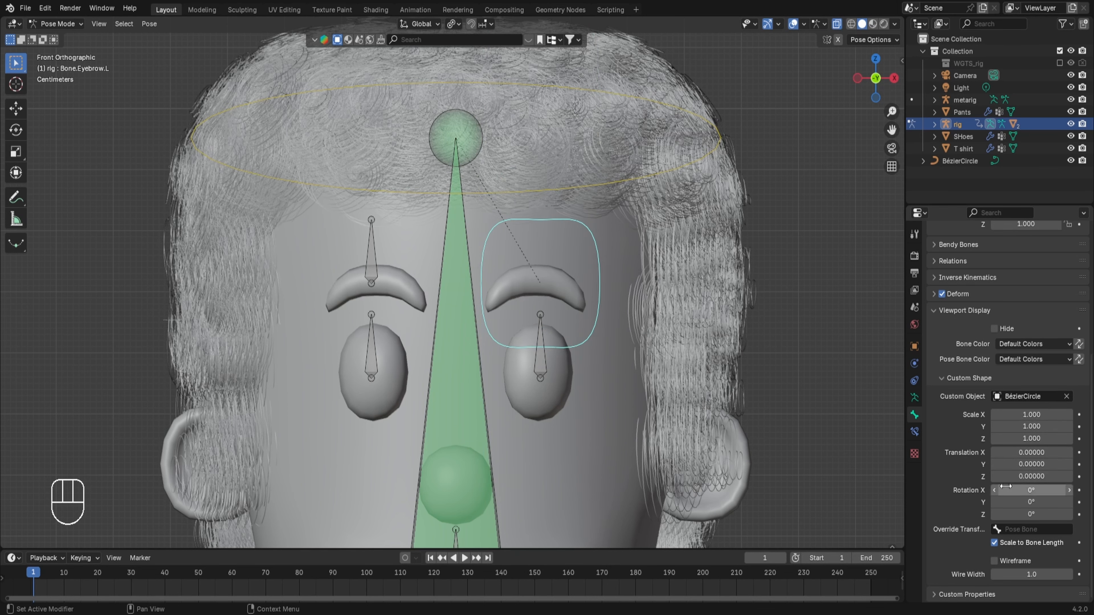
Step: Set the Y scale of the left eyebrow bone's custom shape to 0.7
scroll(636, 373, "down", 7)
scroll(637, 337, "down", 1)
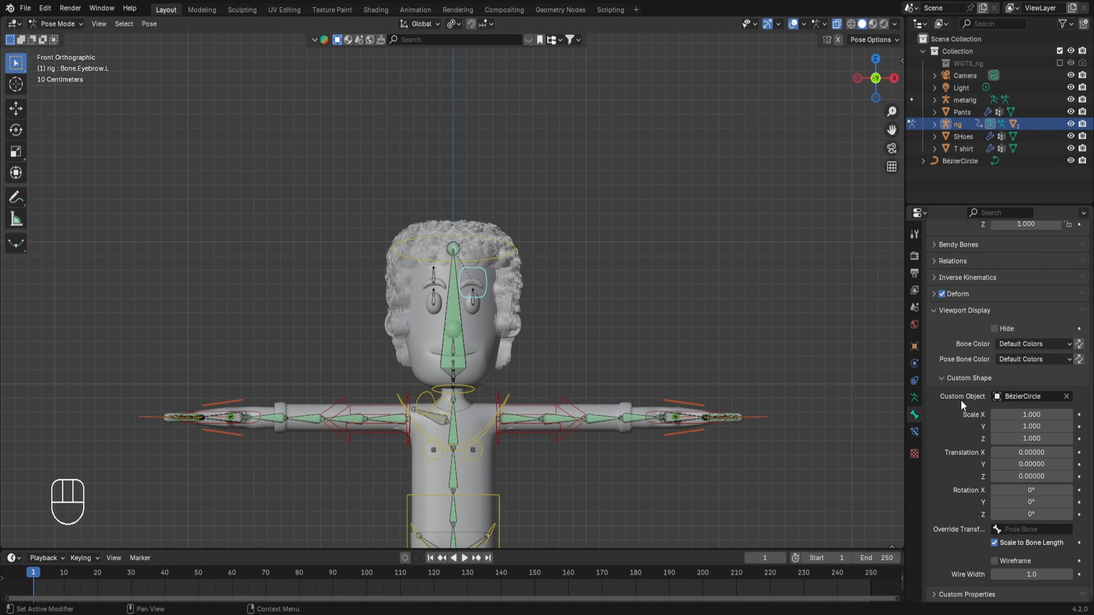
scroll(455, 336, "down", 5)
middle_click_drag(467, 380, 503, 438)
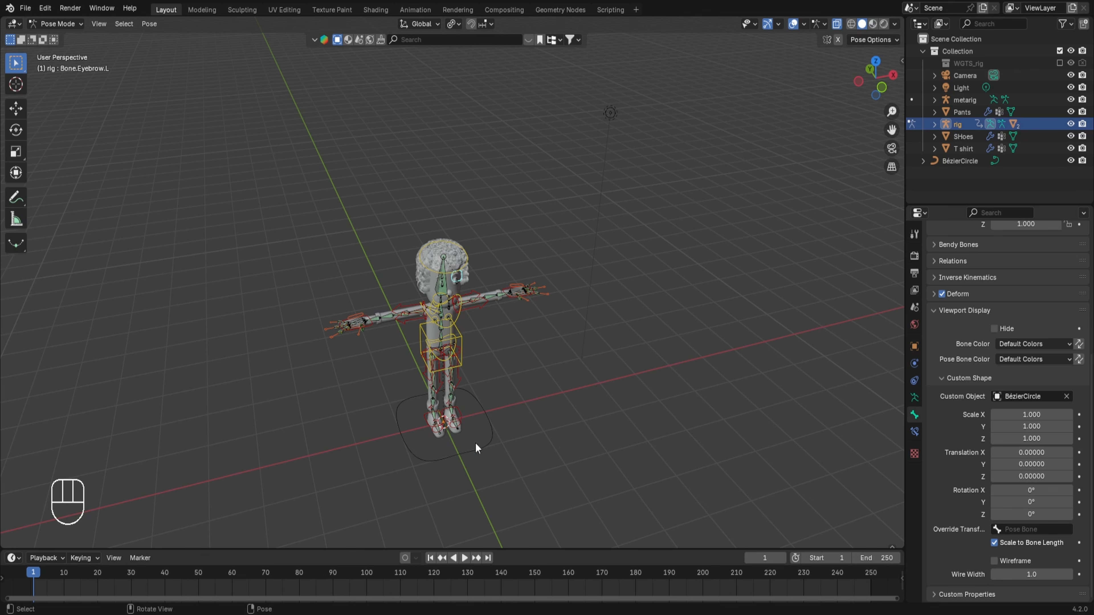
scroll(475, 437, "up", 5)
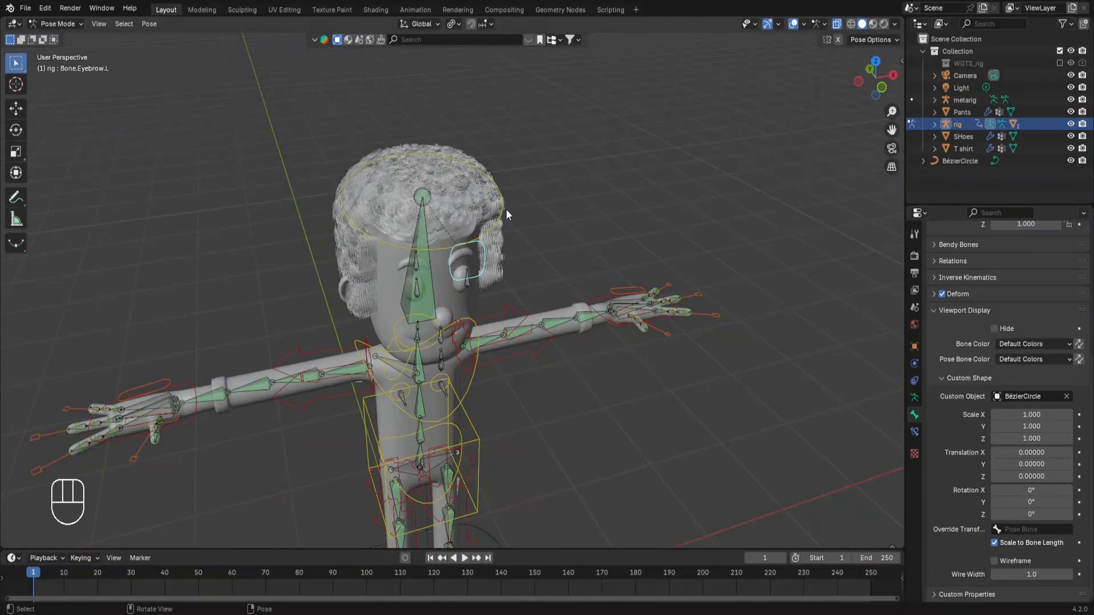
scroll(488, 254, "down", 5)
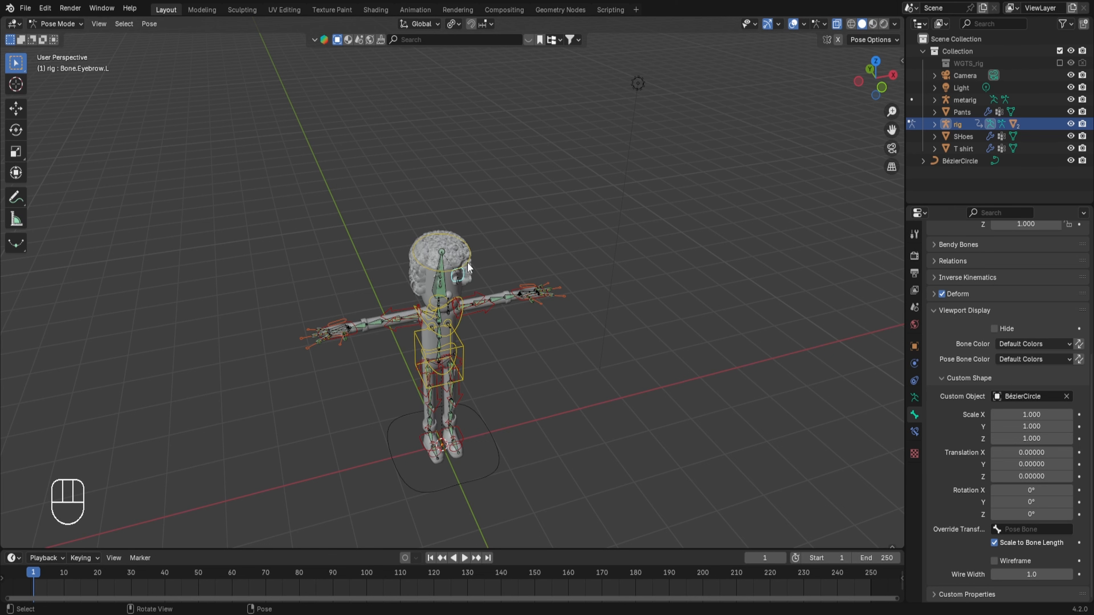
key("KP_1")
scroll(622, 247, "up", 8)
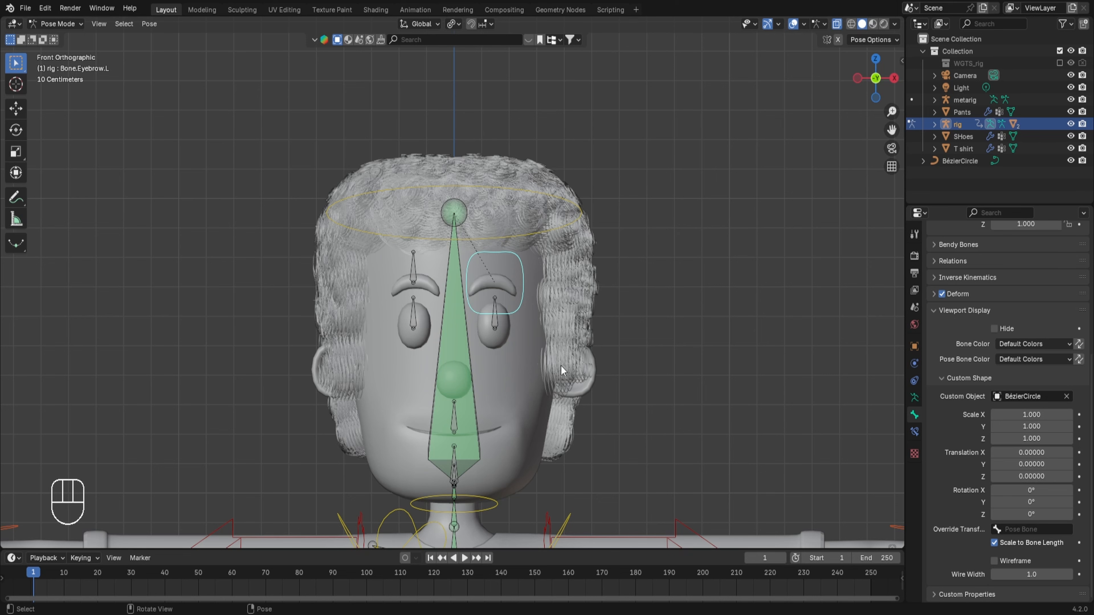
left_click(1022, 424)
type("0.7")
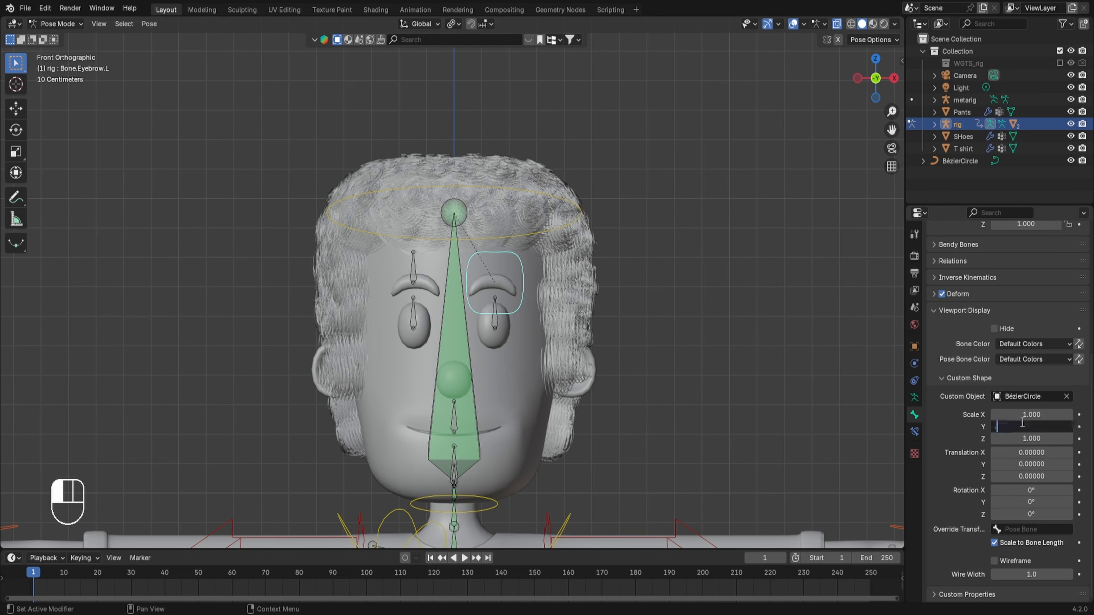
key("Return")
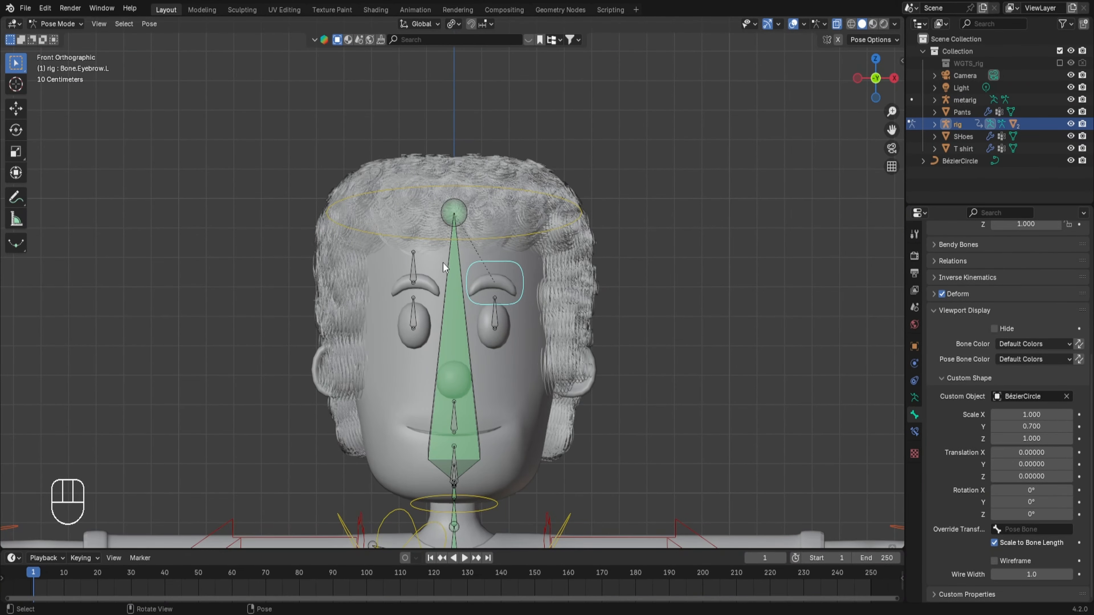
Step: Assign BézierCircle as the custom shape of the right eyebrow bone, Bone.Eyebrow.R, with a Y scale of 0.7
left_click(413, 268)
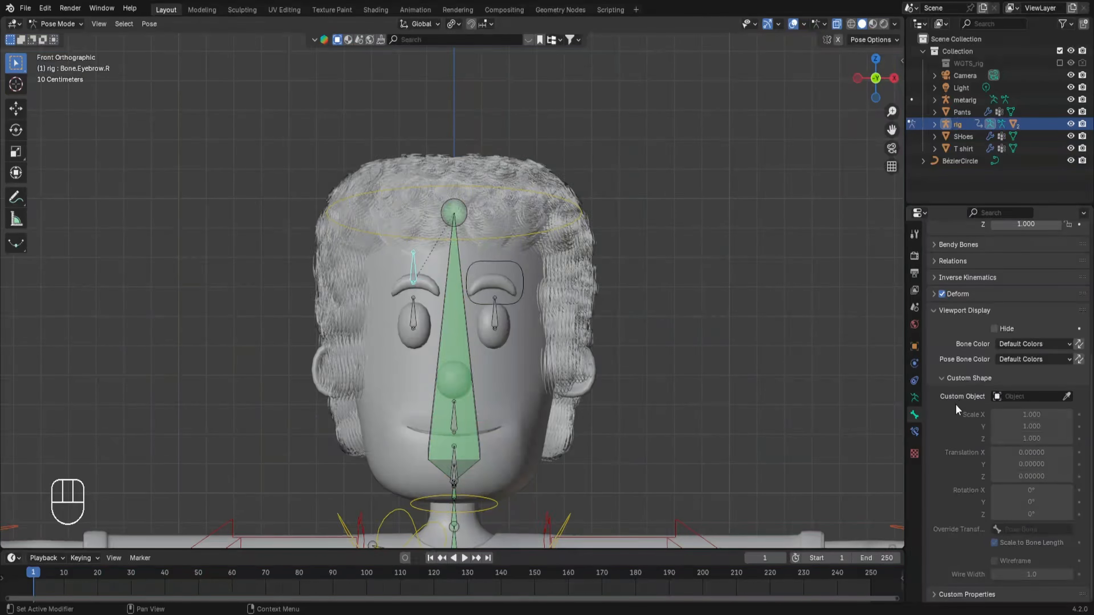
left_click(1013, 397)
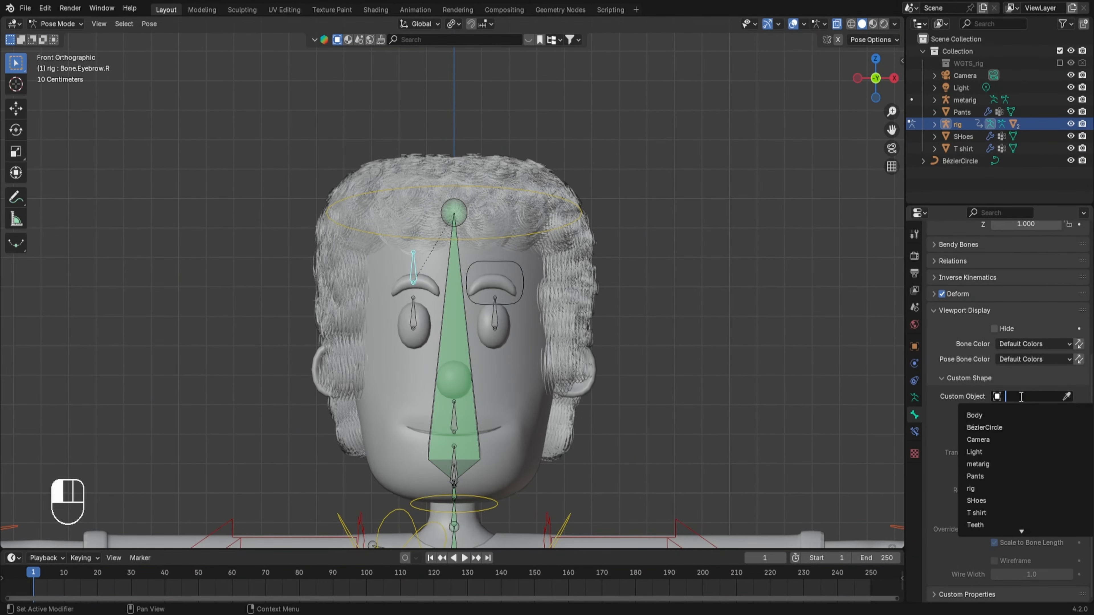
left_click(987, 427)
left_click(1020, 426)
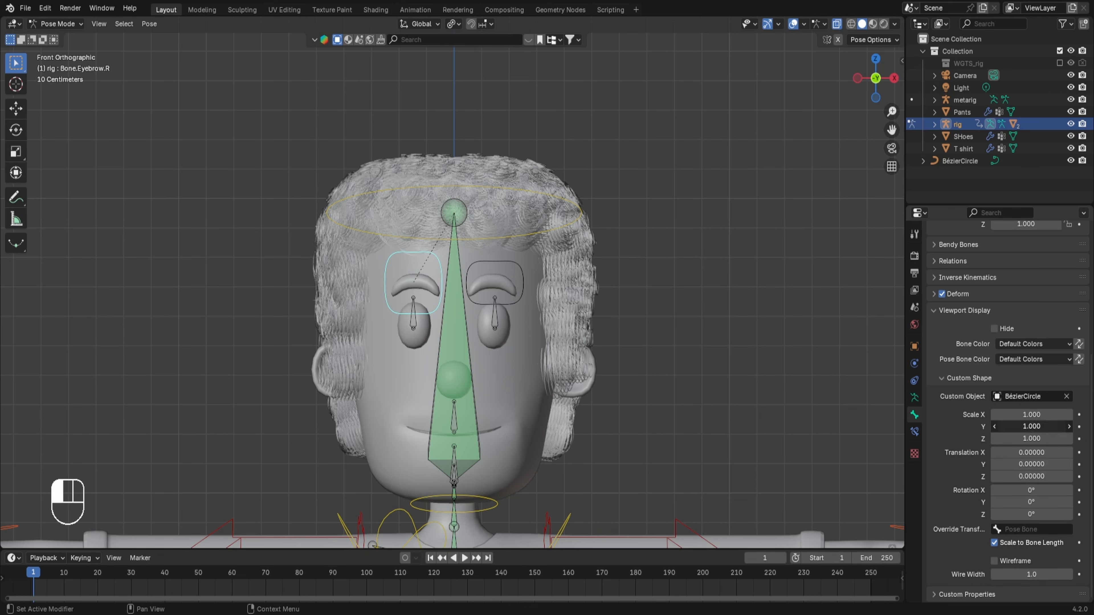
type("0.7")
key("Return")
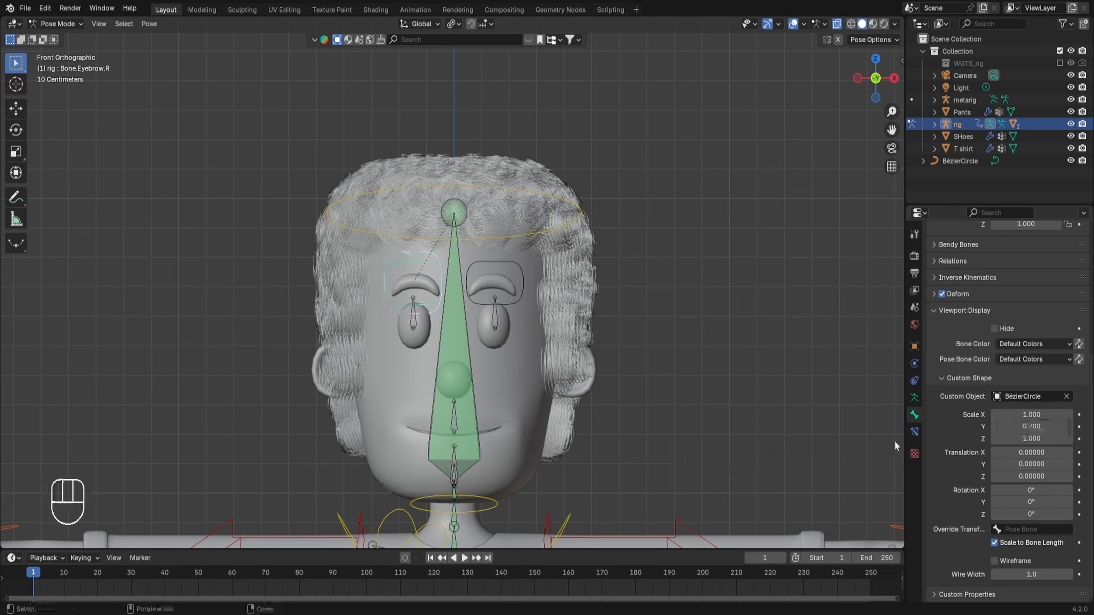
Step: Flatten the right eyebrow bone's custom shape by setting its Y scale to 0.4
left_click(1042, 427)
type(".4")
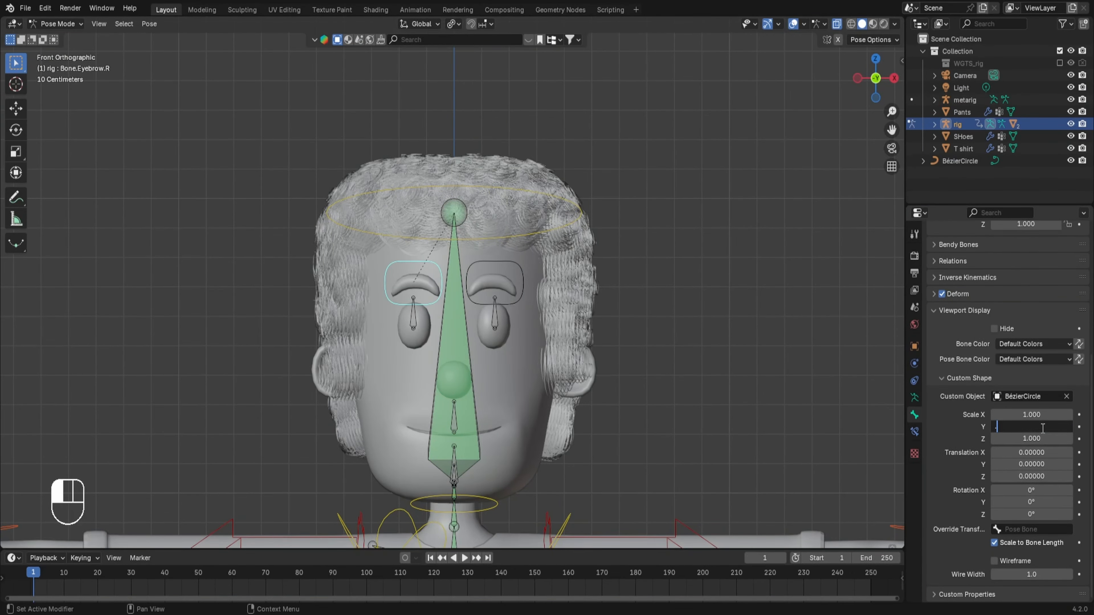
key("Return")
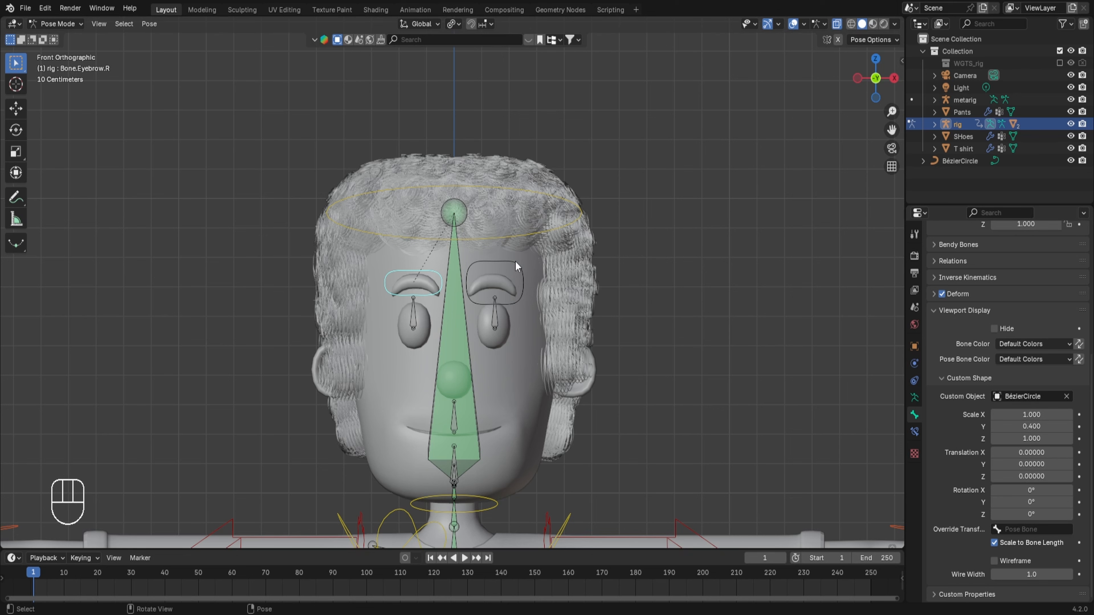
Step: Set the Y scale of the left eyebrow bone's custom shape to 0.4
left_click(516, 262)
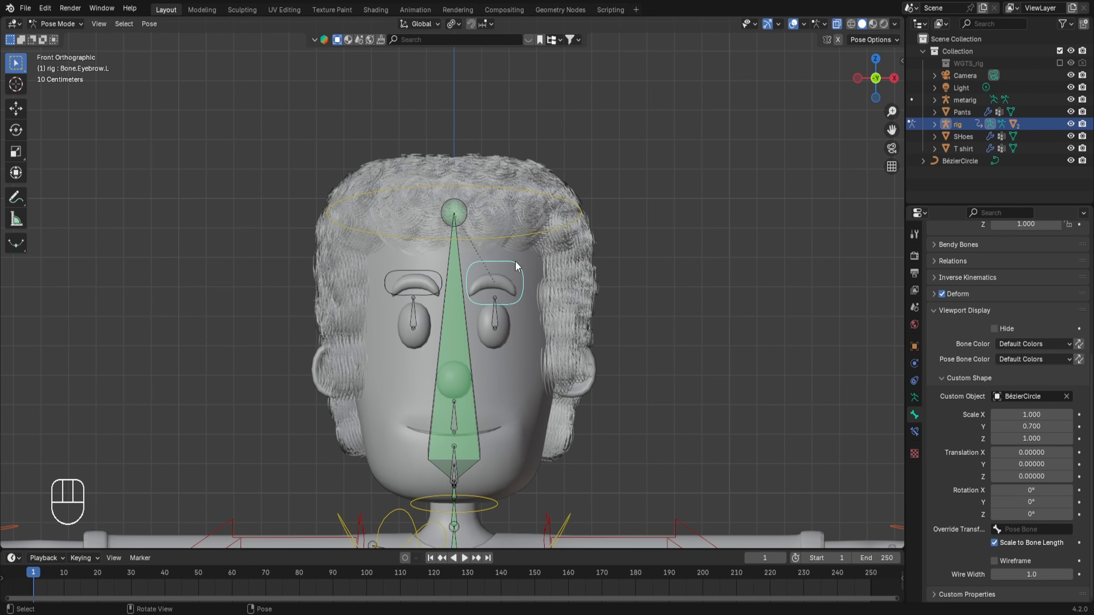
double_click(1020, 427)
type(".4")
key("Return")
Step: Assign BézierCircle as the custom shape of the right eye bone, Bone.Eye.R, with X and Y scale of 0.7
scroll(575, 370, "up", 2)
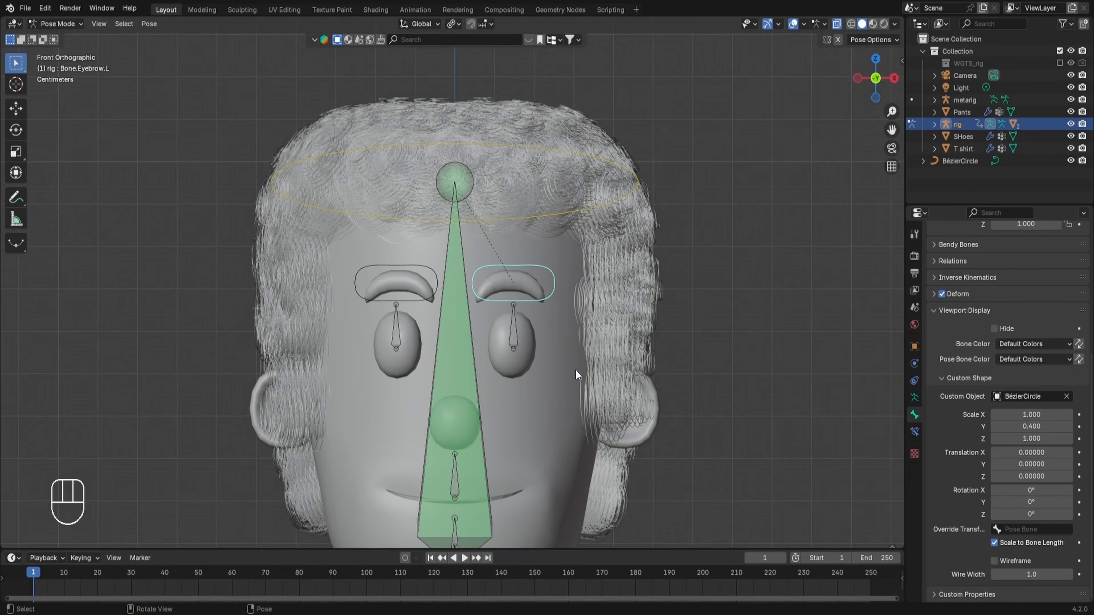
left_click(393, 338)
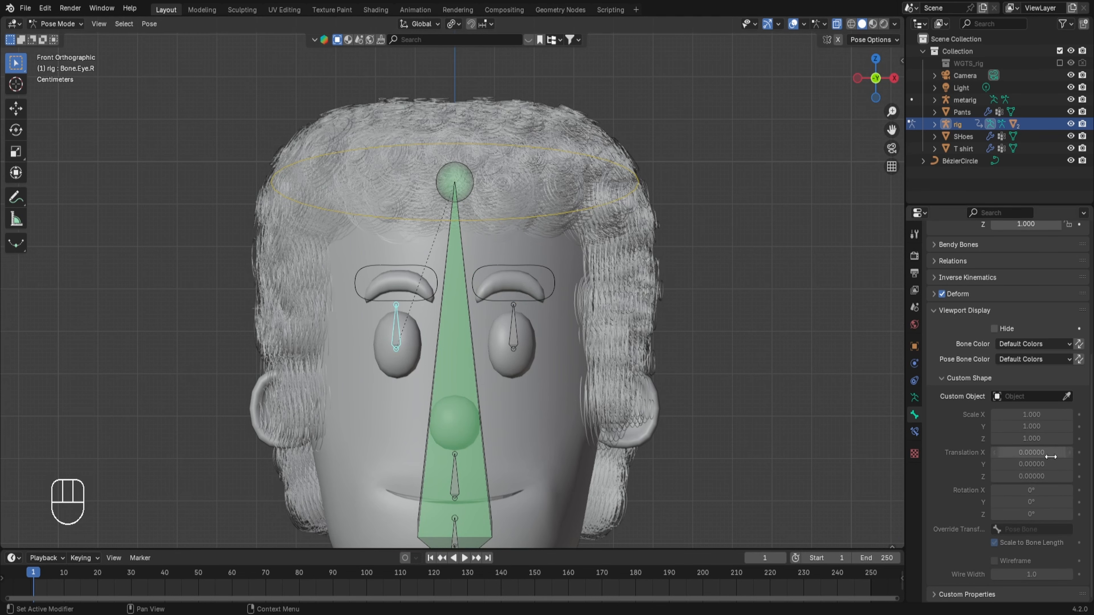
left_click(998, 397)
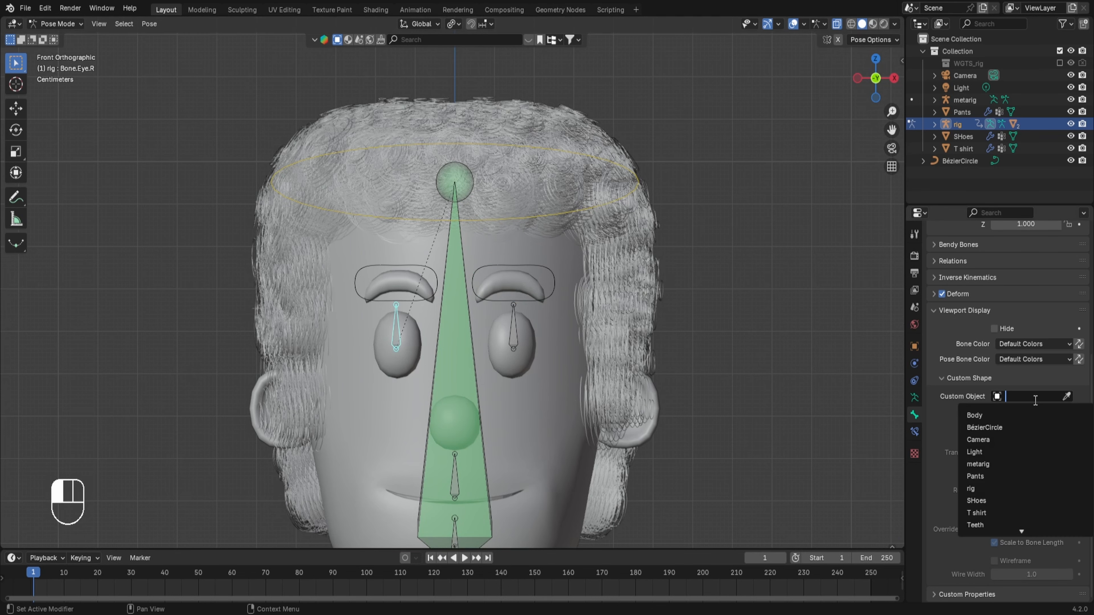
left_click(1004, 427)
left_click_drag(1011, 415, 1011, 427)
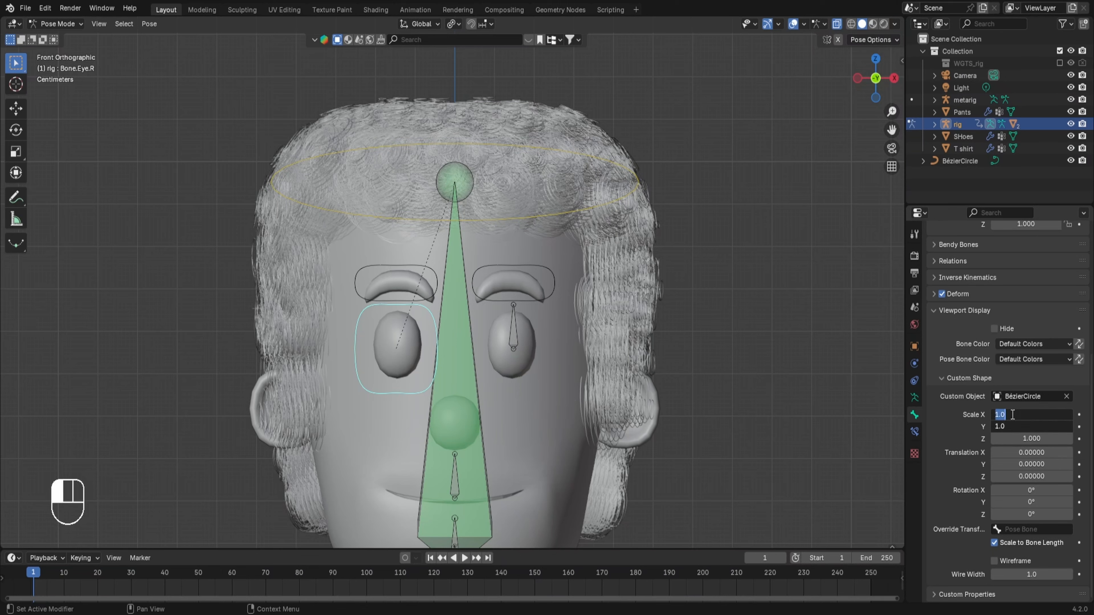
type("0.7")
key("Return")
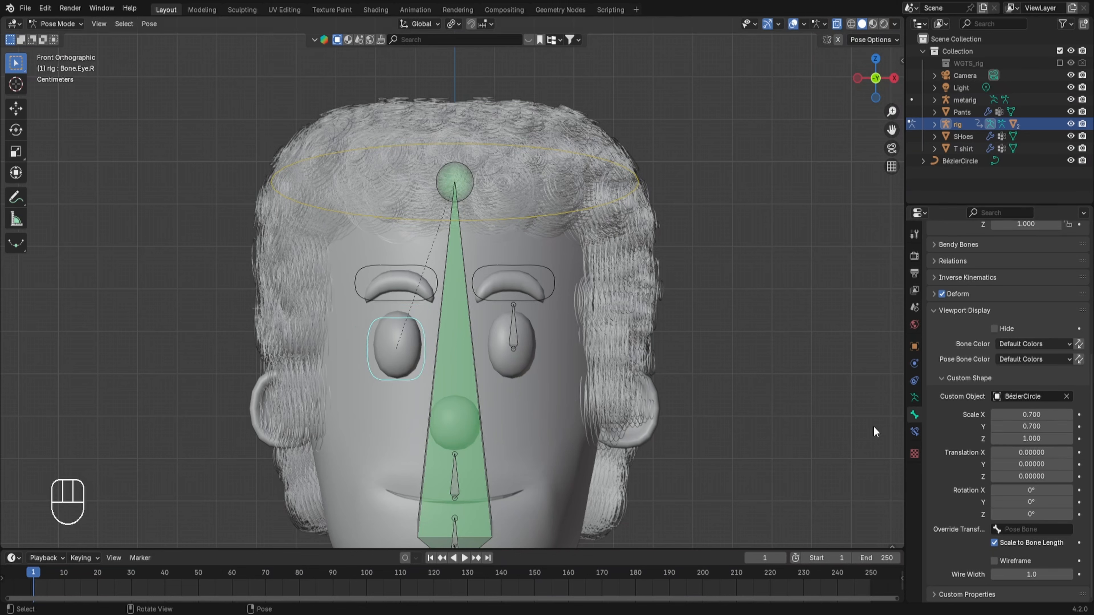
Step: Set the Y translation of the right eye bone's custom shape to 0.01
left_click(1028, 466)
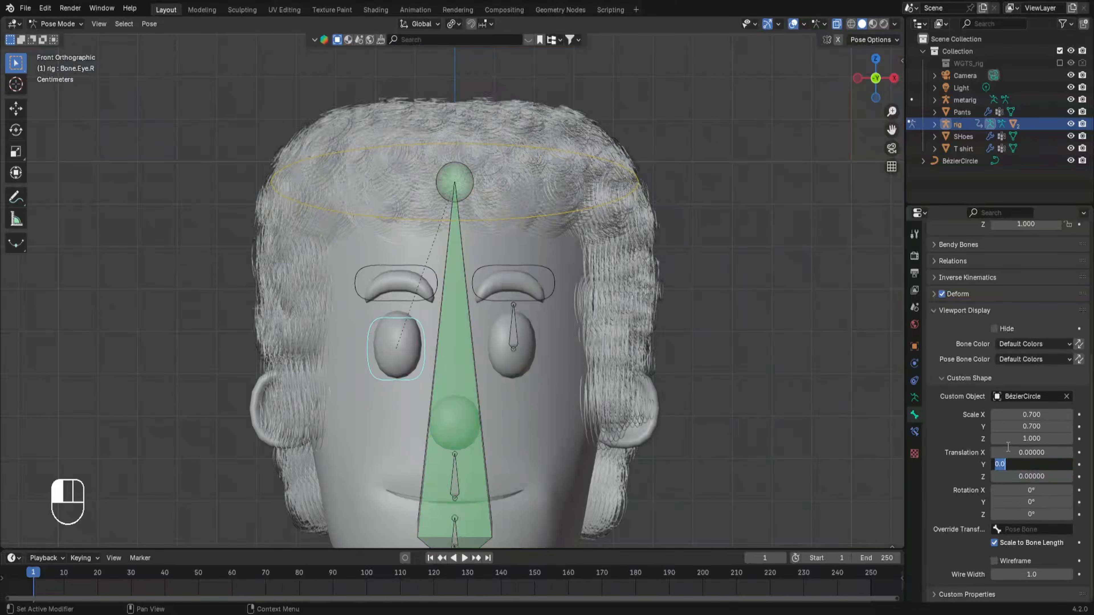
type("0.01")
key("Return")
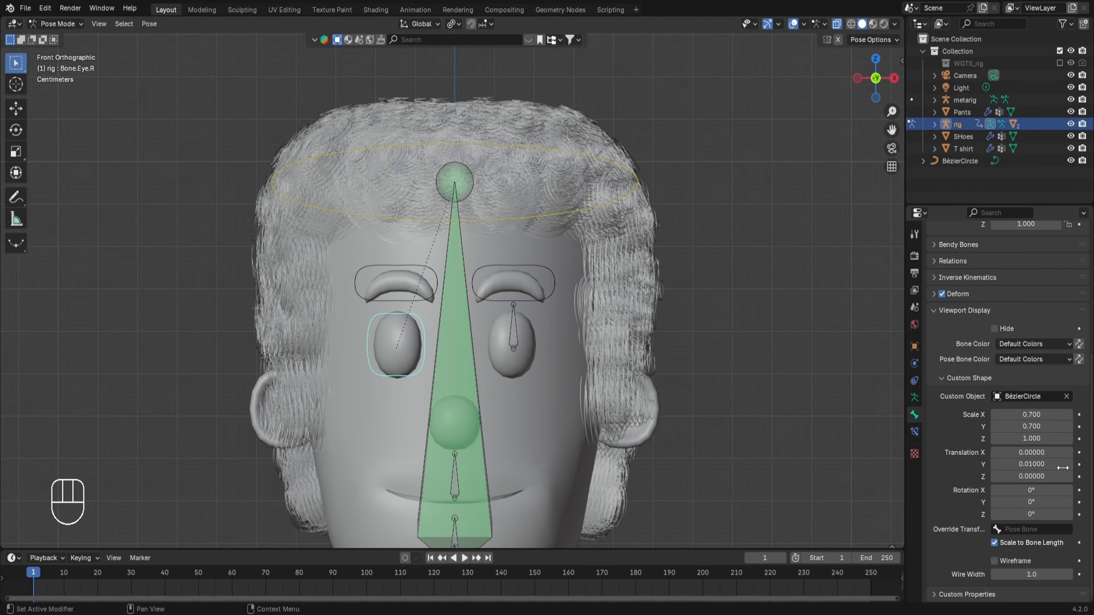
Step: Assign BézierCircle as the custom shape of the left eye bone, Bone.Eye.L, with X and Y scale of 0.7
left_click(515, 343)
left_click(1026, 396)
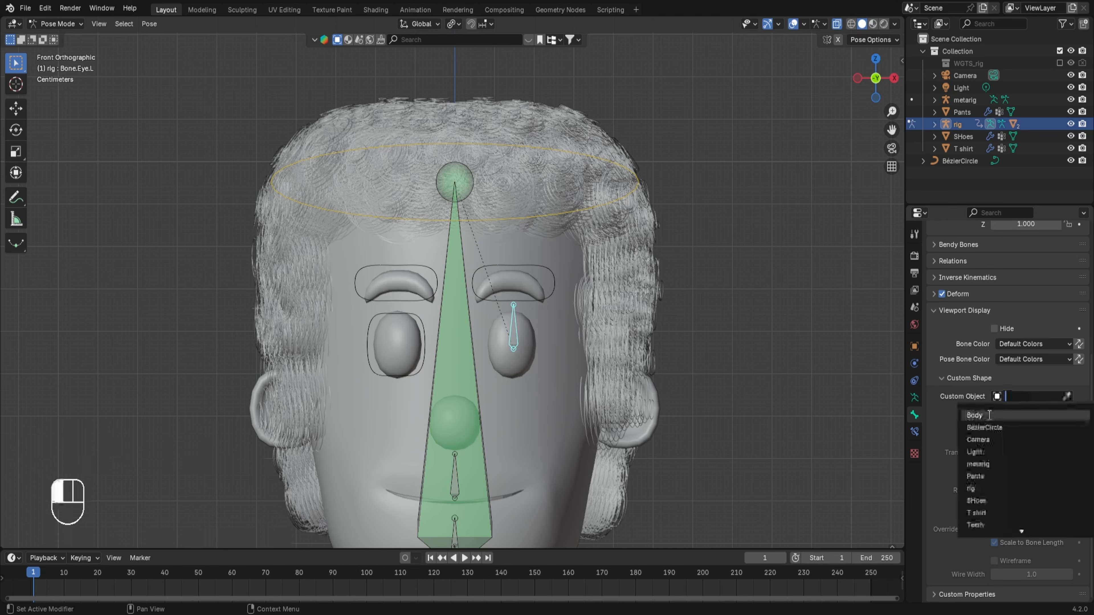
left_click(984, 428)
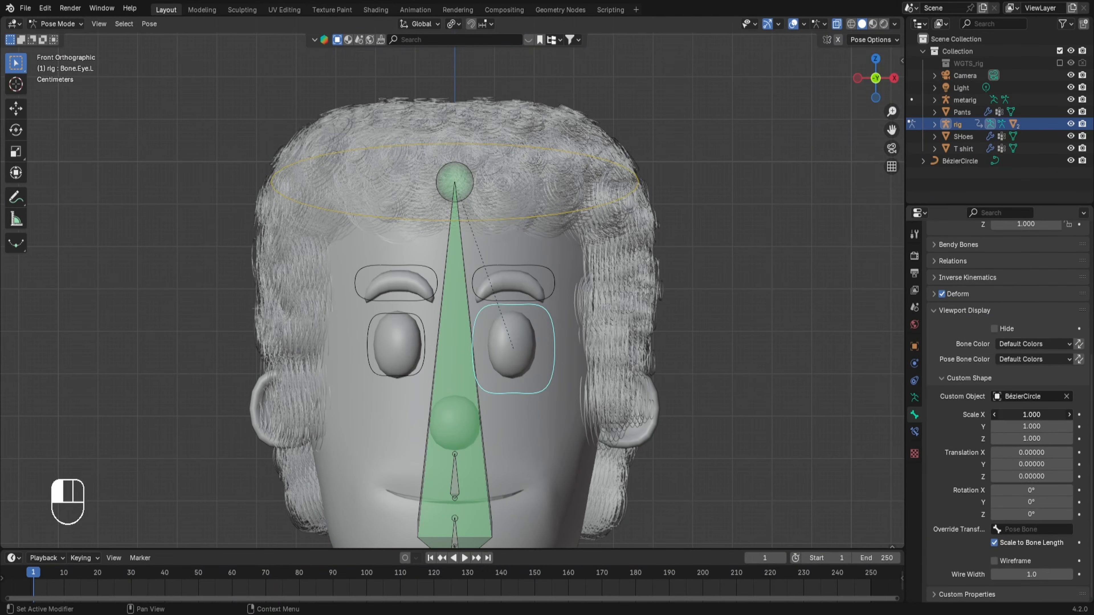
left_click_drag(1023, 413, 1023, 426)
type(".7")
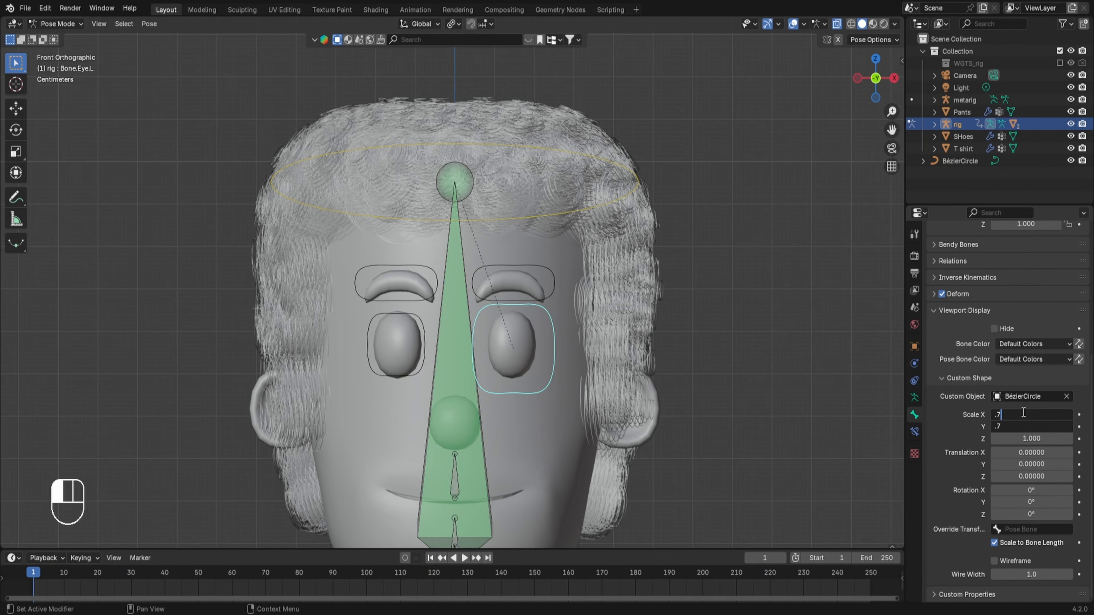
key("Return")
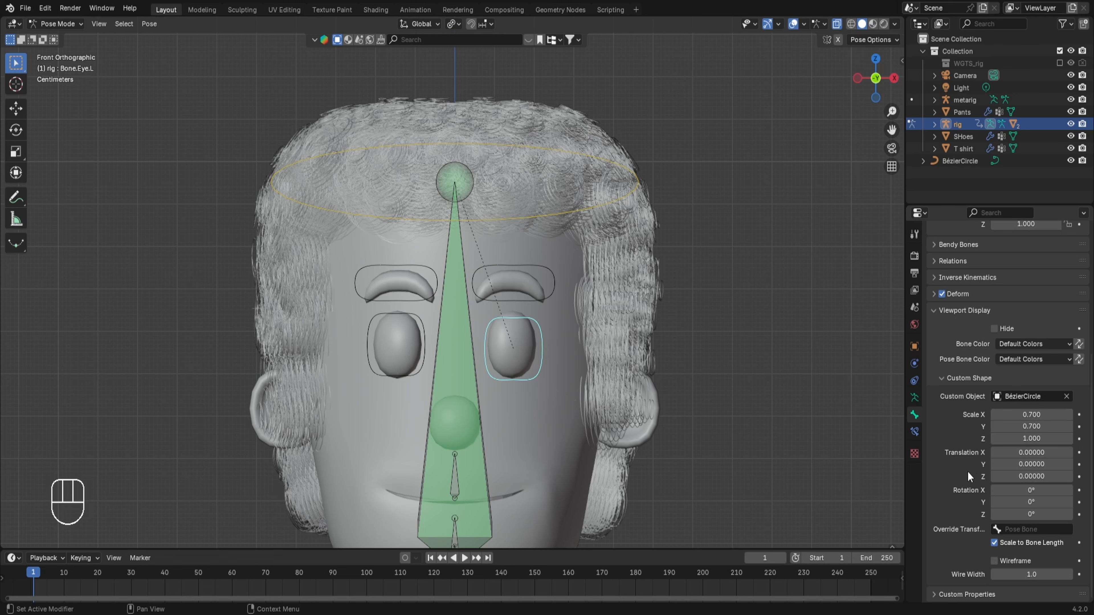
Step: Set the Y translation of the left eye bone's custom shape to 0.01
left_click(1004, 465)
type(".01")
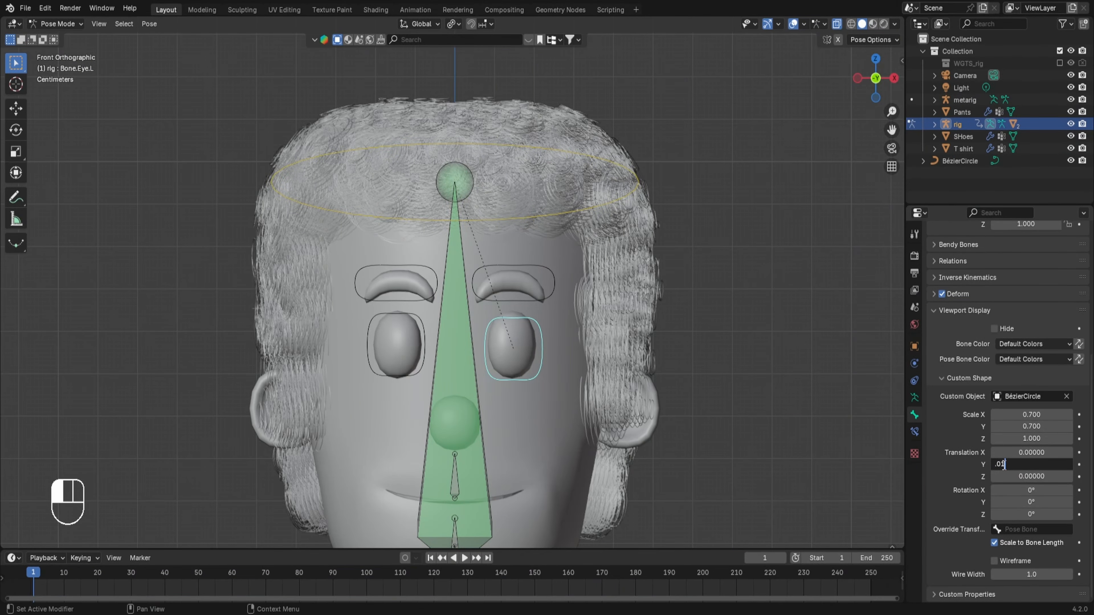
key("Return")
Step: Assign BézierCircle as the custom shape of the mouth bone, Bone.Mouth, with a Y scale of 0.7
middle_click_drag(600, 354, 591, 281, "shift")
left_click(452, 397)
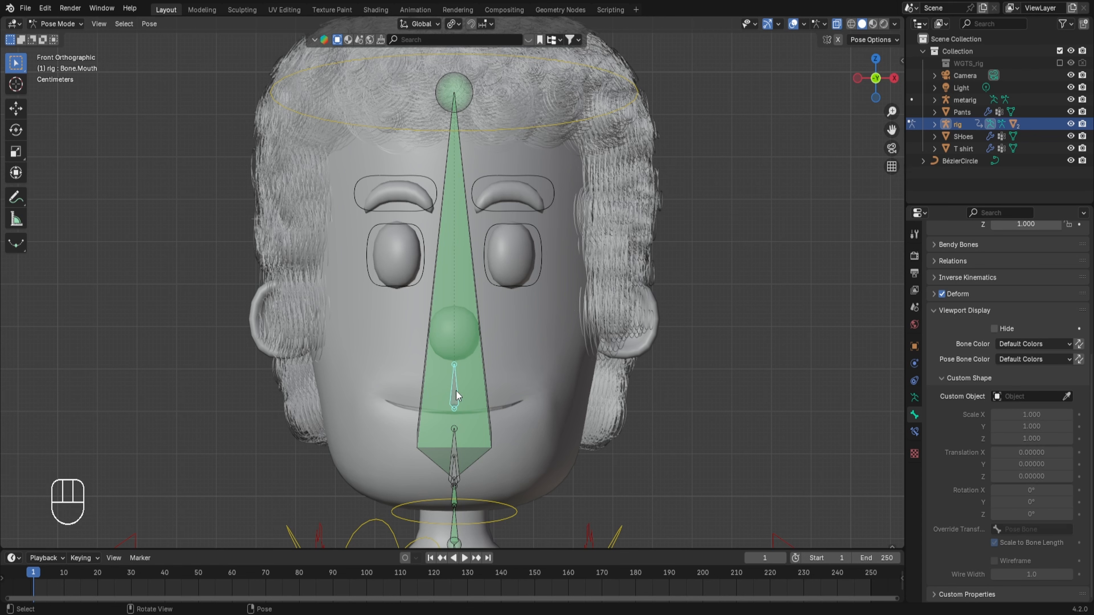
left_click(1023, 396)
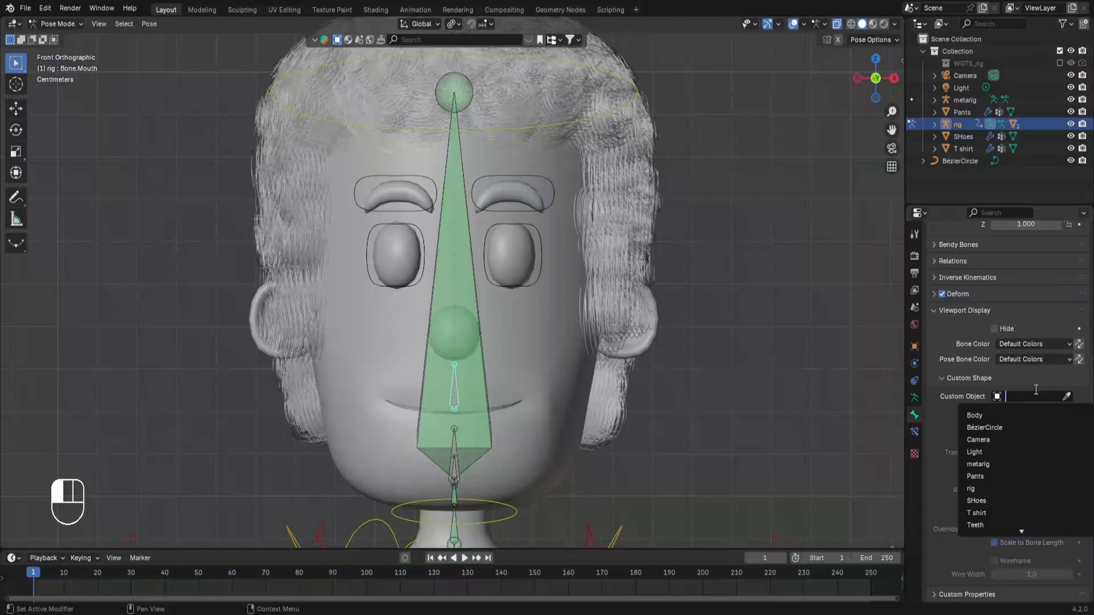
left_click(1004, 427)
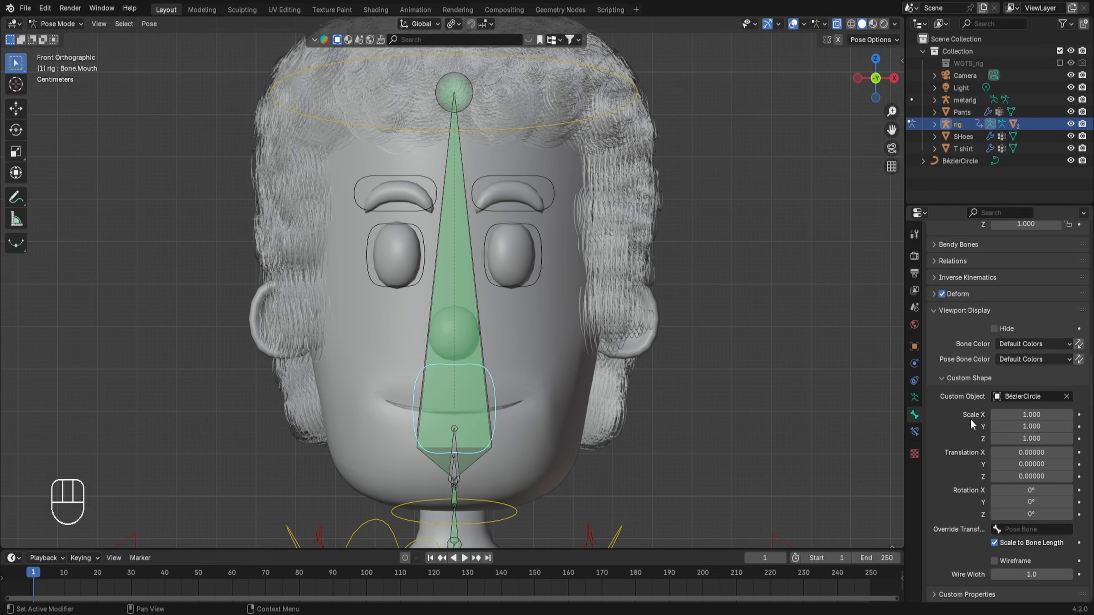
left_click(1017, 427)
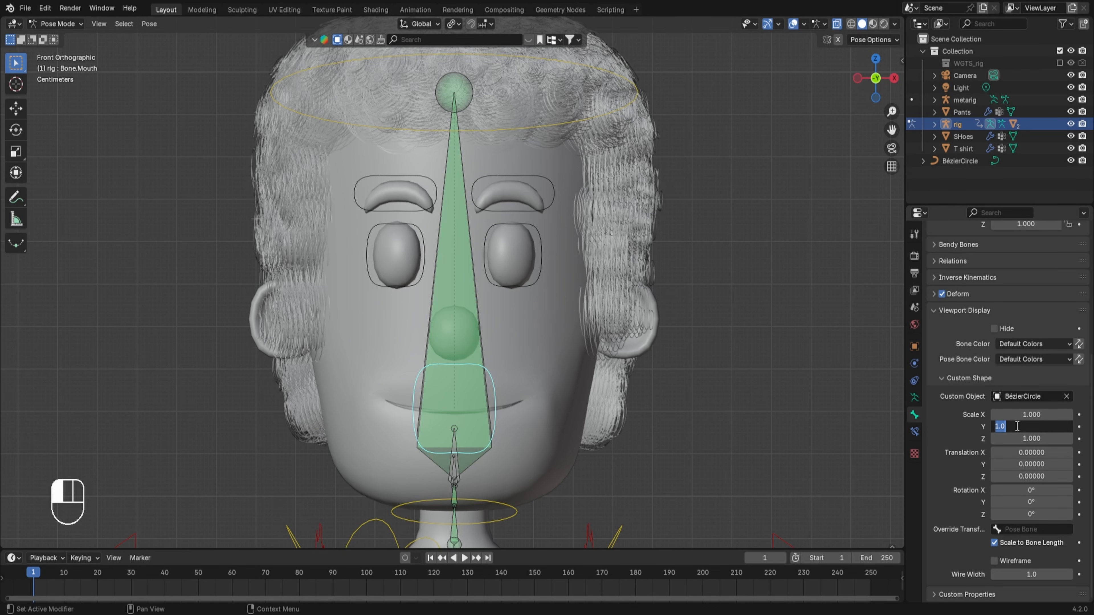
type("0.7")
key("Return")
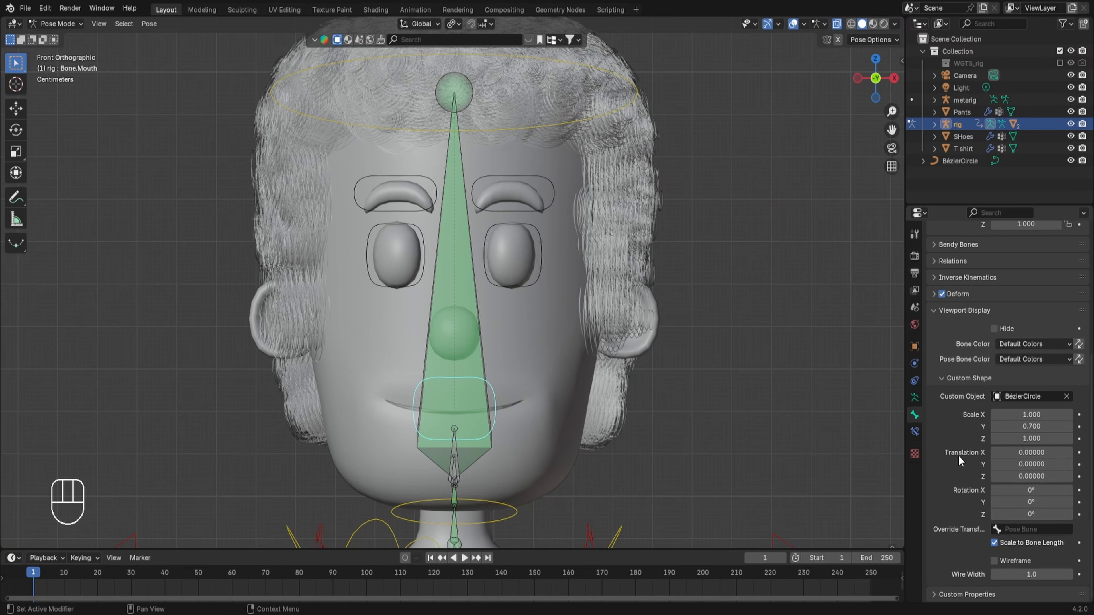
Step: Set the Y translation of the Bone.Mouth custom shape to 0.05
left_click(1029, 465)
left_click(1032, 465)
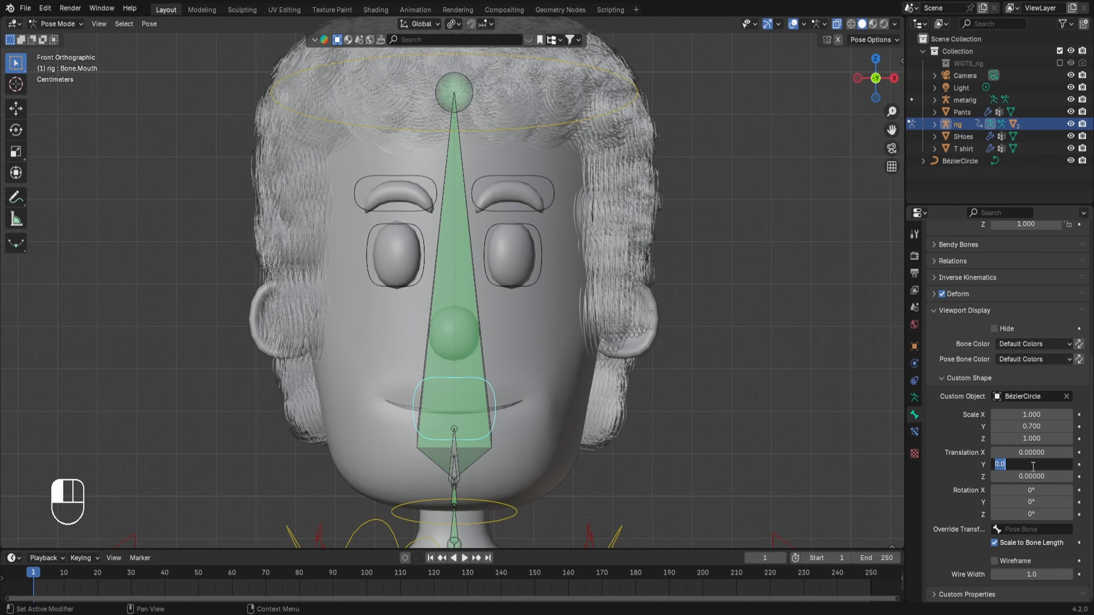
type(".05")
key("Return")
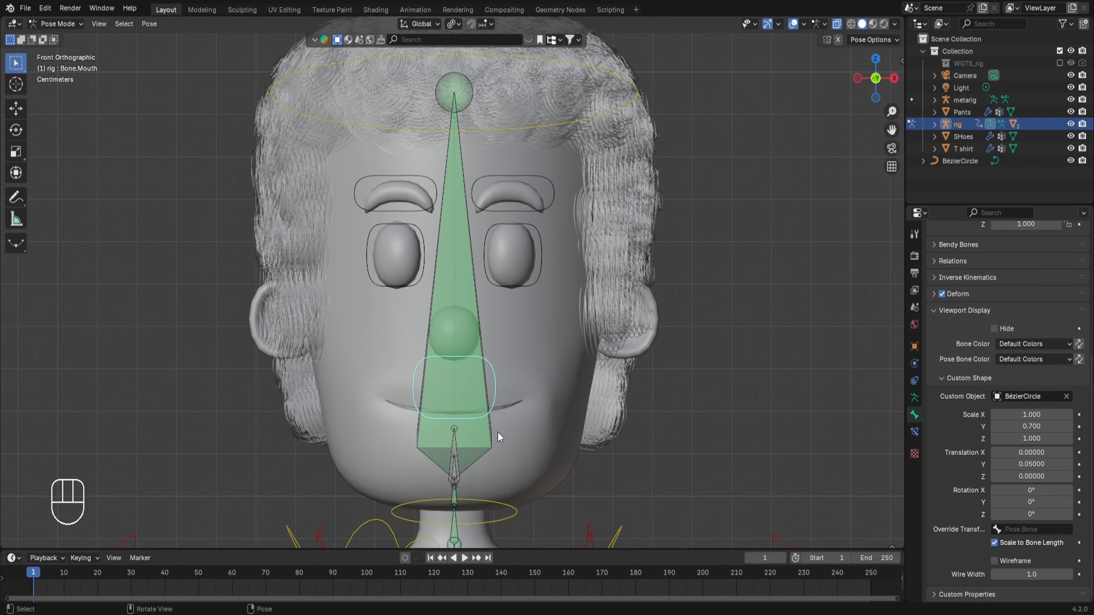
Step: Assign BézierCircle as the custom shape of the Bone.Mouth.Open bone below the mouth, with a Y scale of 0.6
middle_click_drag(495, 381, 535, 296, "shift")
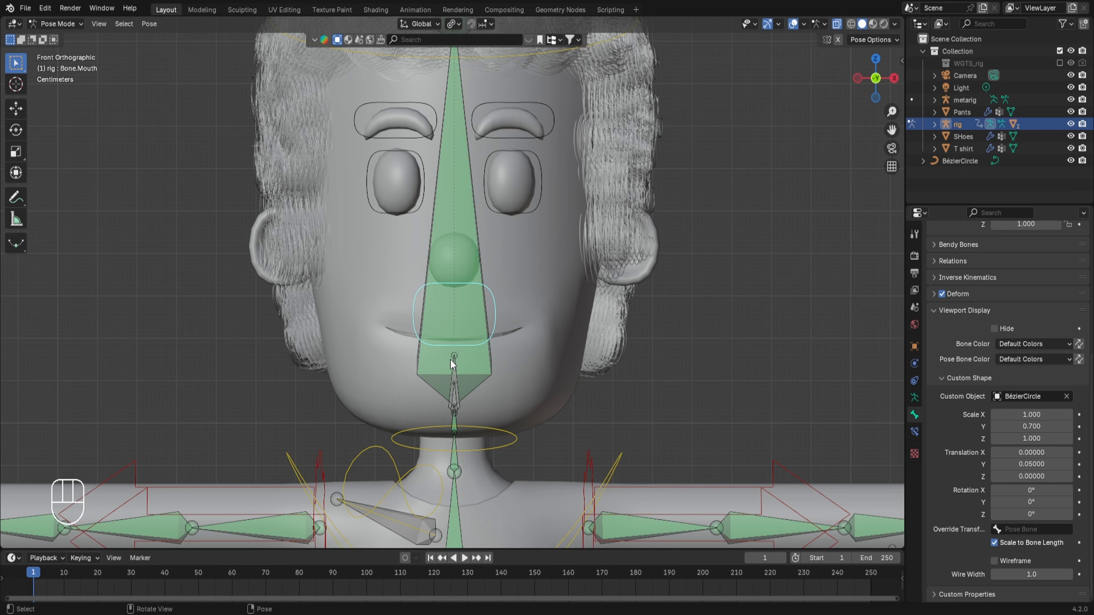
left_click(452, 364)
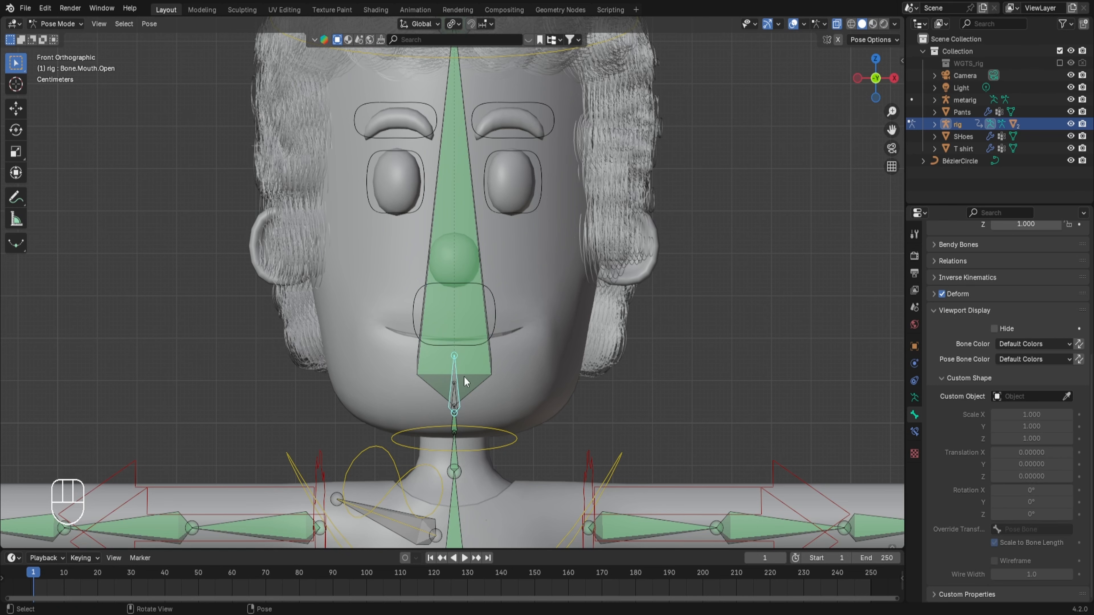
left_click(1008, 397)
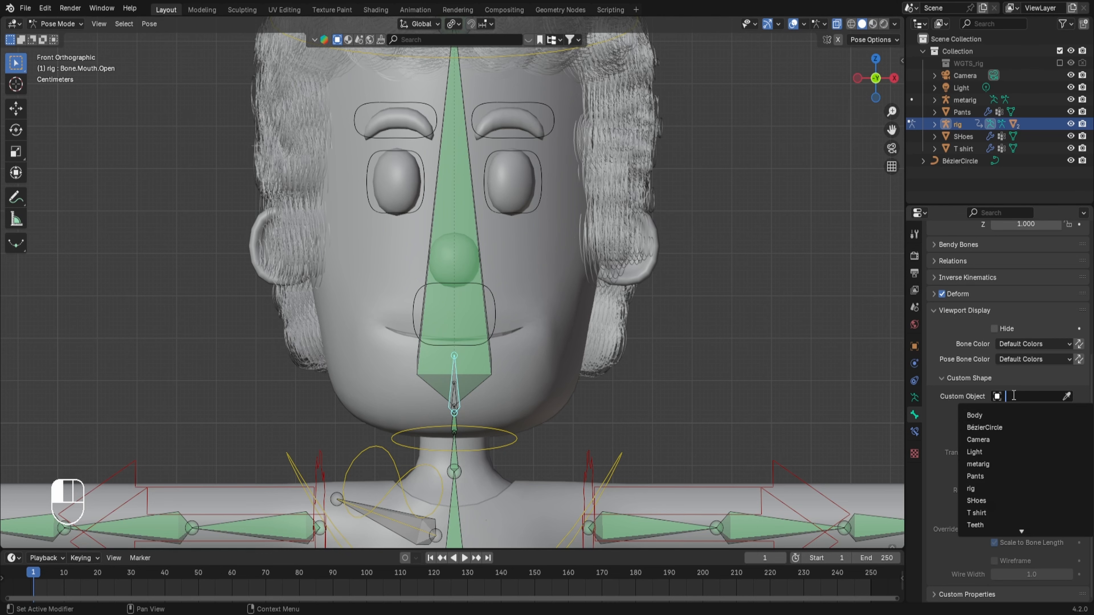
left_click(993, 431)
left_click(1011, 427)
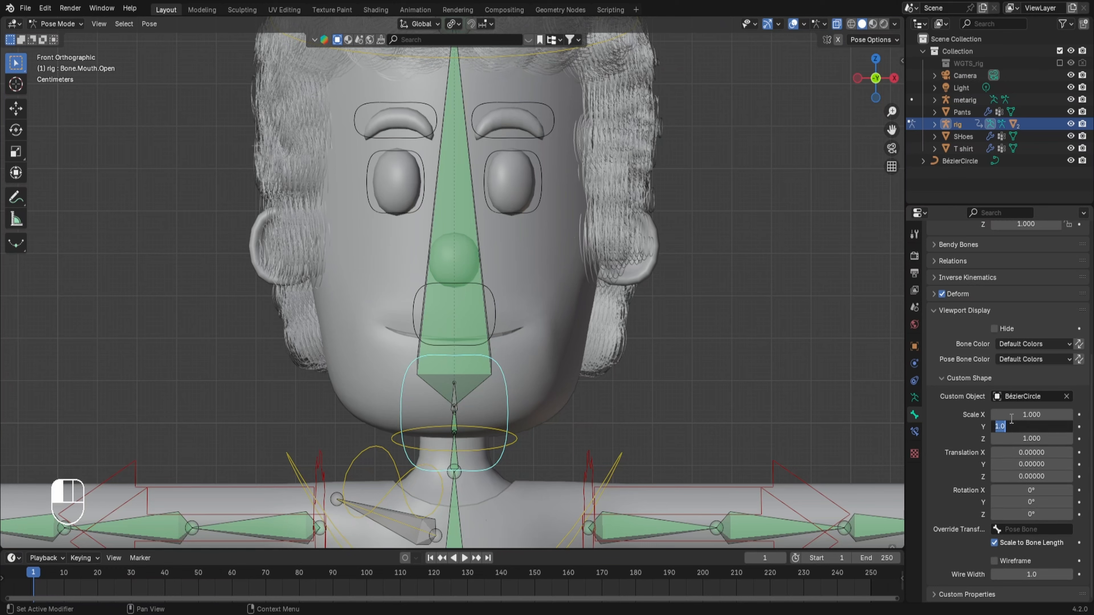
type(".6")
key("Return")
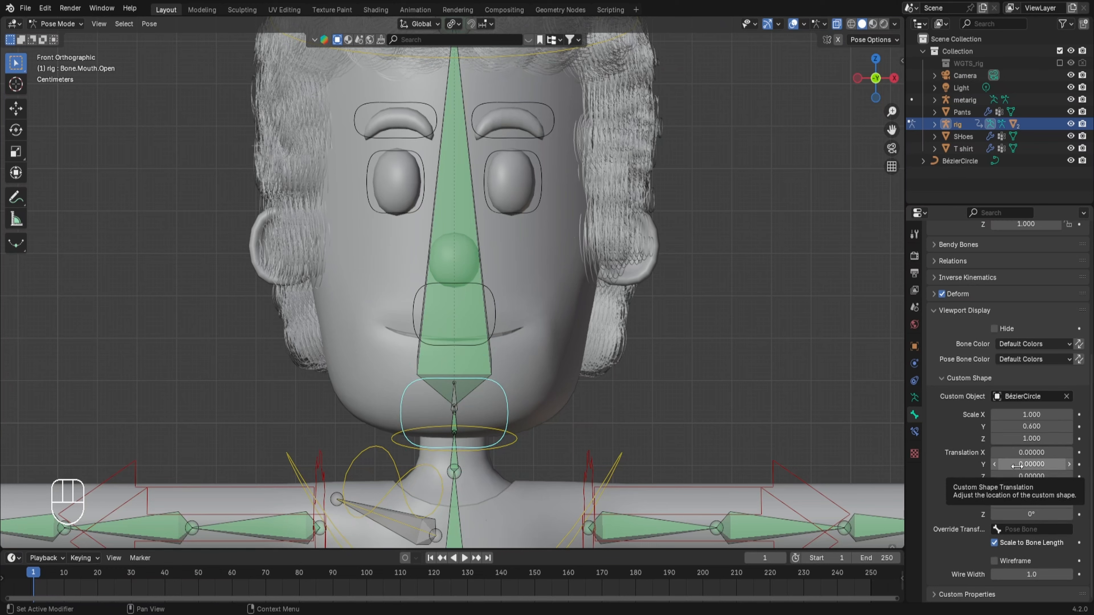
Step: Set the Y translation of the Bone.Mouth.Open custom shape to 0.05
left_click(1017, 465)
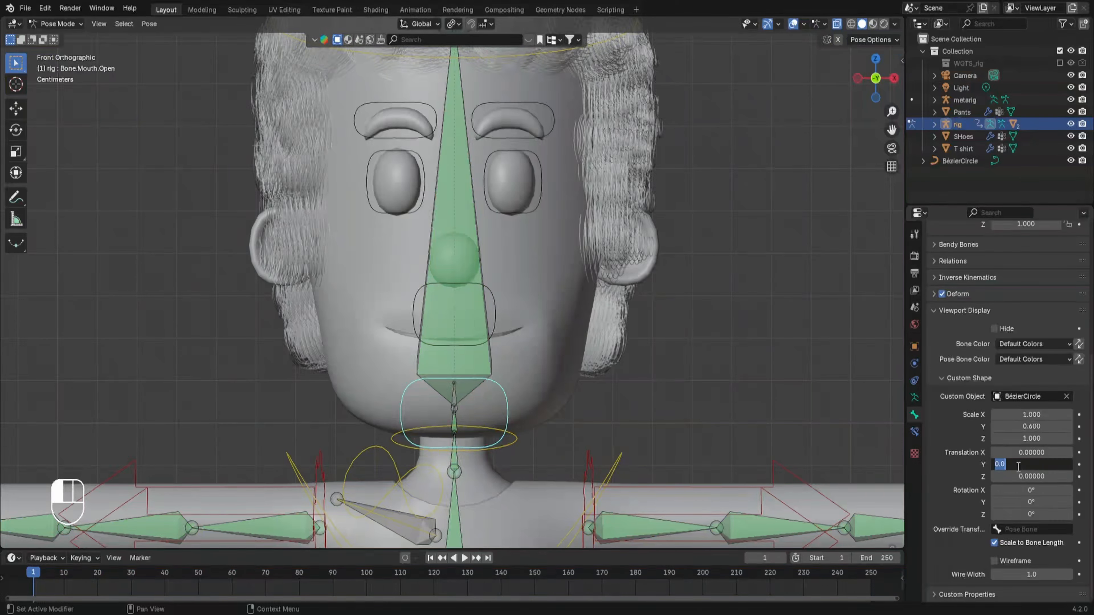
type(".05")
key("Return")
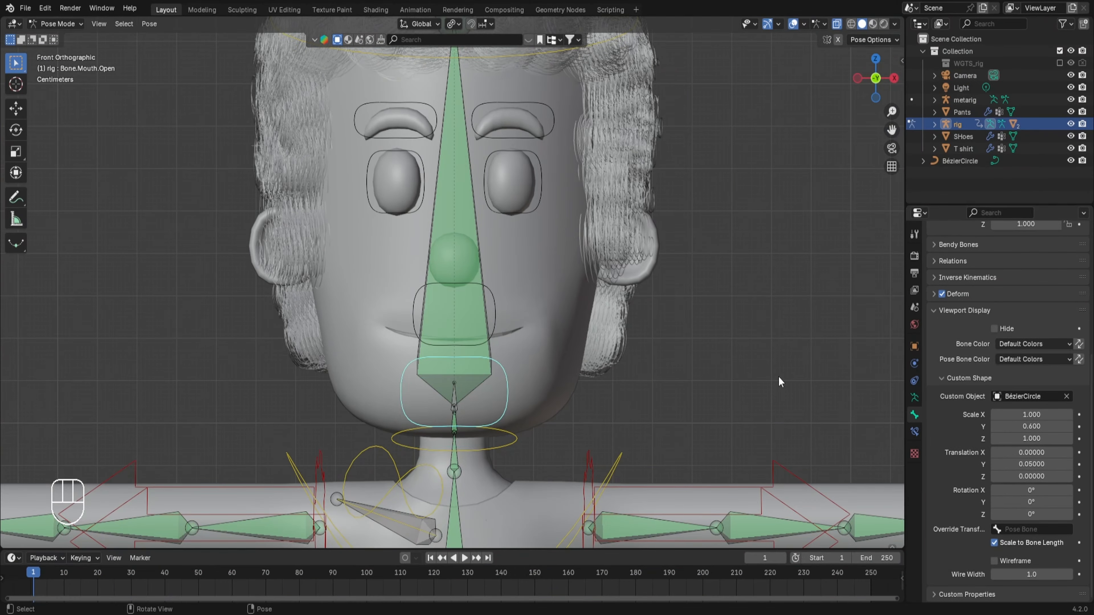
Step: Assign BézierCircle as the custom shape of the teeth bone, Bone.Teeth.Open, with a Y scale of 0.6
left_click(453, 388)
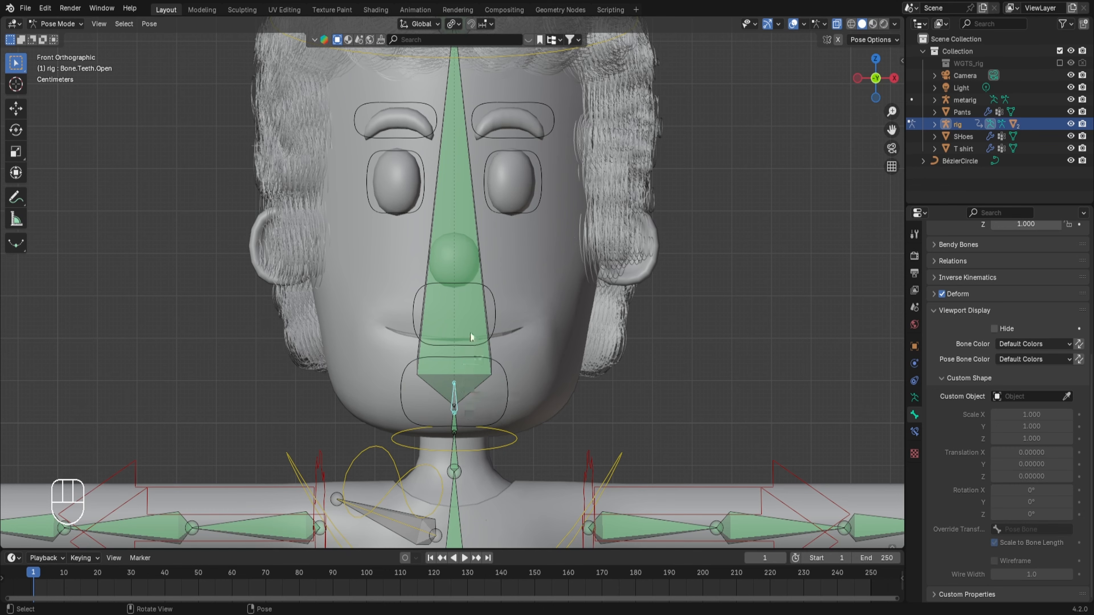
left_click(1027, 396)
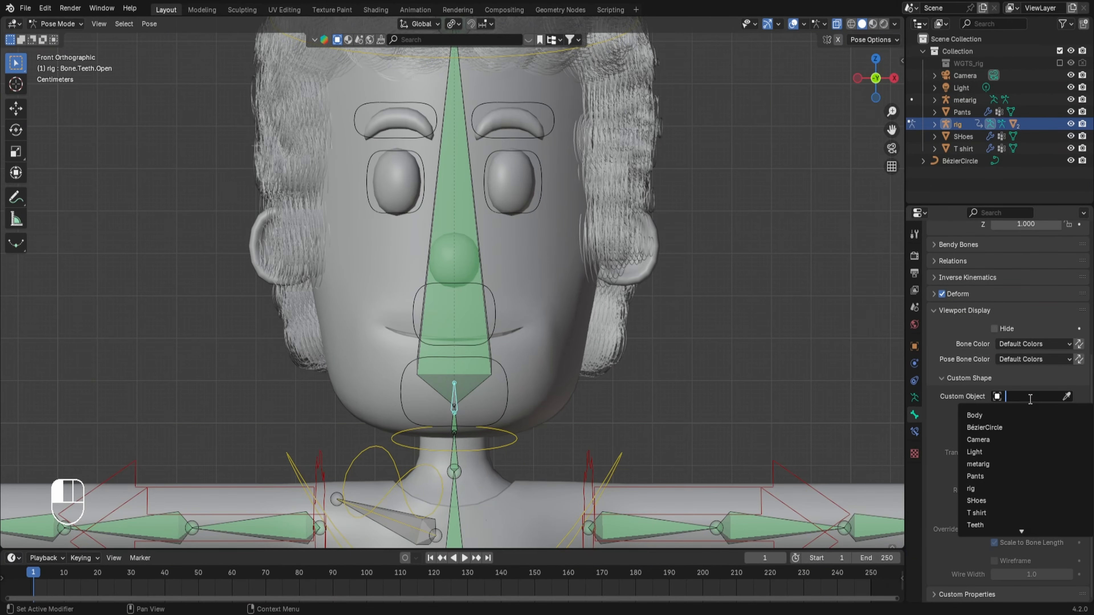
left_click(987, 427)
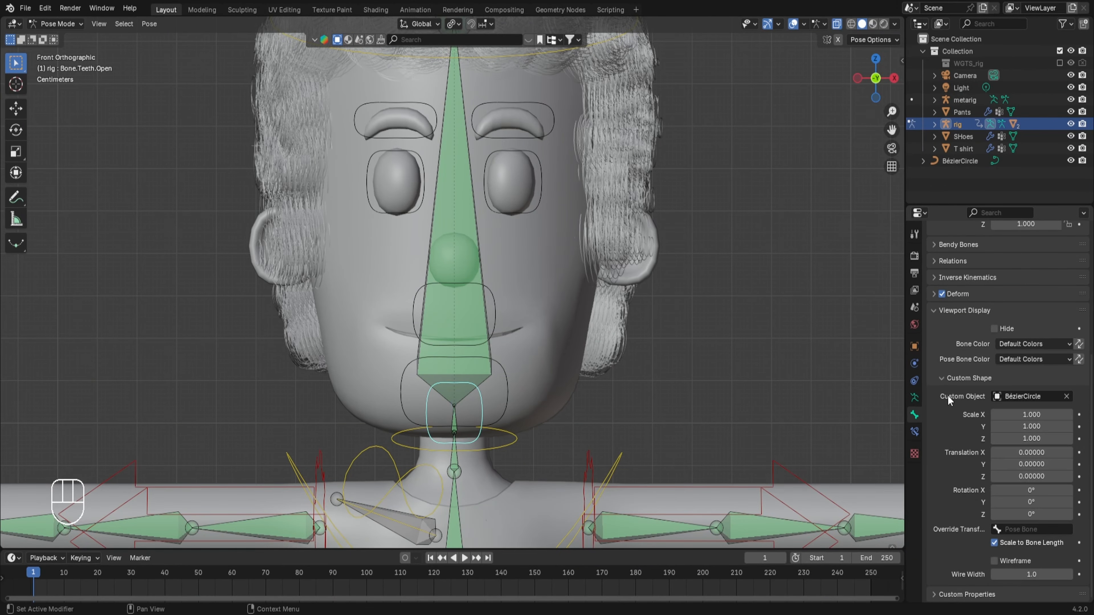
left_click(1013, 427)
type("0.6")
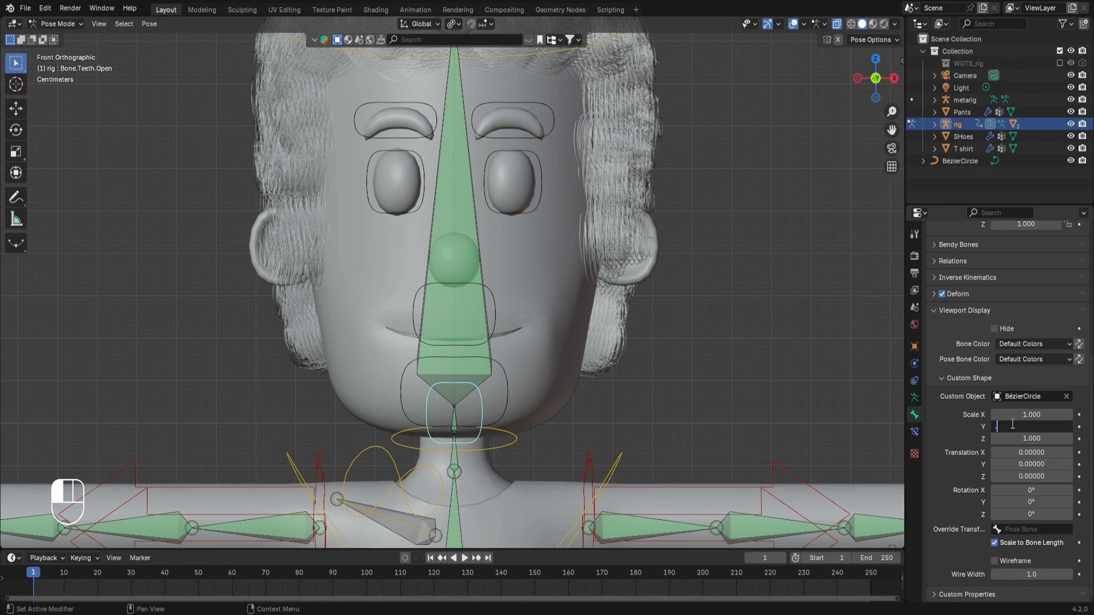
key("Return")
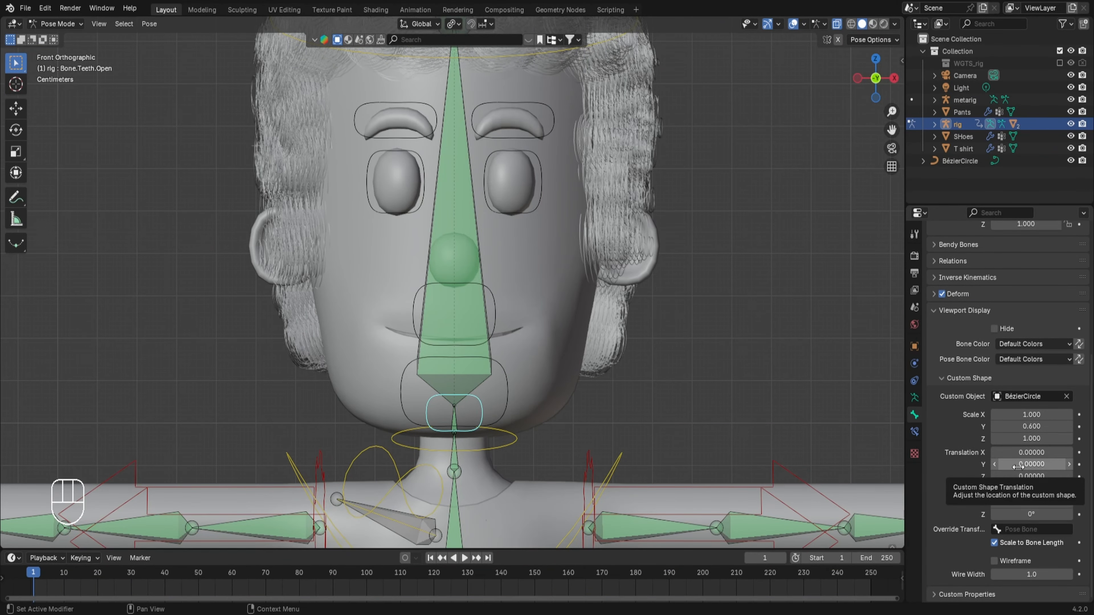
Step: Set the Y translation of the Bone.Teeth.Open custom shape to 0.05 and save the file
left_click(1018, 465)
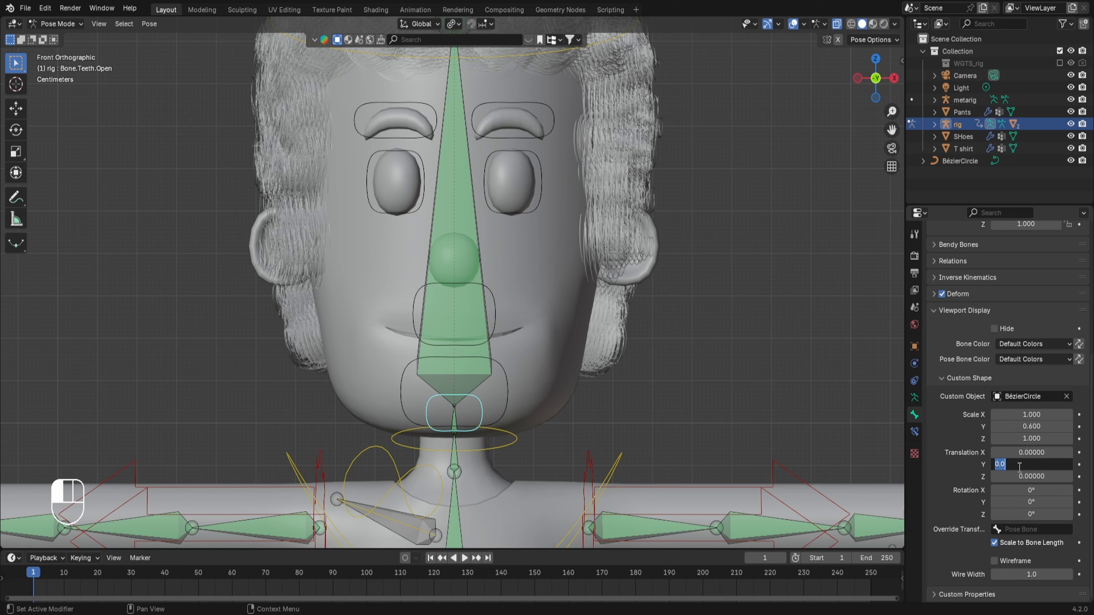
type(".05")
key("Return")
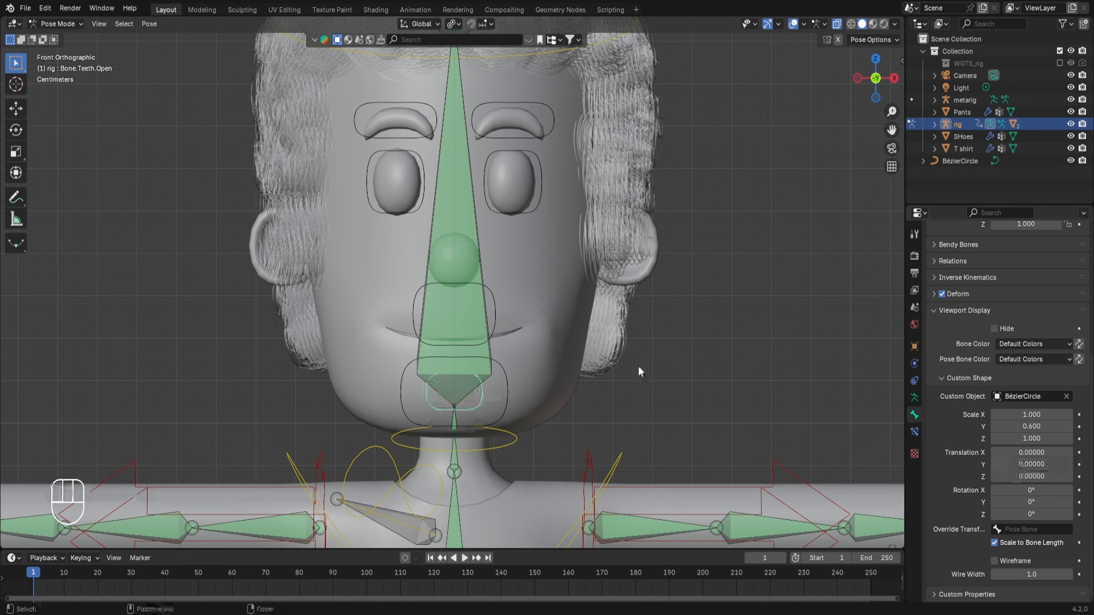
scroll(638, 368, "down", 1)
key("ctrl+s")
middle_click_drag(354, 299, 428, 239)
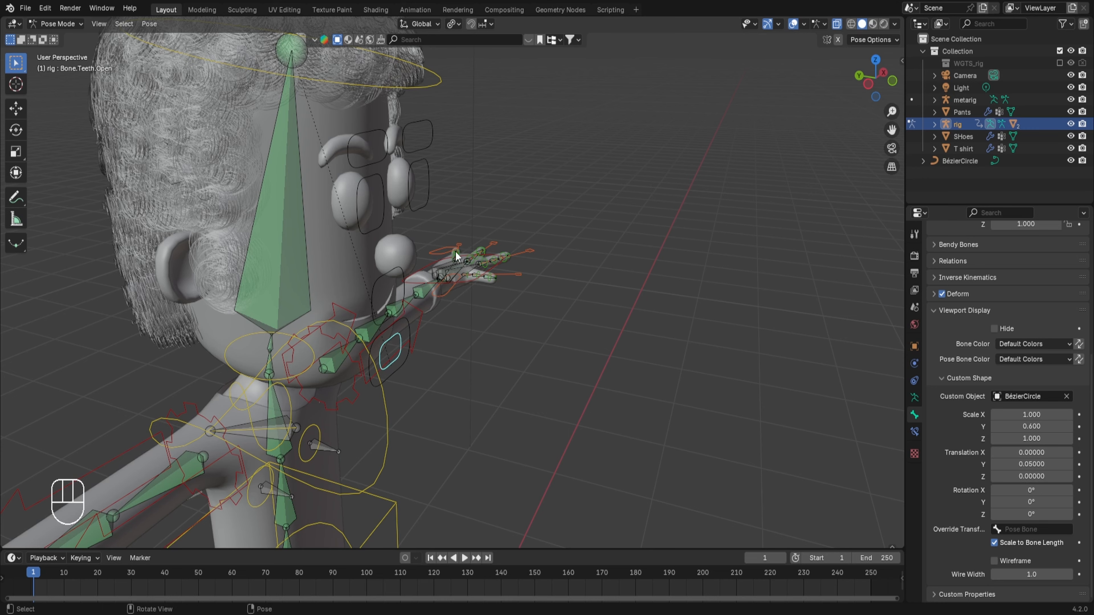
key("KP_1")
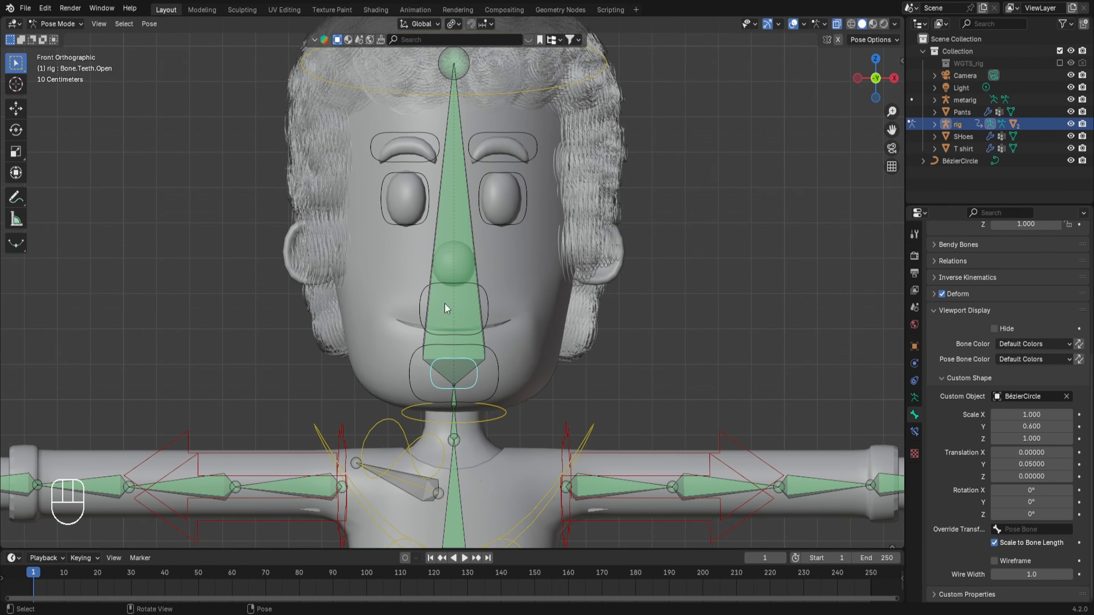
Step: Try moving and scaling the left eye bone, Bone.Eye.L, without keeping either transform
left_click(525, 200)
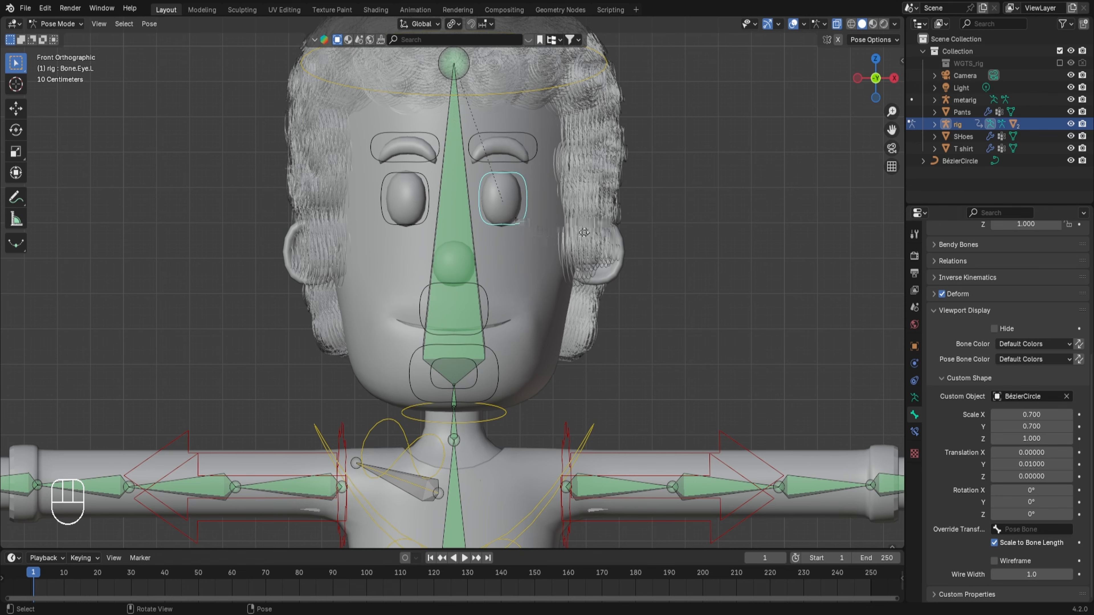
key("g")
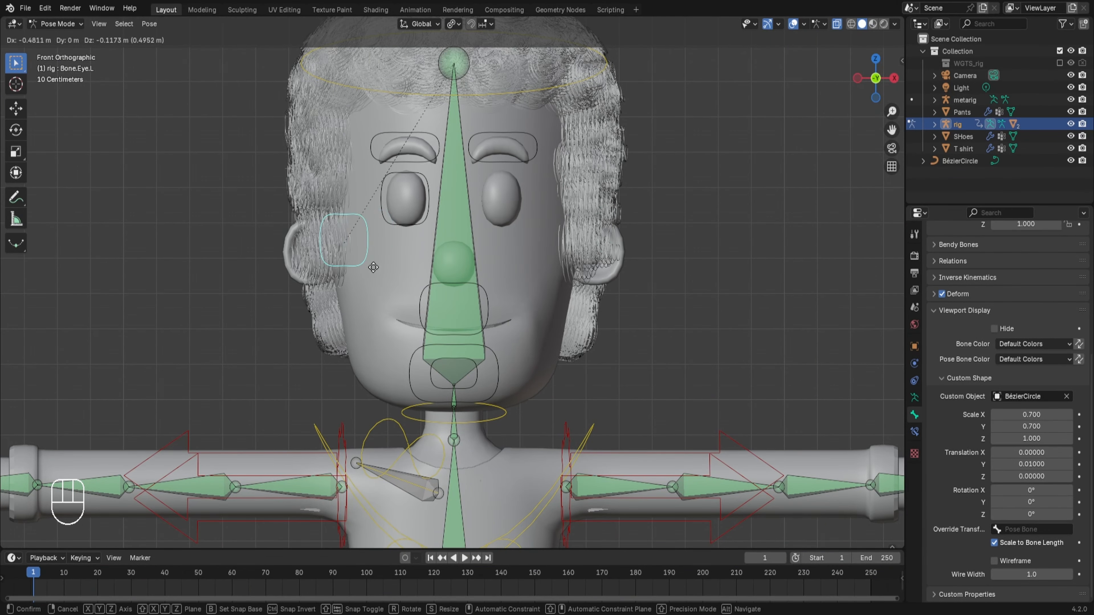
right_click(533, 272)
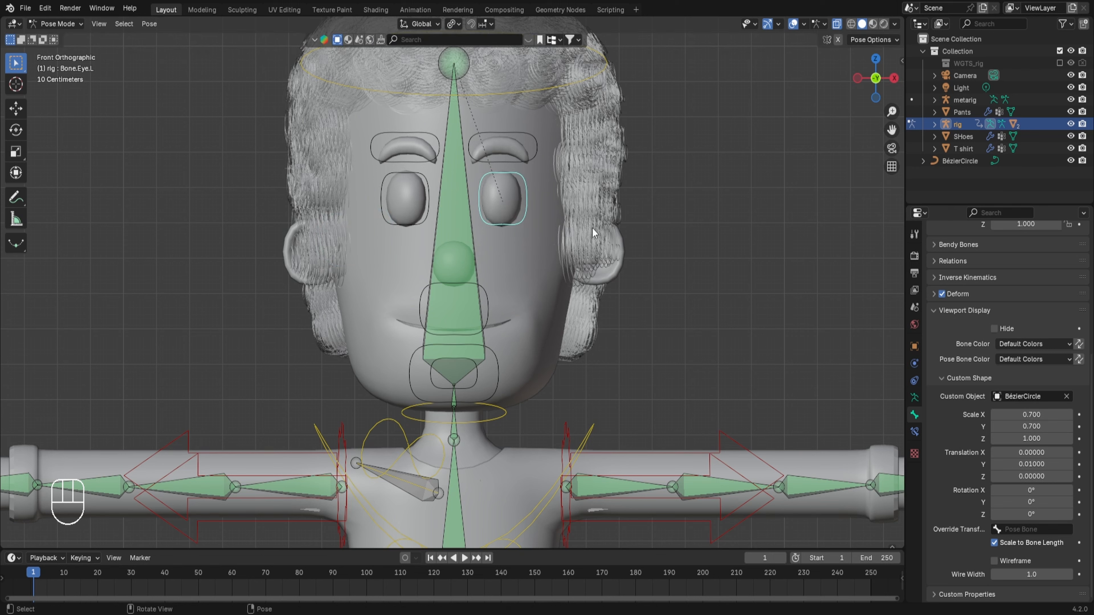
key("s")
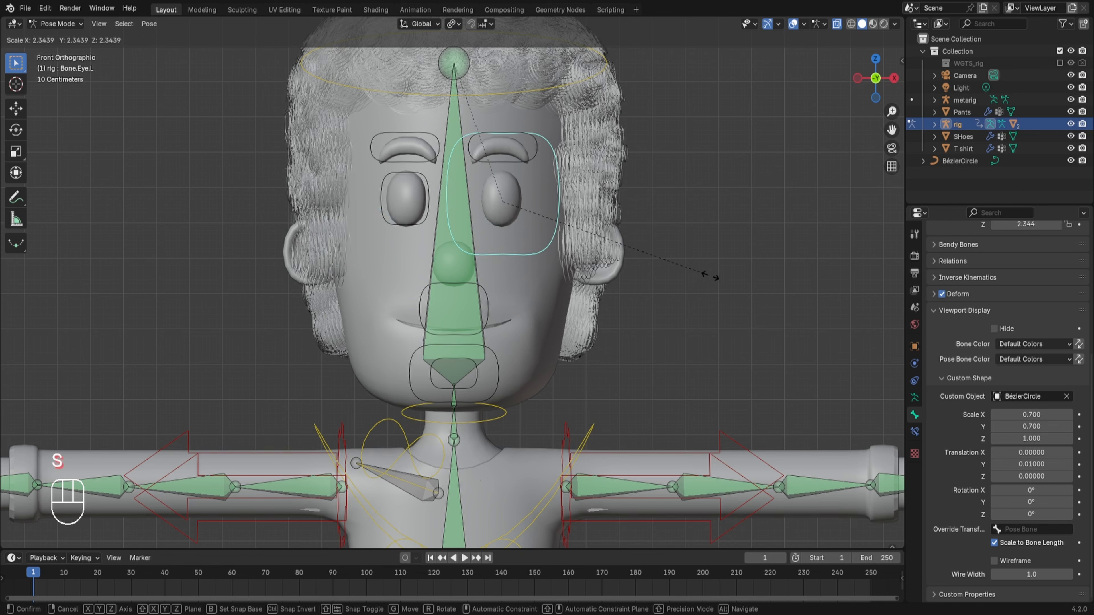
right_click(584, 219)
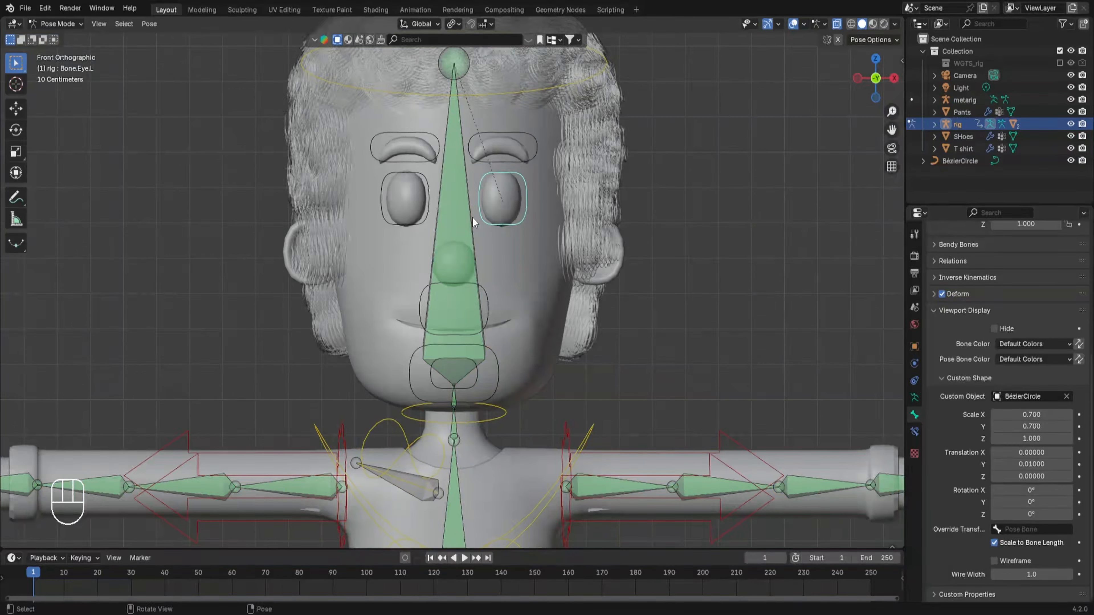
Step: Add a Limit Location bone constraint to the mouth bone, Bone.Mouth
left_click(507, 163)
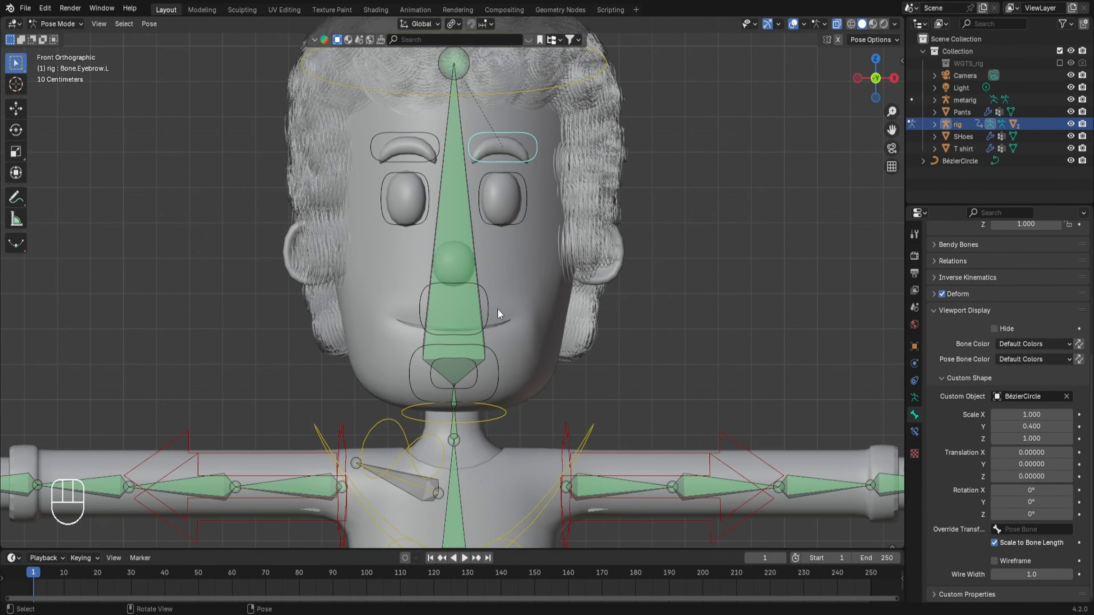
left_click(481, 318)
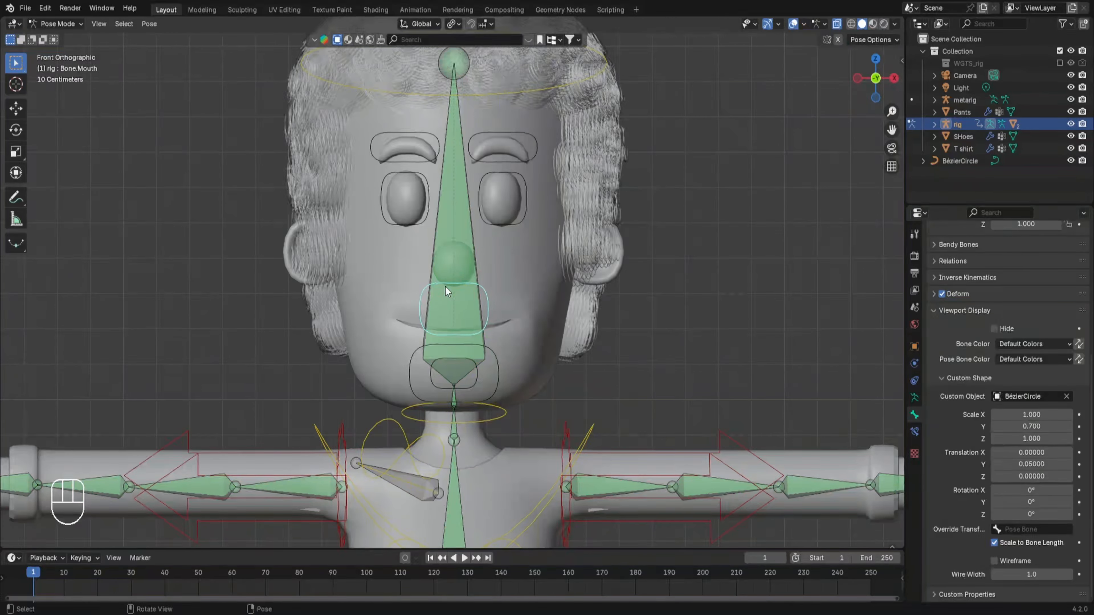
left_click(914, 432)
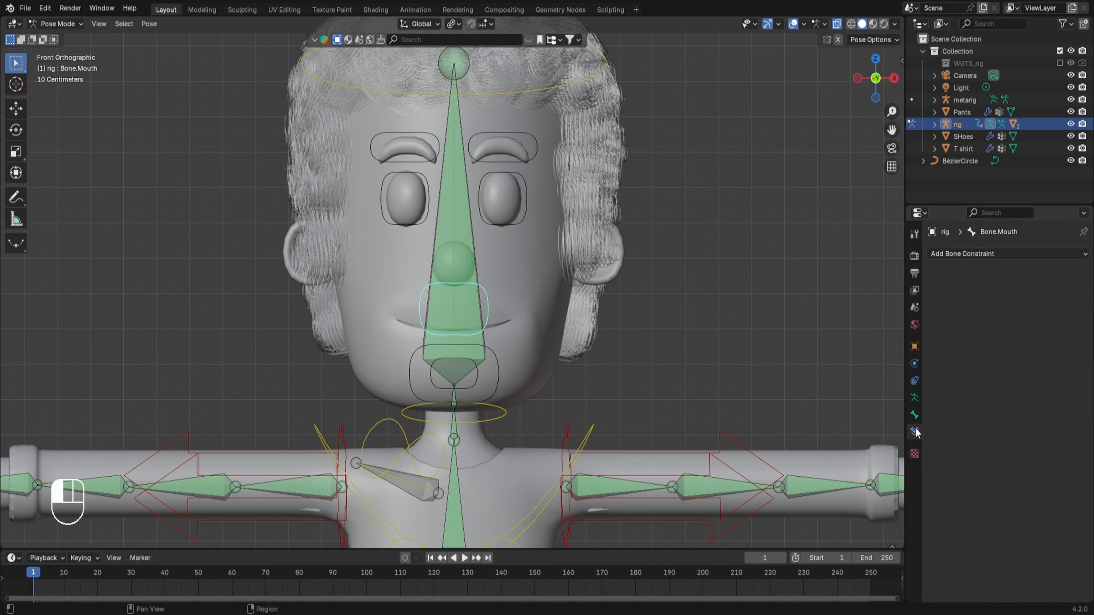
left_click(999, 254)
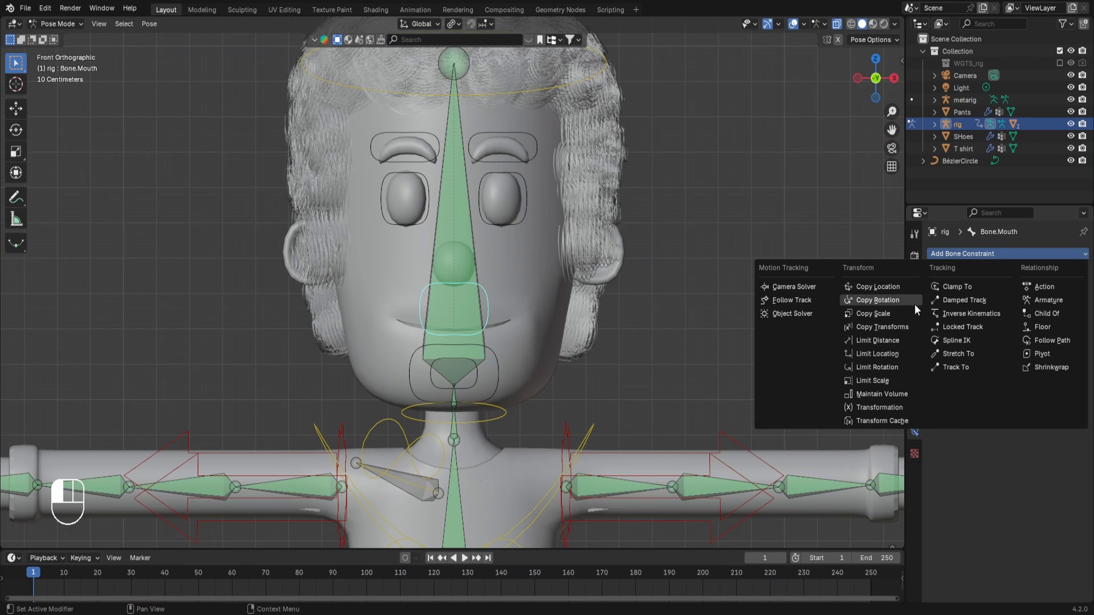
left_click(883, 356)
left_click(962, 252)
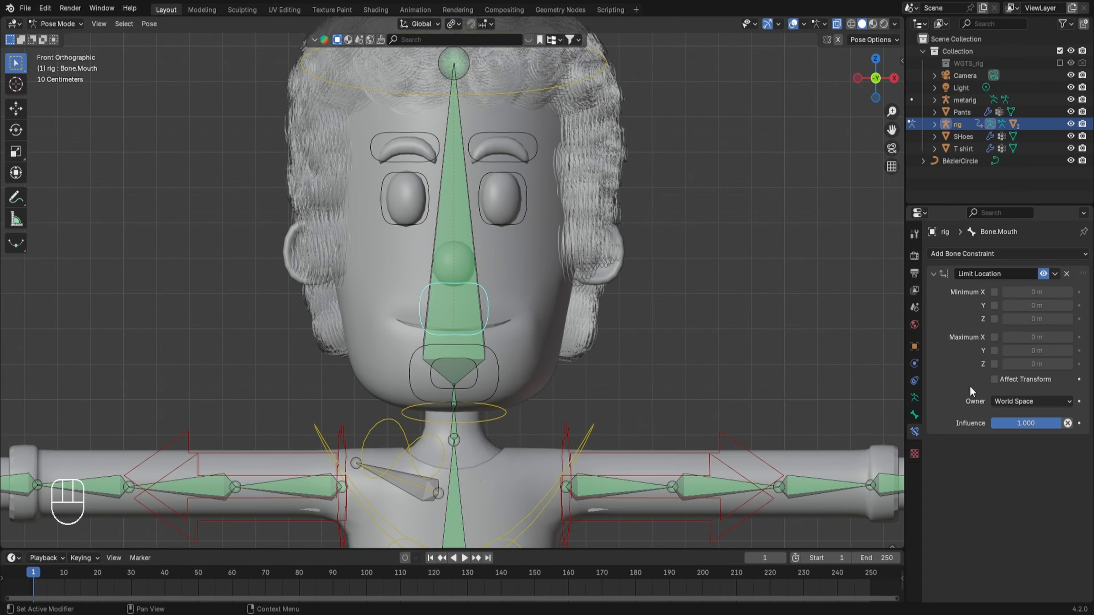
Step: Enable the minimum and maximum X, Y and Z limits in the Limit Location constraint of Bone.Mouth
left_click(994, 292)
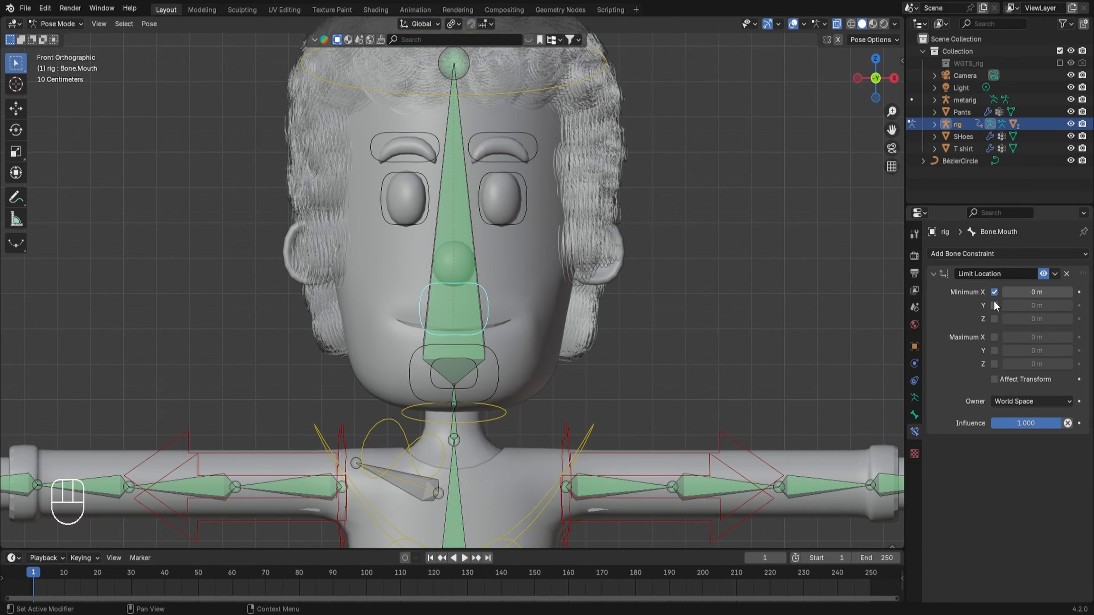
left_click(994, 306)
left_click(994, 319)
left_click(994, 337)
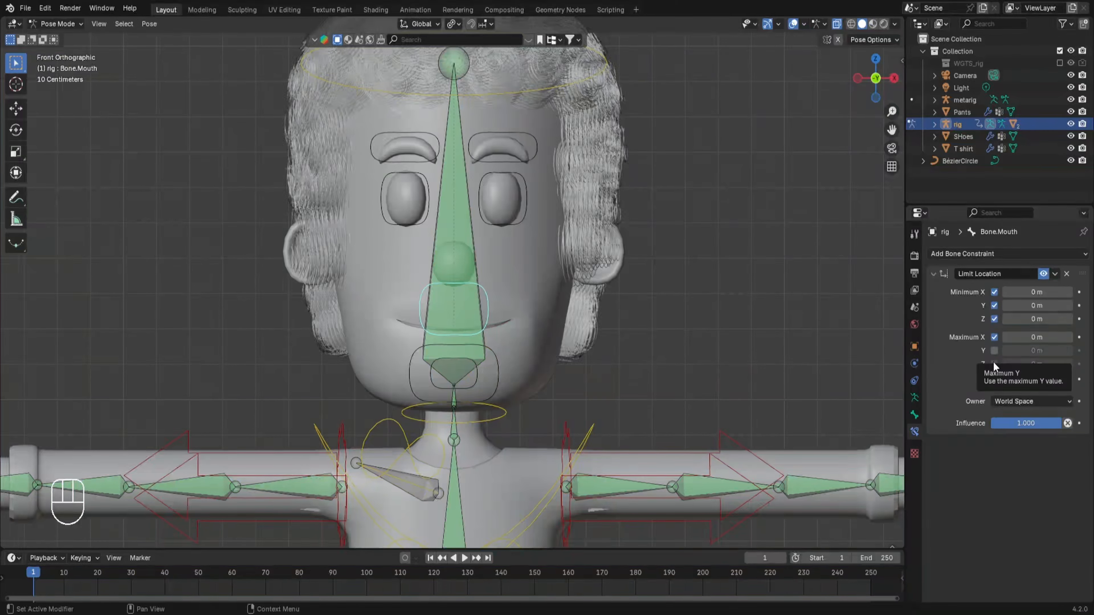
left_click(994, 350)
left_click(994, 364)
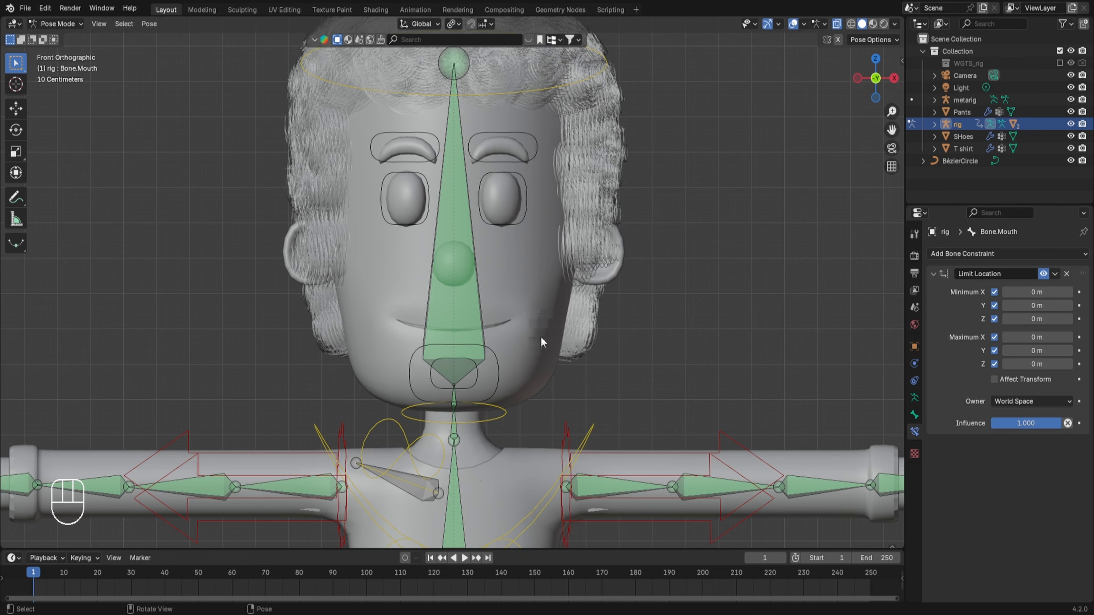
left_click(997, 405)
Step: Find the constrained Bone.Mouth control at the world origin between the shoes and try to move it
scroll(646, 223, "down", 8)
middle_click_drag(647, 222, 537, 448)
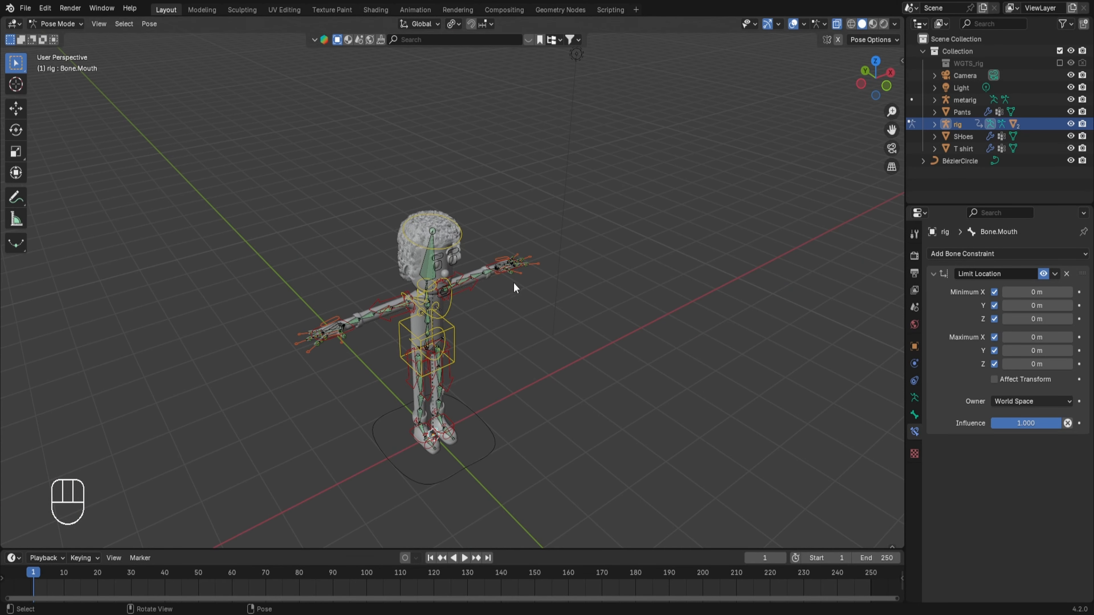
scroll(514, 283, "down", 1)
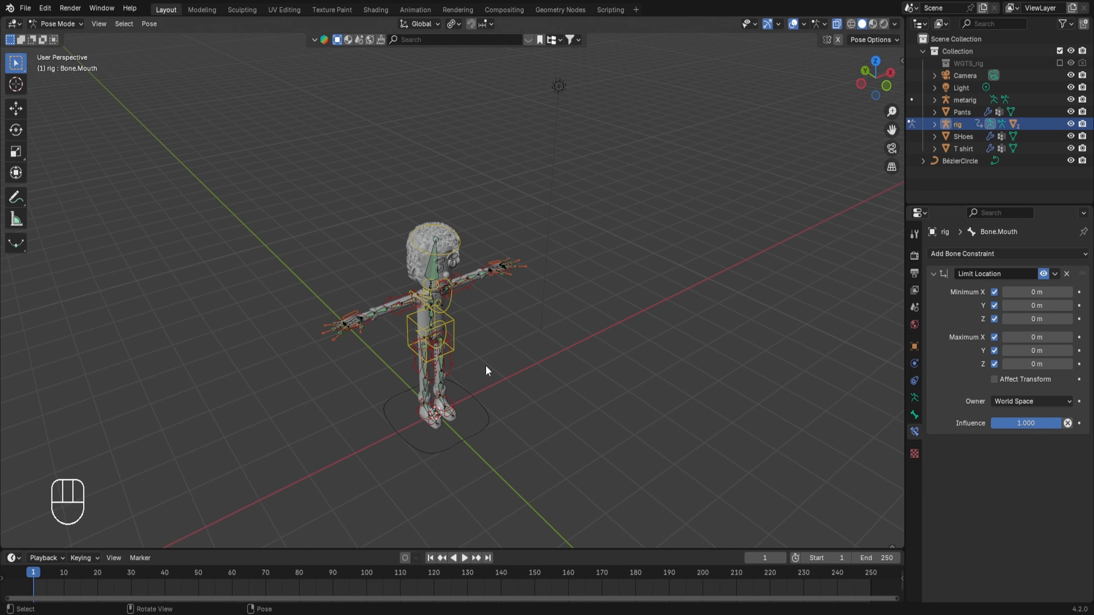
scroll(485, 367, "up", 6)
mouse_move(486, 388)
middle_mouse_down("shift")
mouse_move(446, 268)
mouse_move(474, 371)
middle_mouse_up("shift")
scroll(440, 385, "up", 2)
scroll(440, 386, "up", 1)
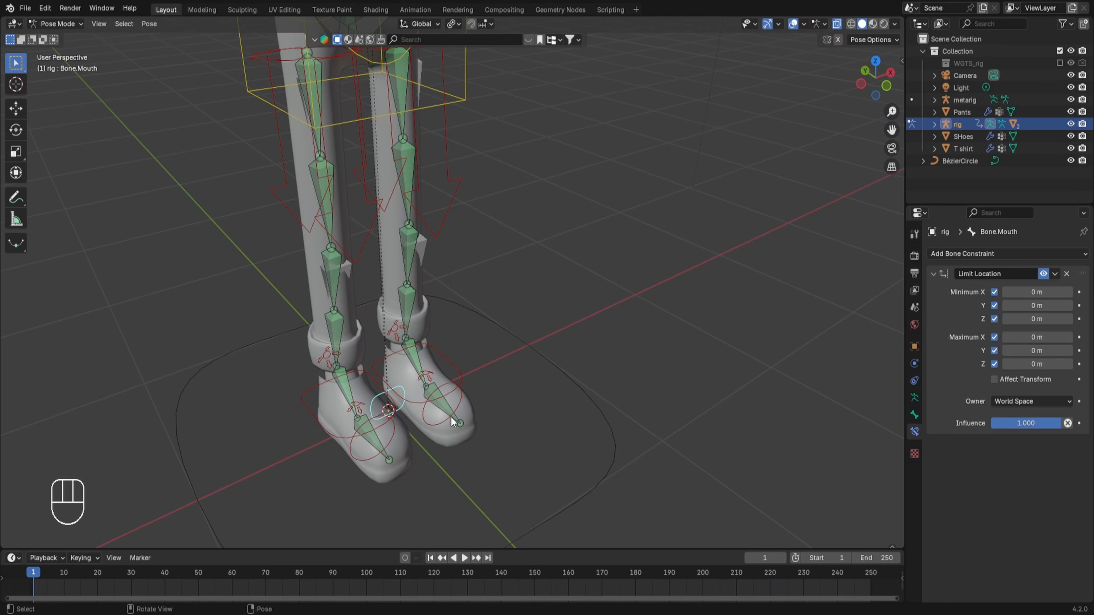
key("g")
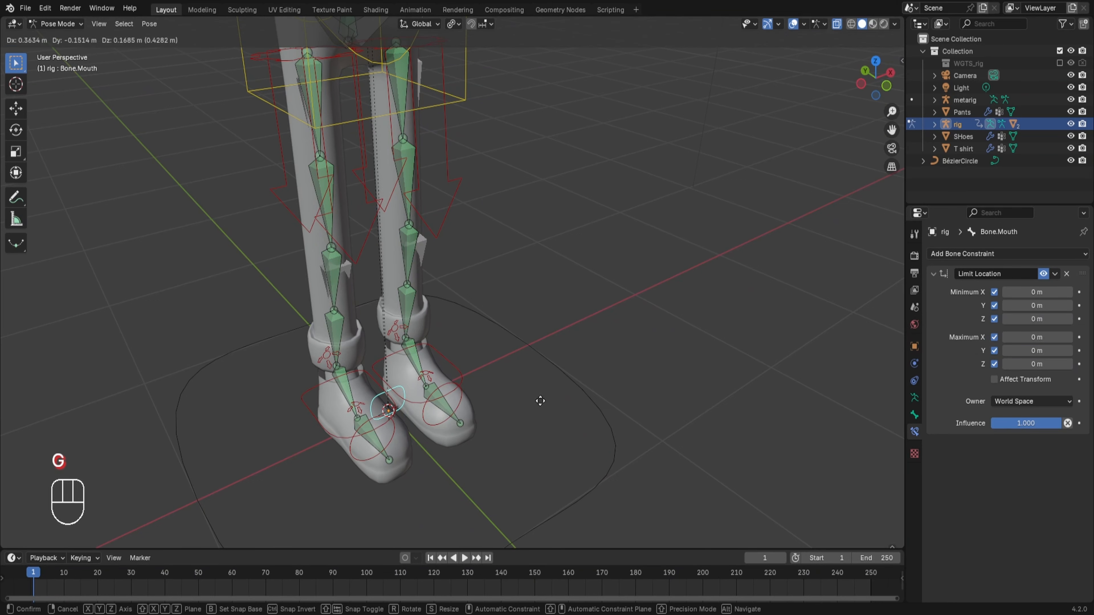
right_click(430, 382)
scroll(430, 384, "down", 4)
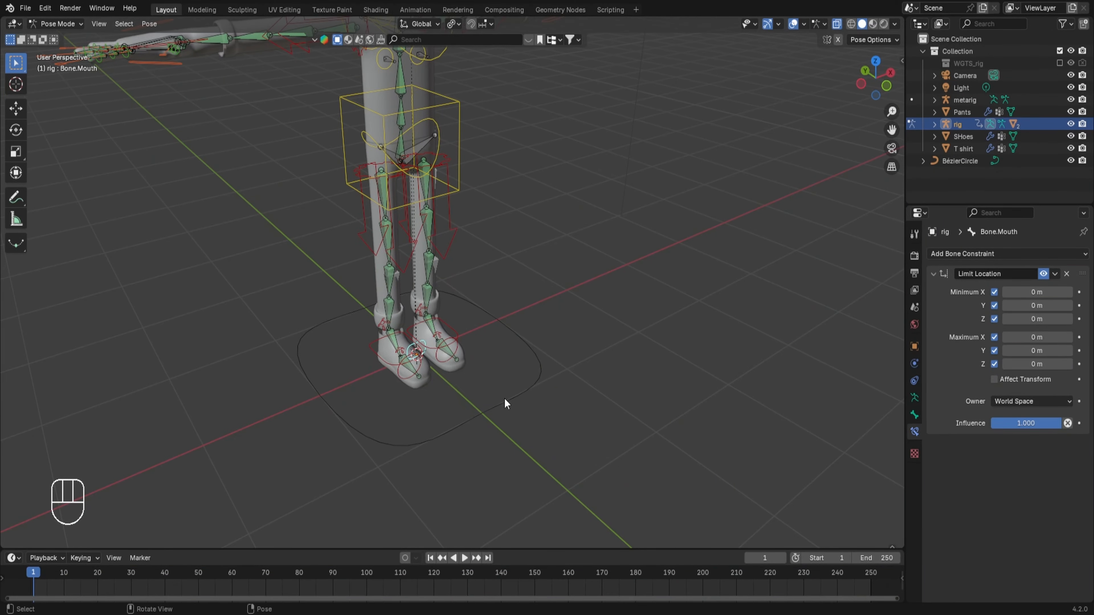
Step: Set the owner space of the Bone.Mouth Limit Location constraint to Local Space
left_click(1056, 401)
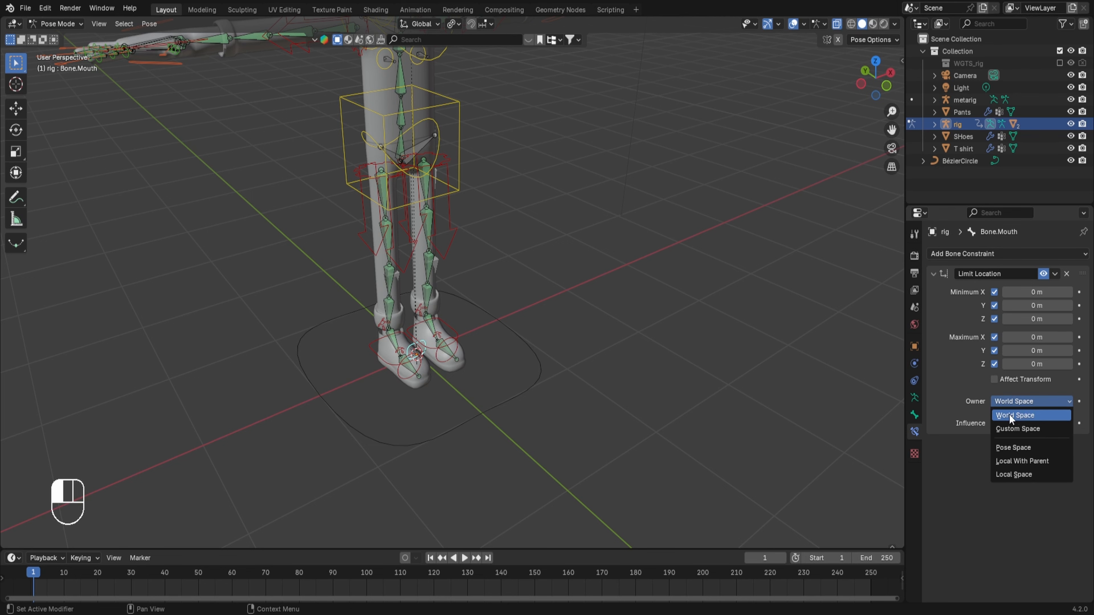
left_click(1014, 474)
scroll(725, 234, "down", 4)
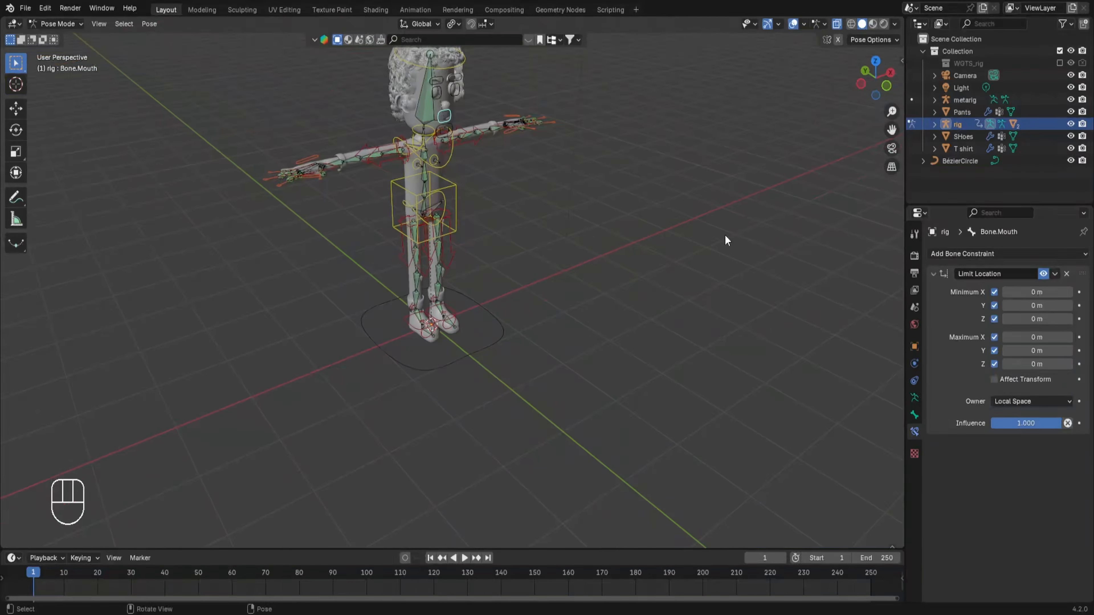
middle_click_drag(725, 235, 736, 379, "shift")
key("KP_1")
scroll(680, 291, "up", 8)
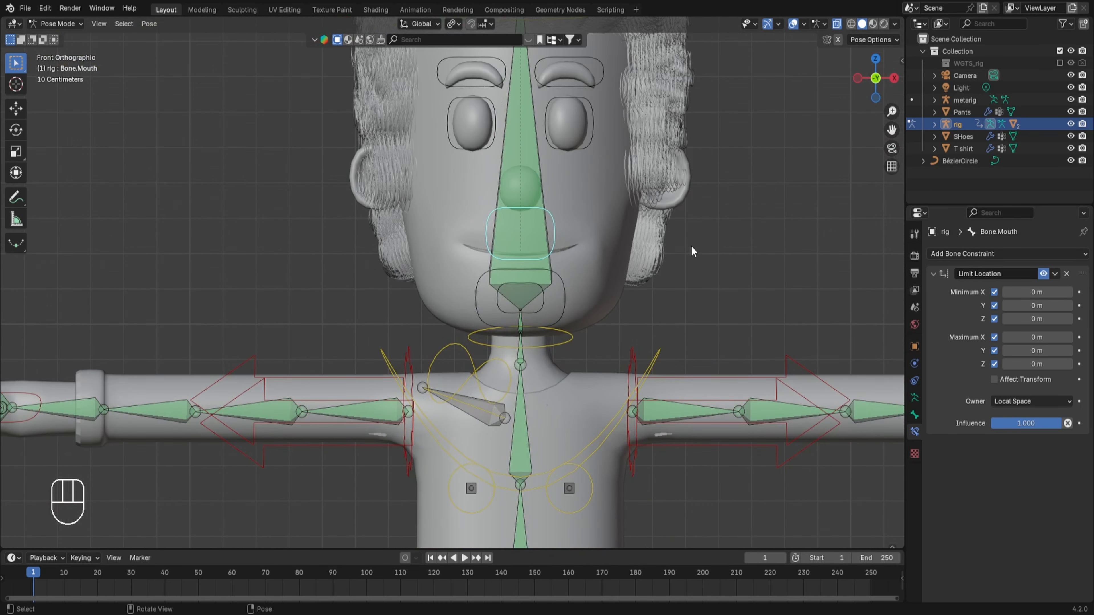
scroll(691, 246, "down", 1)
middle_click_drag(758, 234, 712, 314, "shift")
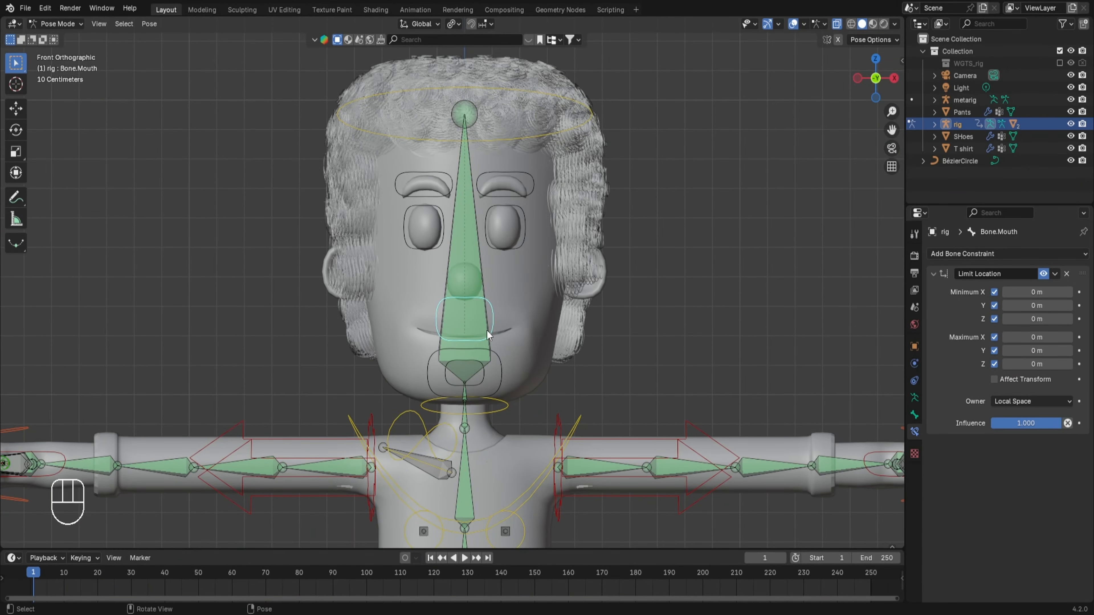
Step: Switch the transform orientation to Local and activate the Move tool to inspect the local axes of Bone.Mouth
left_click(431, 25)
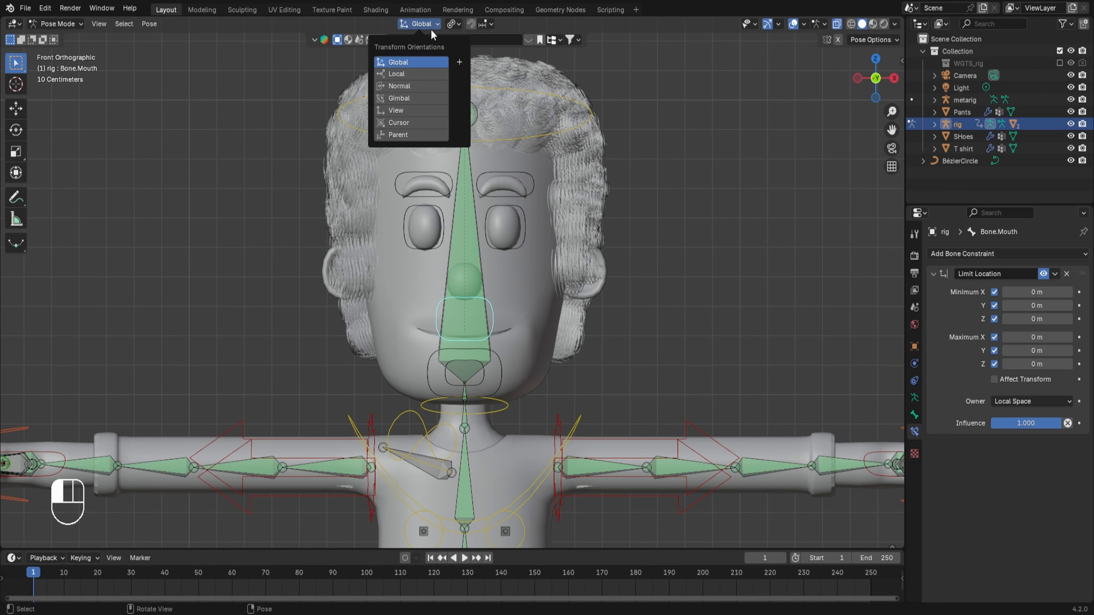
left_click(408, 74)
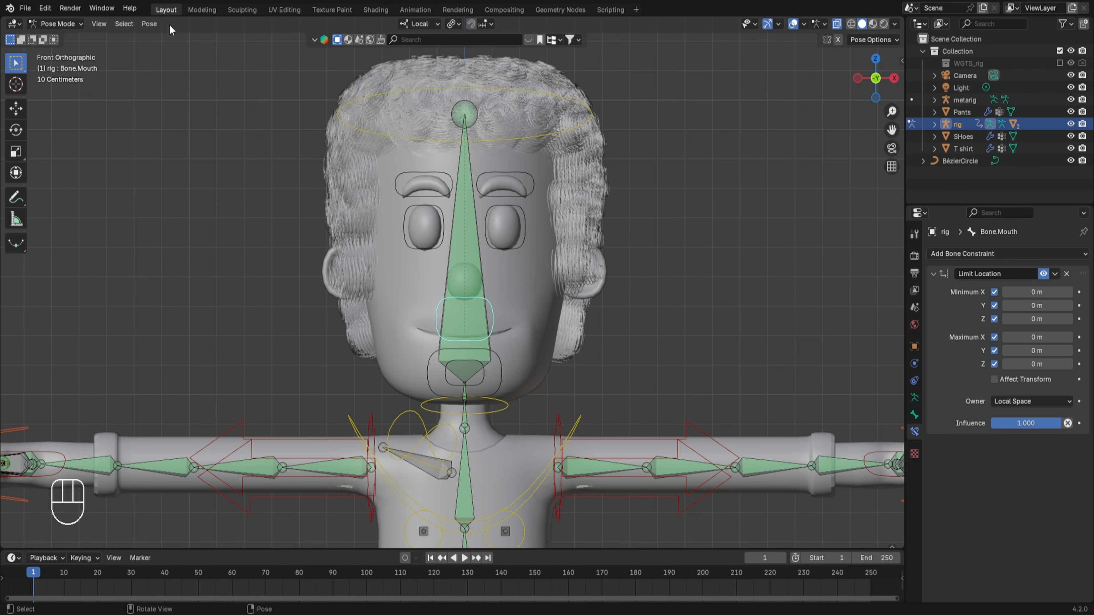
left_click(15, 111)
middle_click_drag(433, 305, 468, 351)
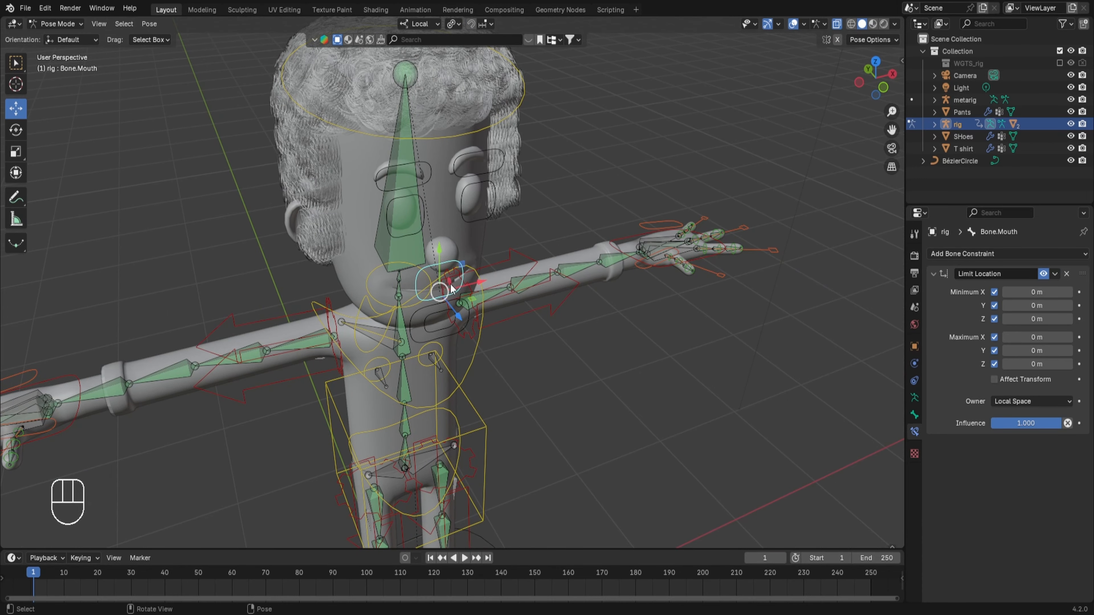
middle_click_drag(500, 335, 534, 358)
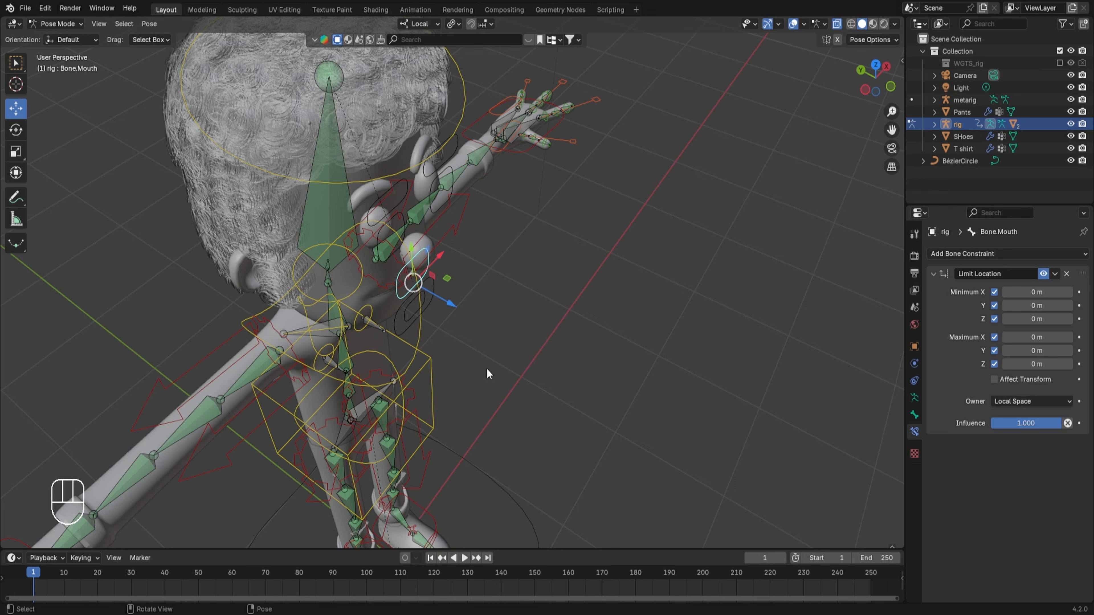
Step: Try to move Bone.Mouth in the front view to test its Limit Location constraint
middle_click_drag(433, 379, 424, 326)
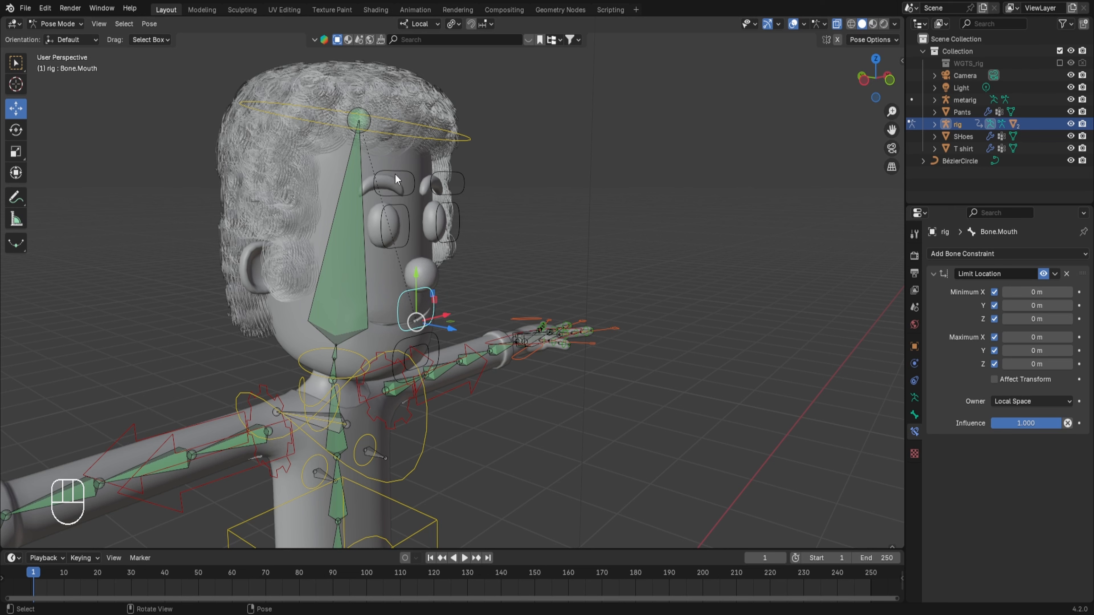
key("KP_1")
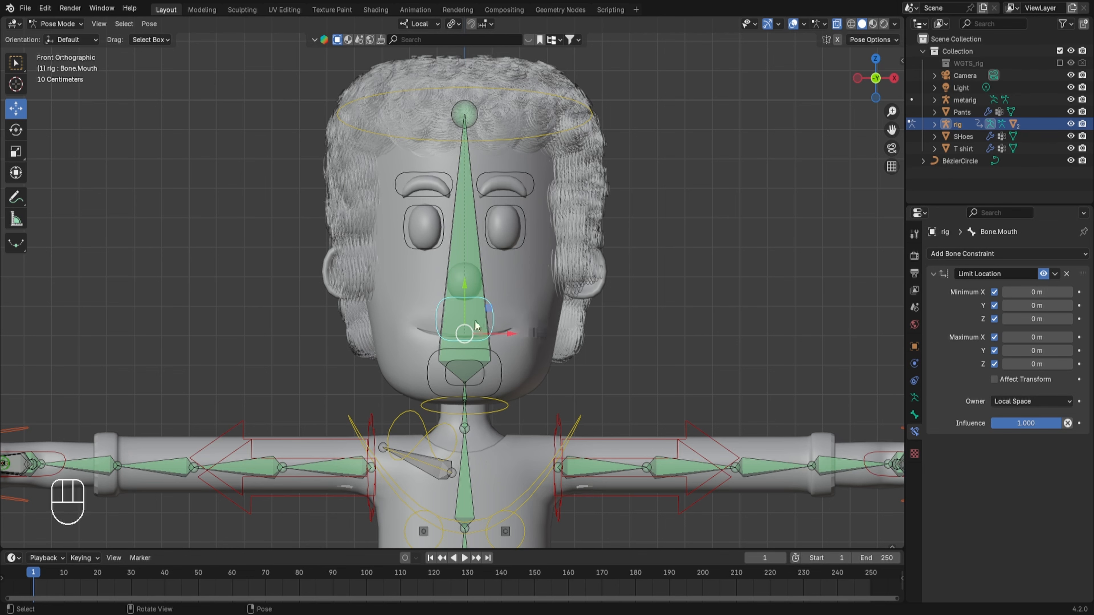
key("g")
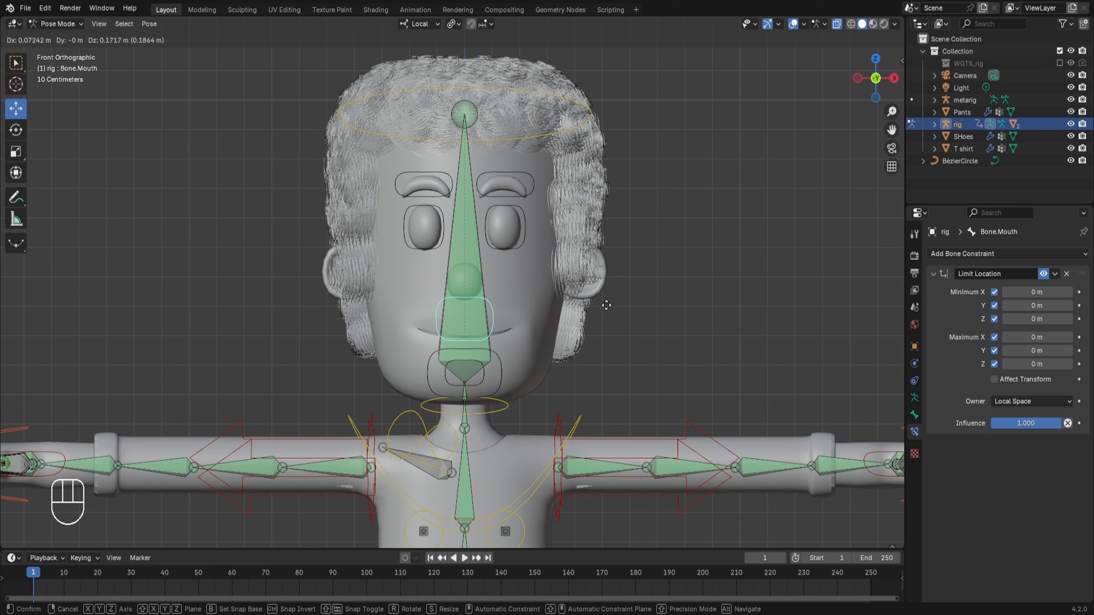
left_click(626, 388)
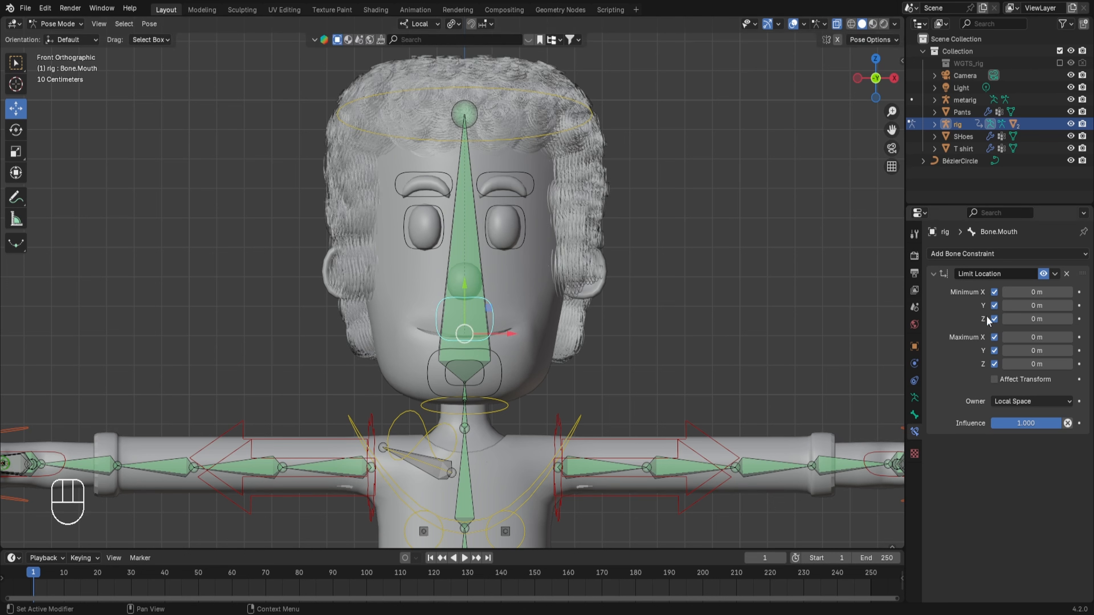
Step: Set the Maximum X limit of Bone.Mouth to 0.1 m and test it by moving the control sideways
left_click(1032, 337)
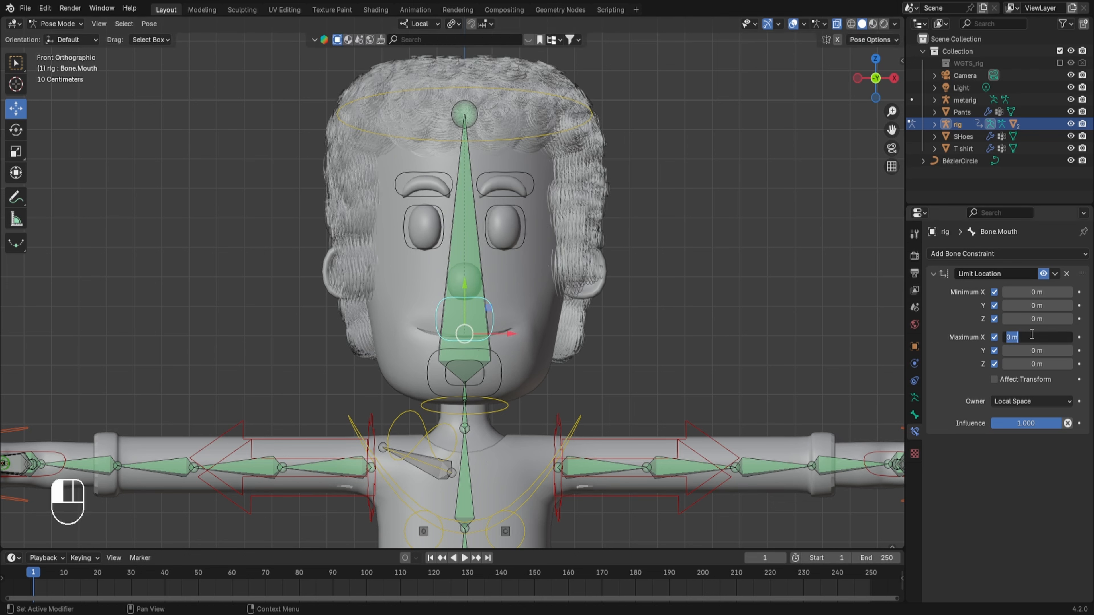
type(".1")
key("Return")
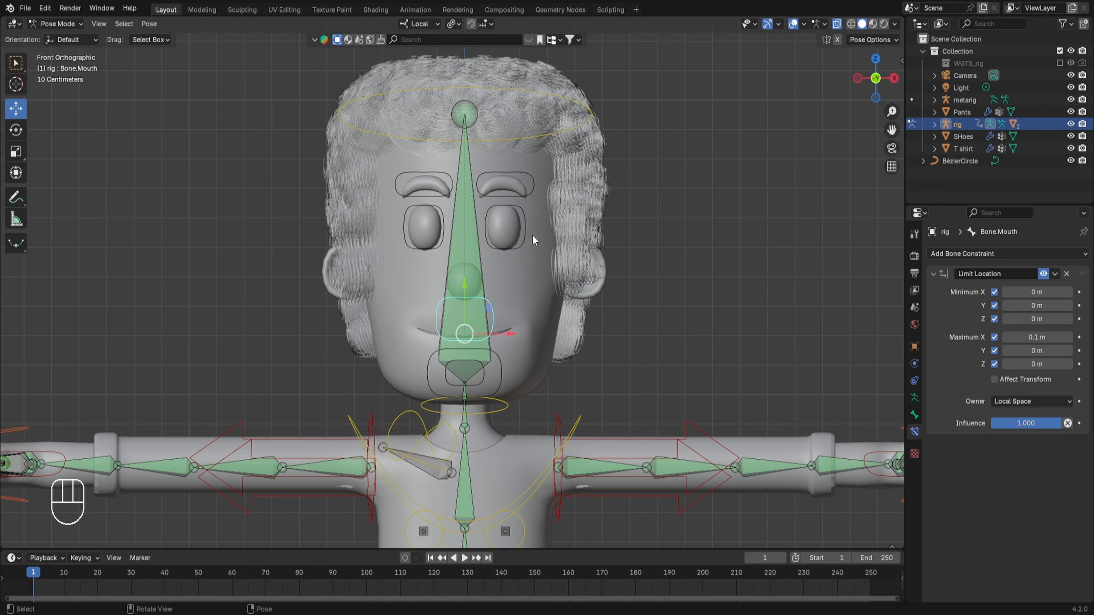
key("g")
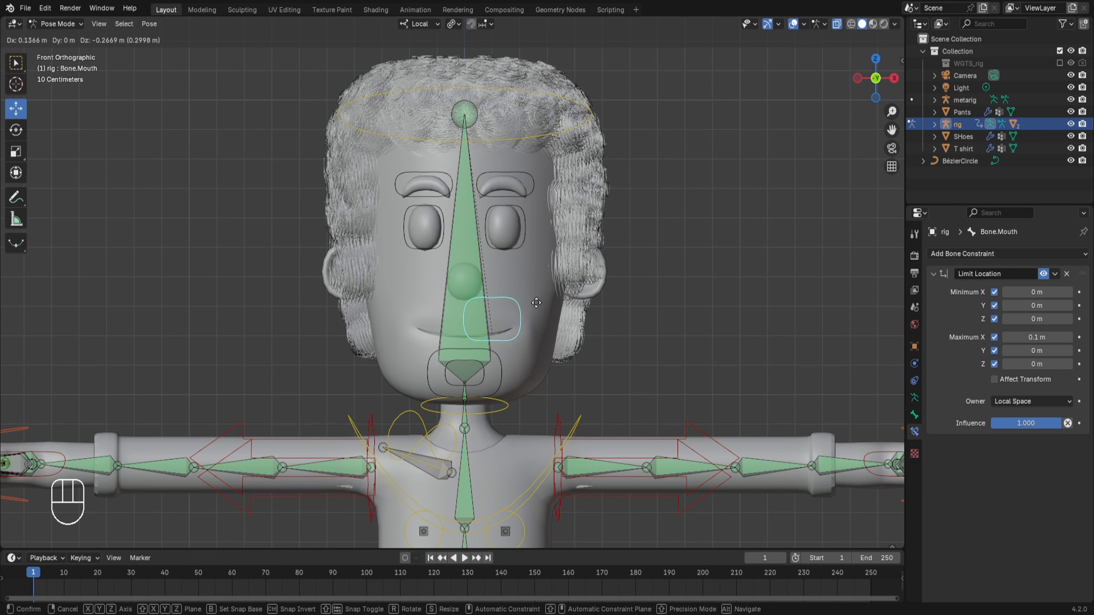
left_click(533, 319)
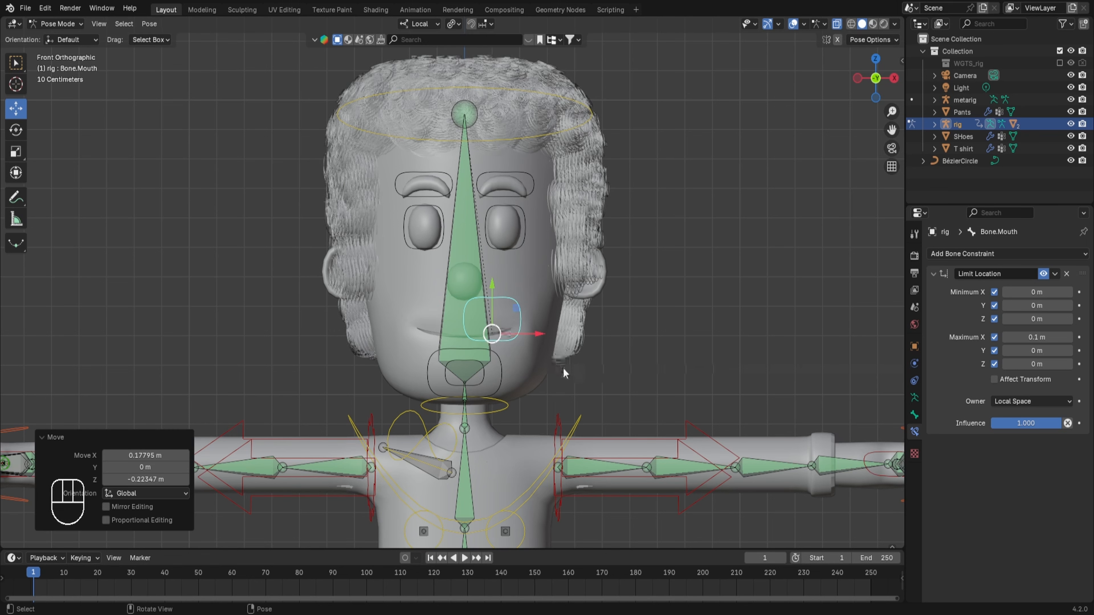
Step: Set the Maximum Y limit of Bone.Mouth to 0.1 m and test the upward movement without keeping the move
left_click(1035, 350)
type("0.1")
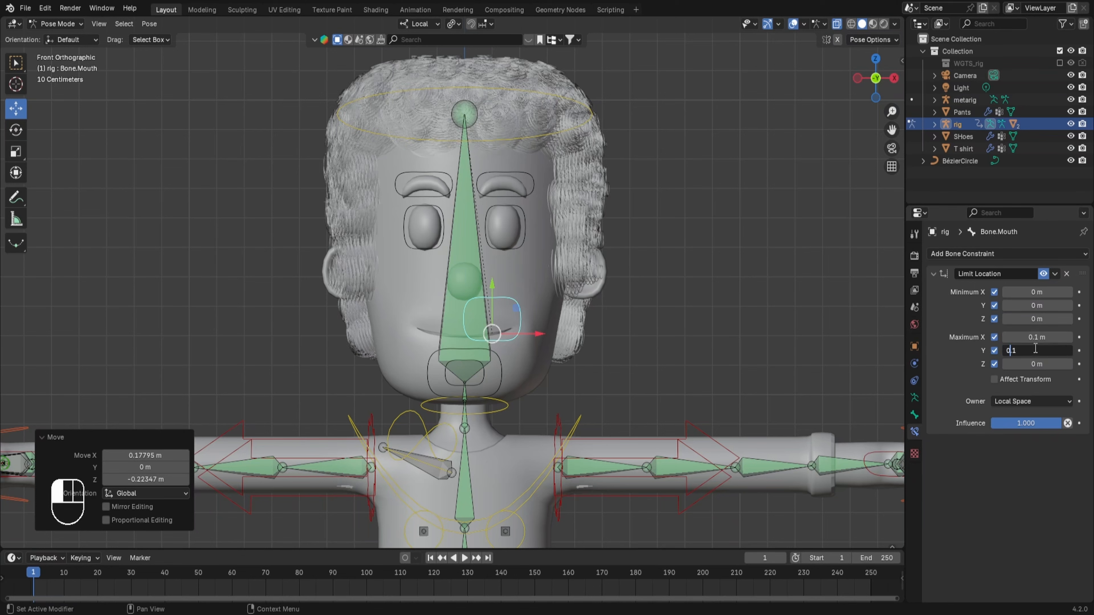
key("Return")
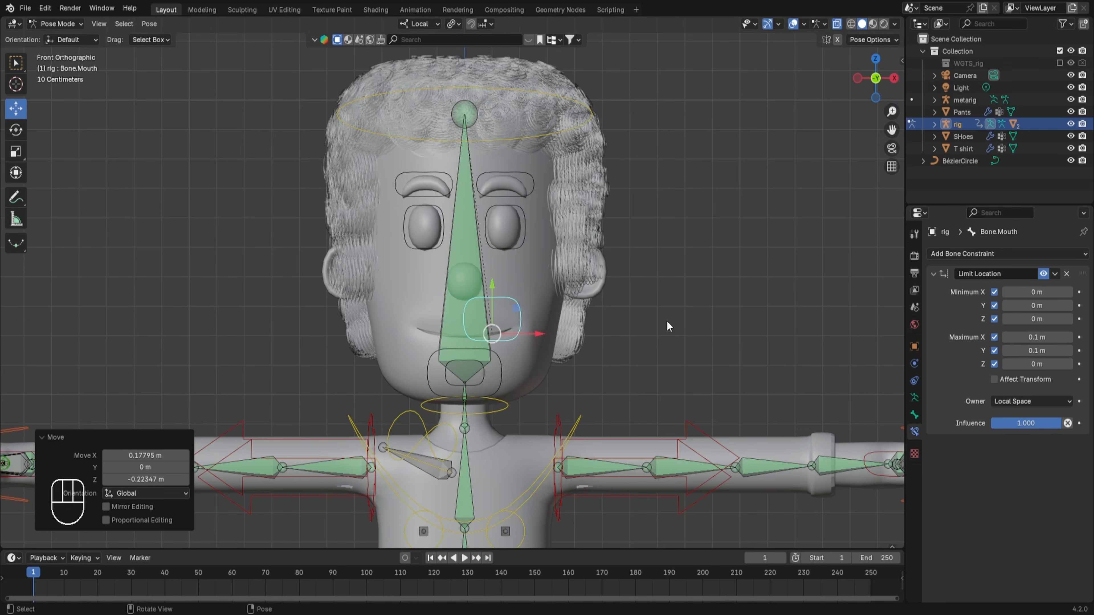
key("g")
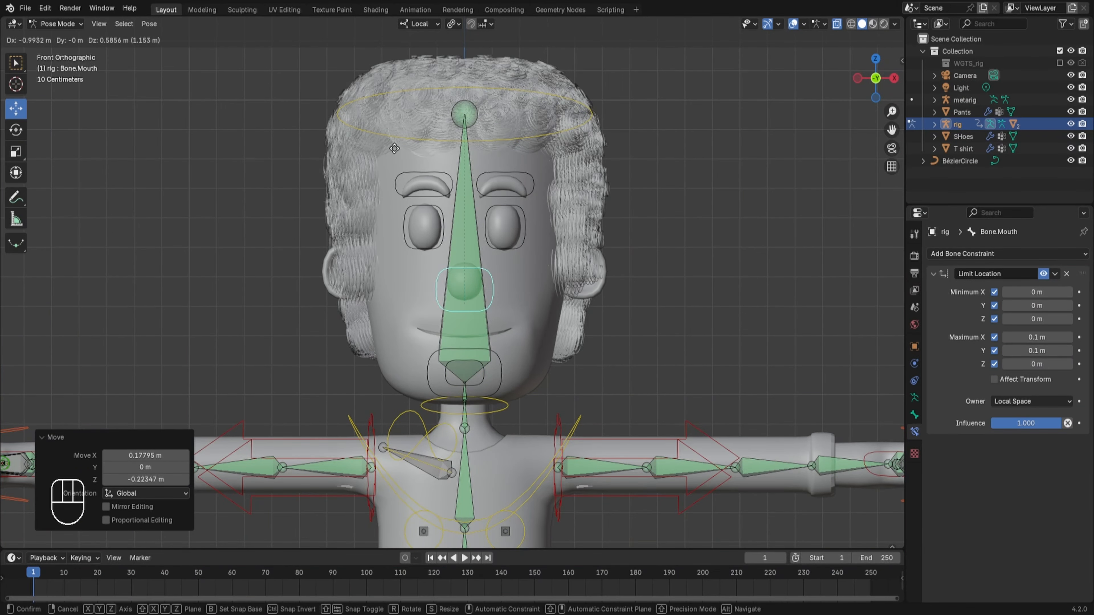
right_click(792, 388)
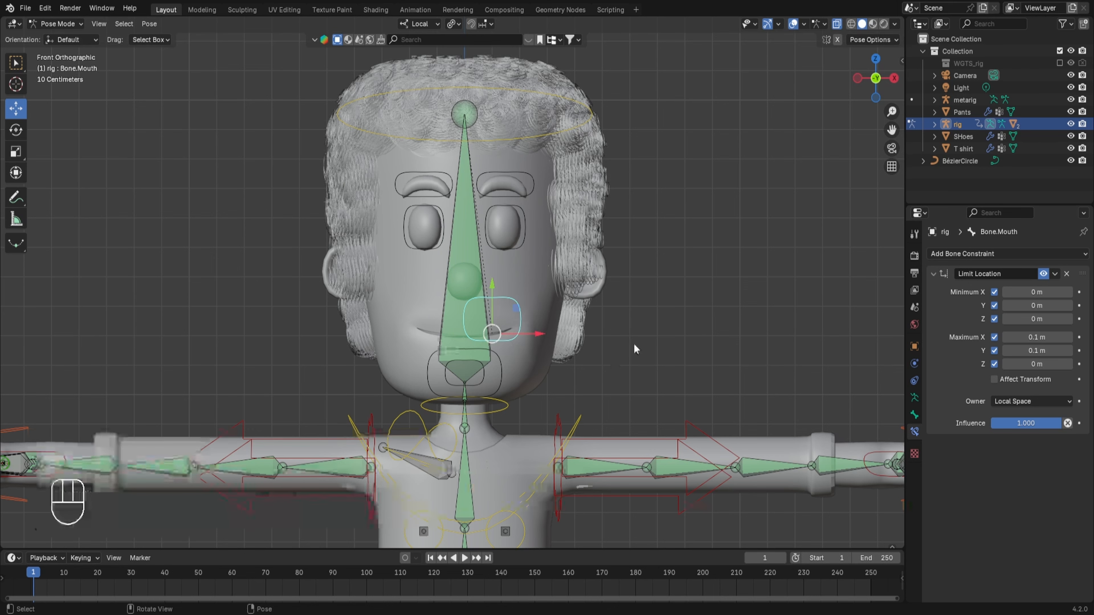
Step: Set the Minimum X and Y limits of Bone.Mouth to -0.1 m and move the control around to test its range
mouse_move(1047, 292)
left_mouse_down()
mouse_move(1048, 306)
mouse_move(1048, 291)
left_mouse_up()
type("-0.1")
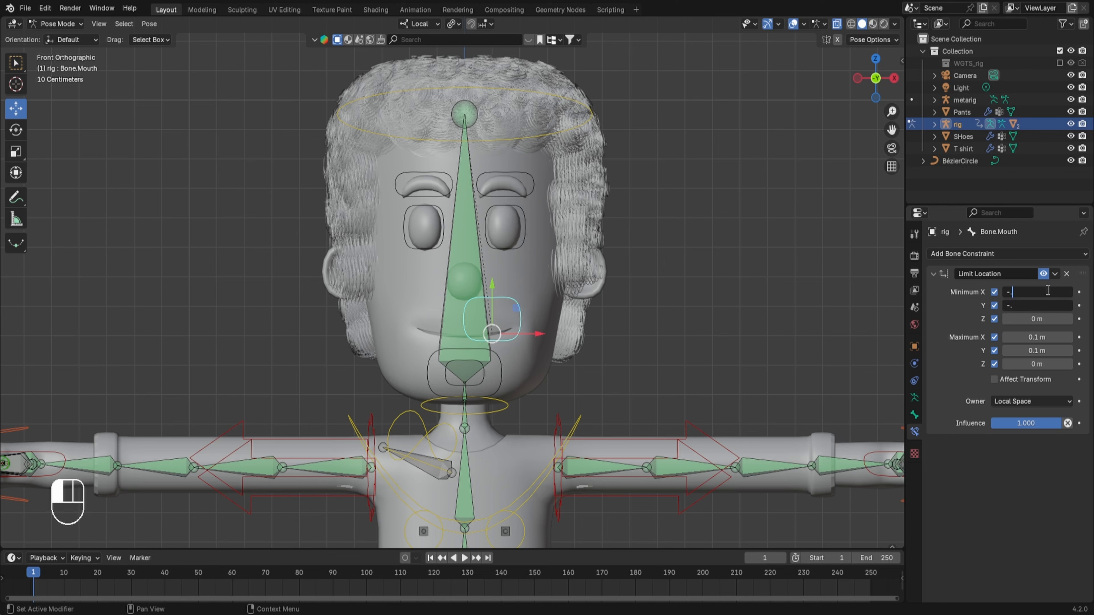
key("Return")
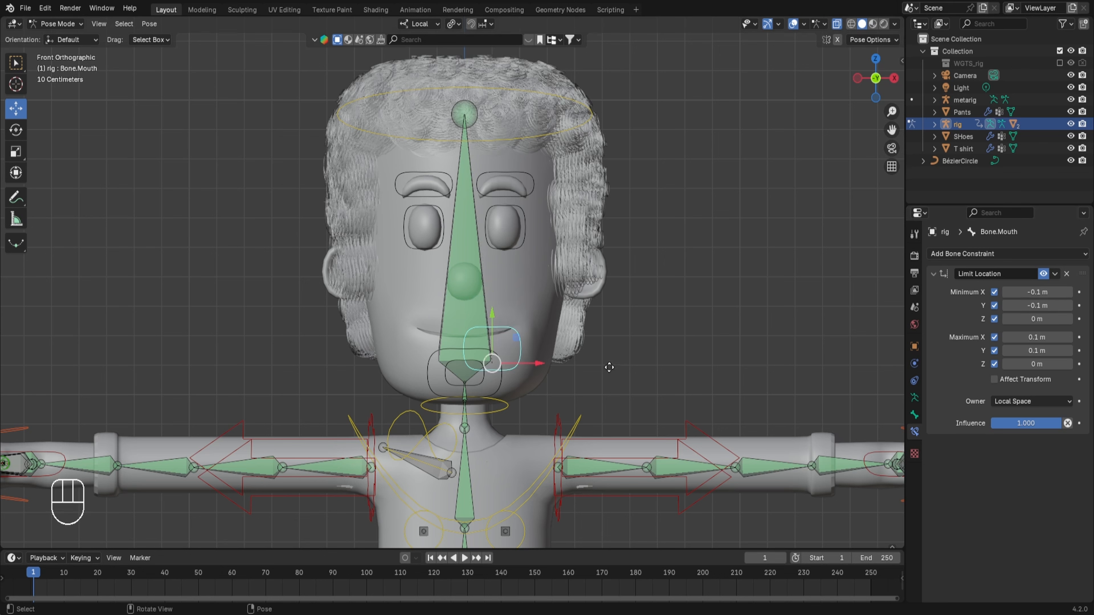
key("g")
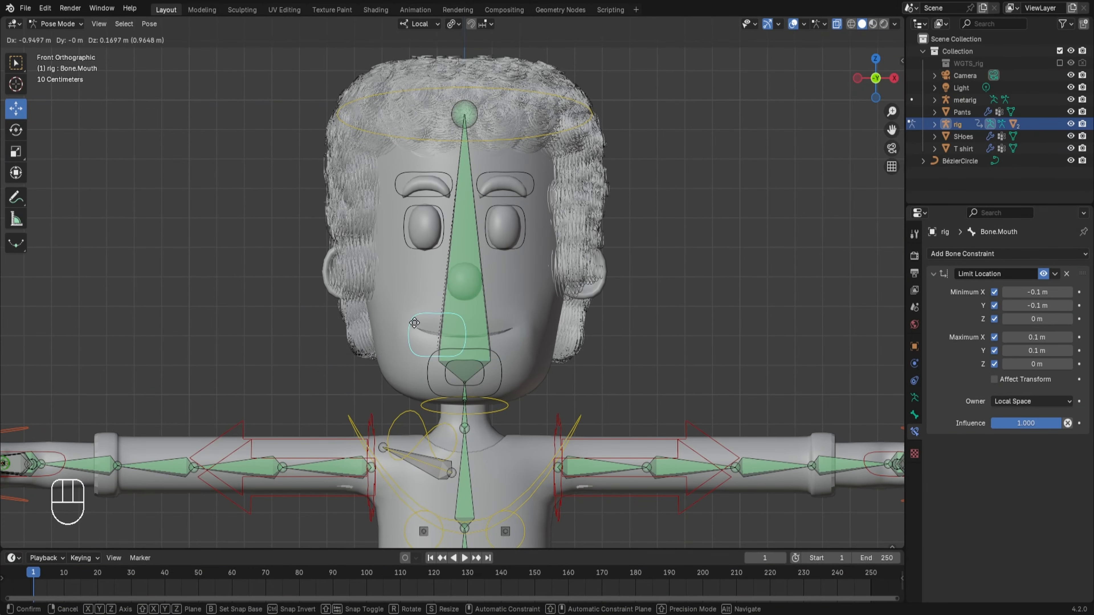
left_click(557, 354)
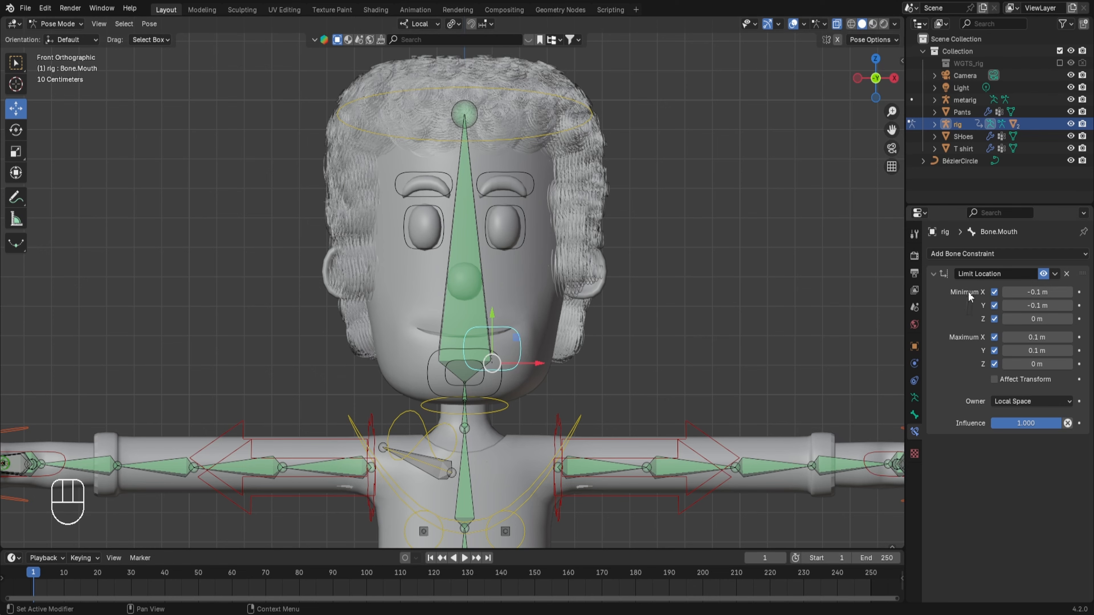
Step: Widen Bone.Mouth's sideways range by setting Minimum X to -0.15 m and Maximum X to 0.15 m
left_click(1036, 291)
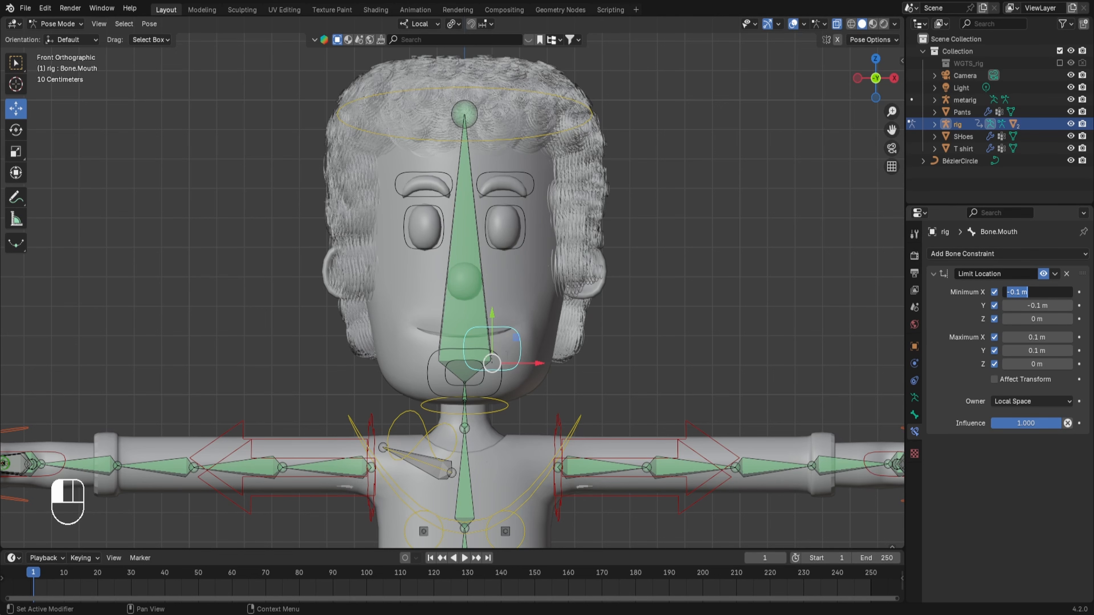
type("-")
type("0.05")
key("Return")
left_click(1035, 337)
type("0.15")
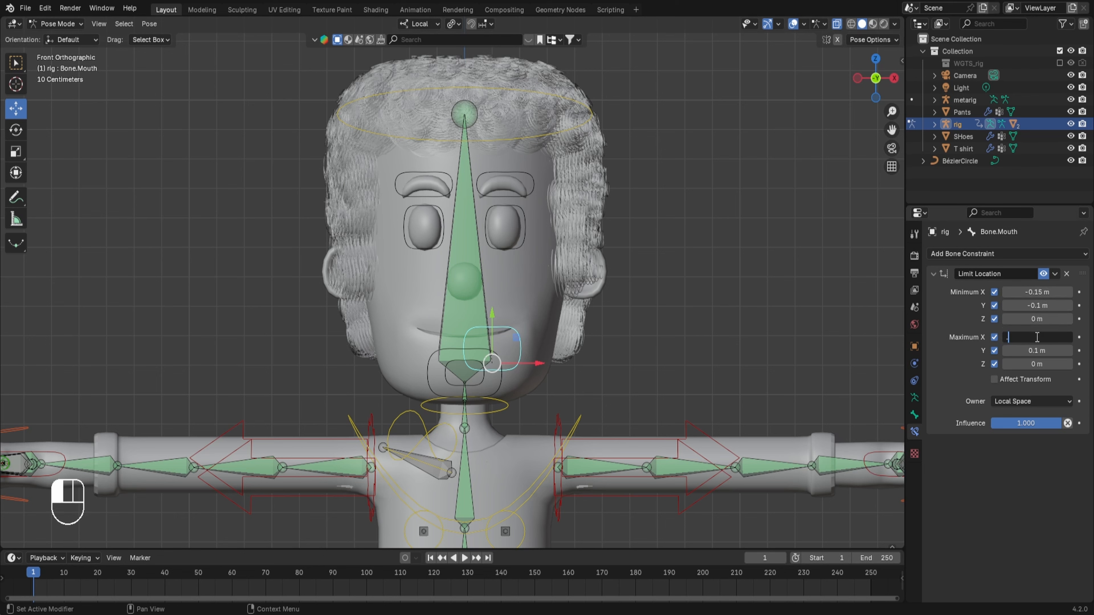
key("Return")
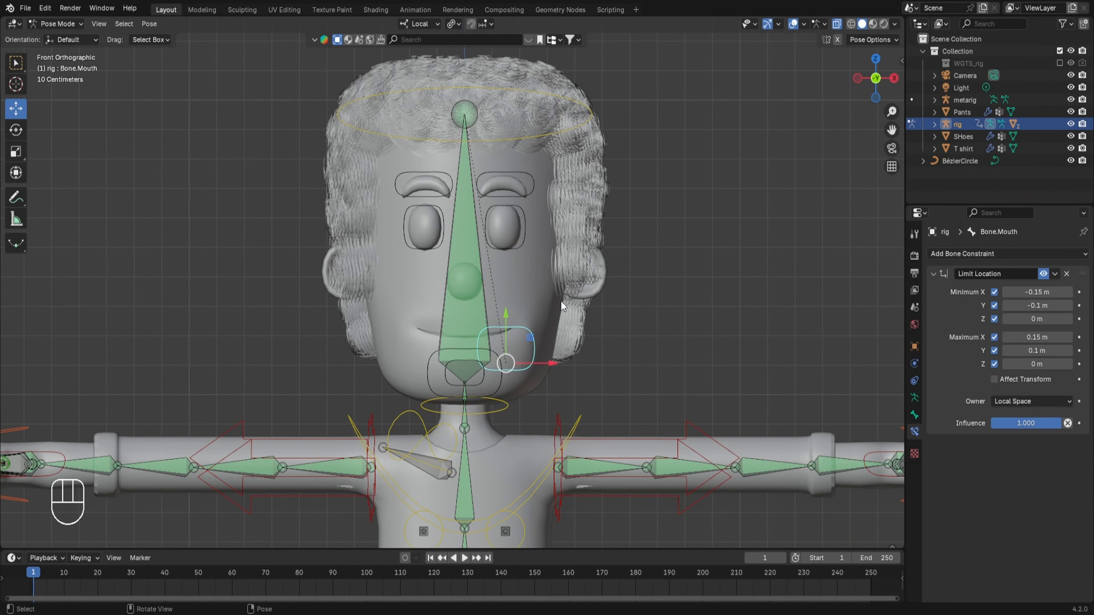
Step: Clear all pose transforms of Bone.Mouth to return the control to its rest position
left_click(150, 24)
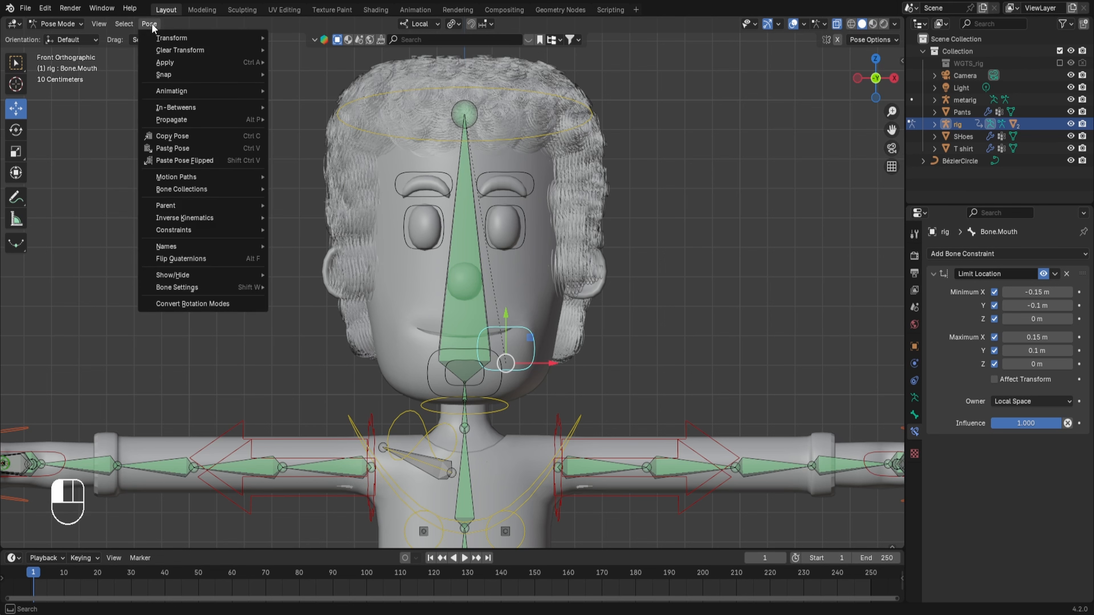
mouse_move(160, 48)
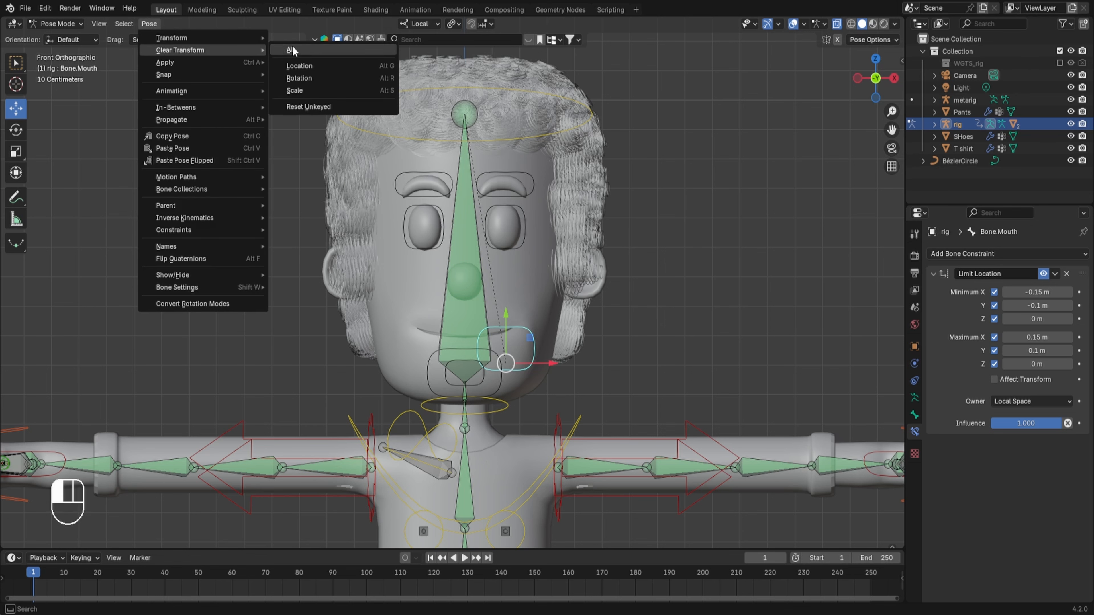
left_click(317, 45)
Step: Add a Limit Location constraint to Bone.Mouth.Open and set its owner space to Local Space
left_click(493, 358)
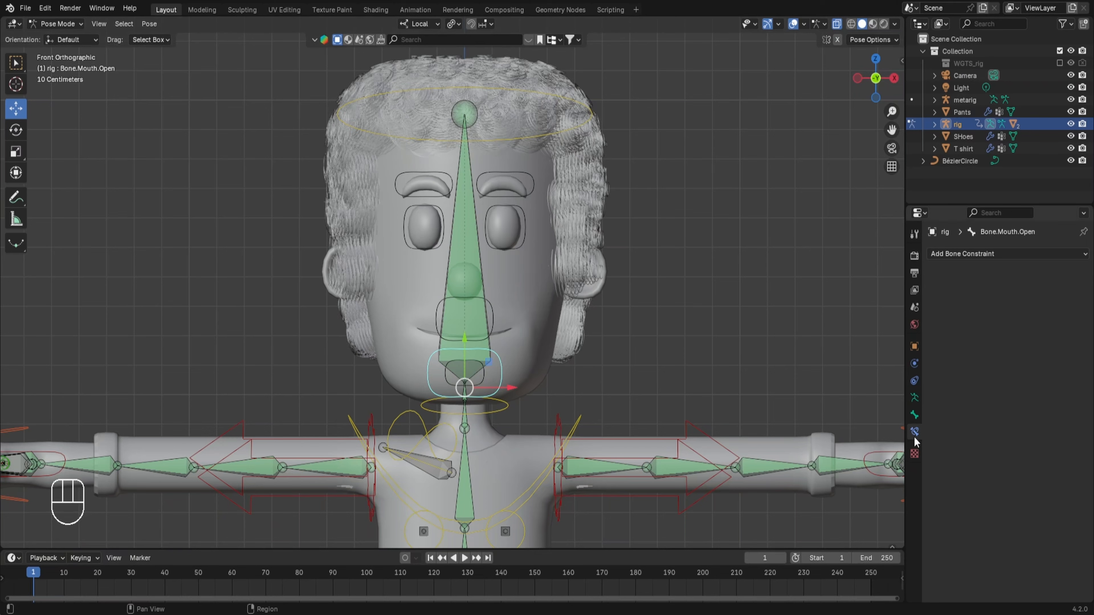
left_click(1012, 257)
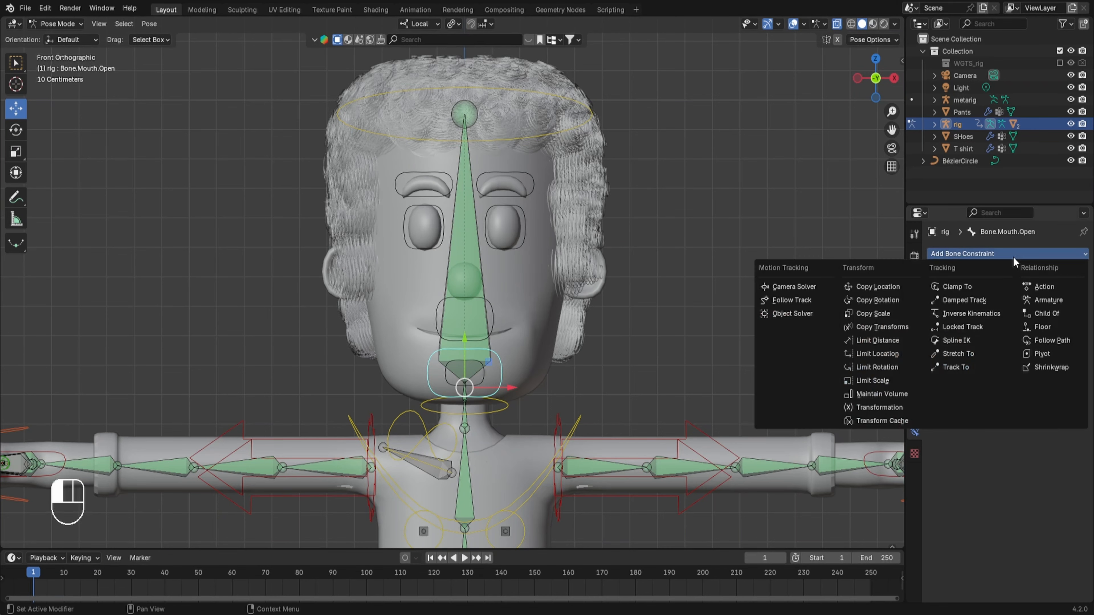
left_click(874, 354)
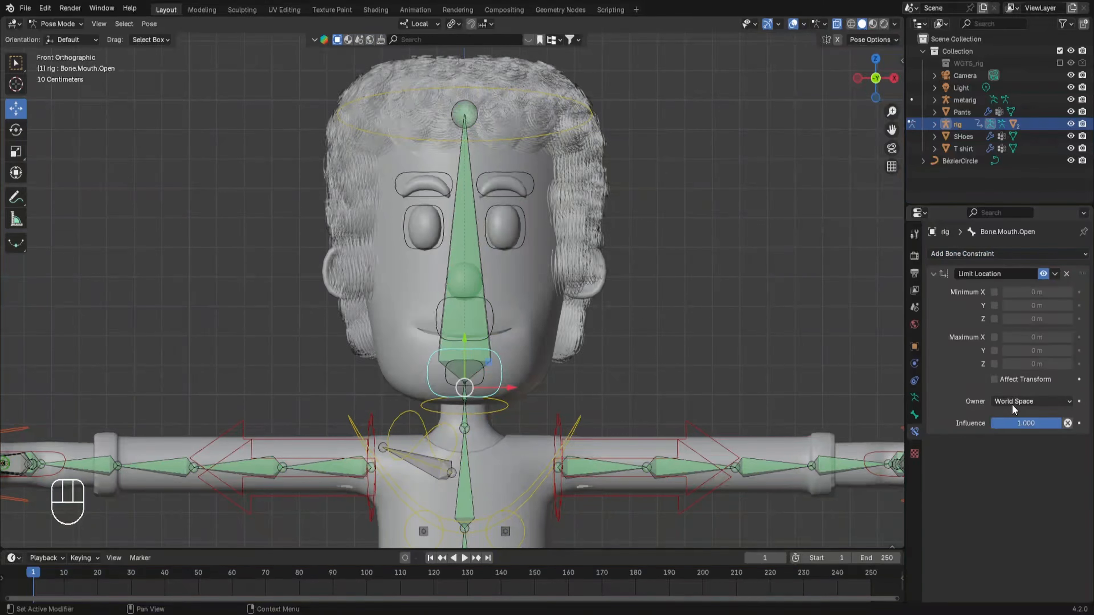
left_click(1012, 405)
left_click(1011, 473)
Step: Enable all minimum and maximum X, Y and Z limits plus Affect Transform on Bone.Mouth.Open, and select Bone.Mouth
left_click_drag(993, 292, 995, 363)
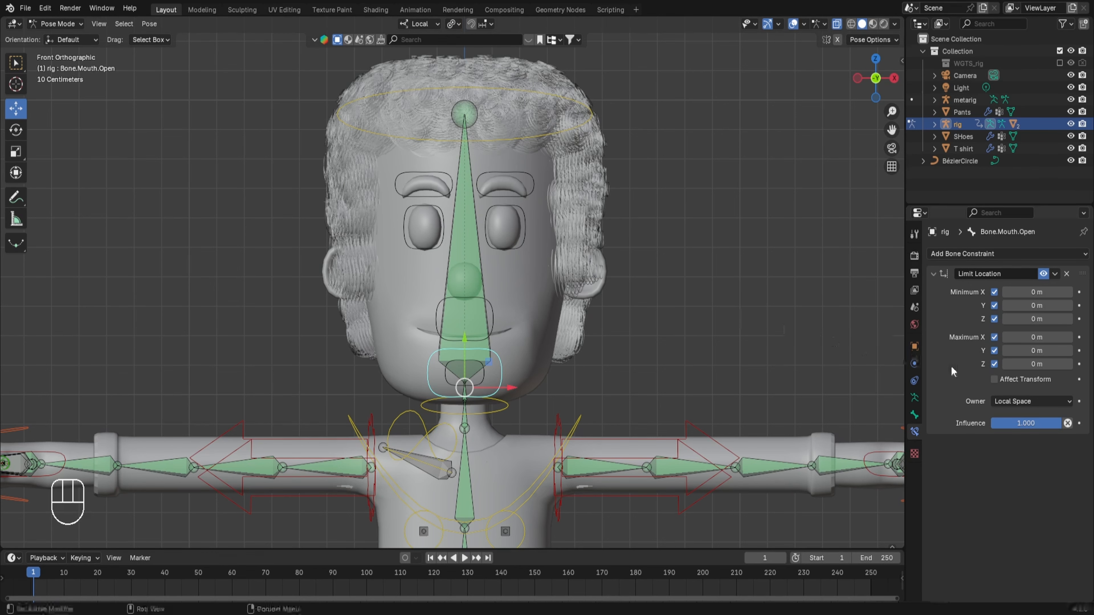
left_click(1003, 380)
left_click(491, 305)
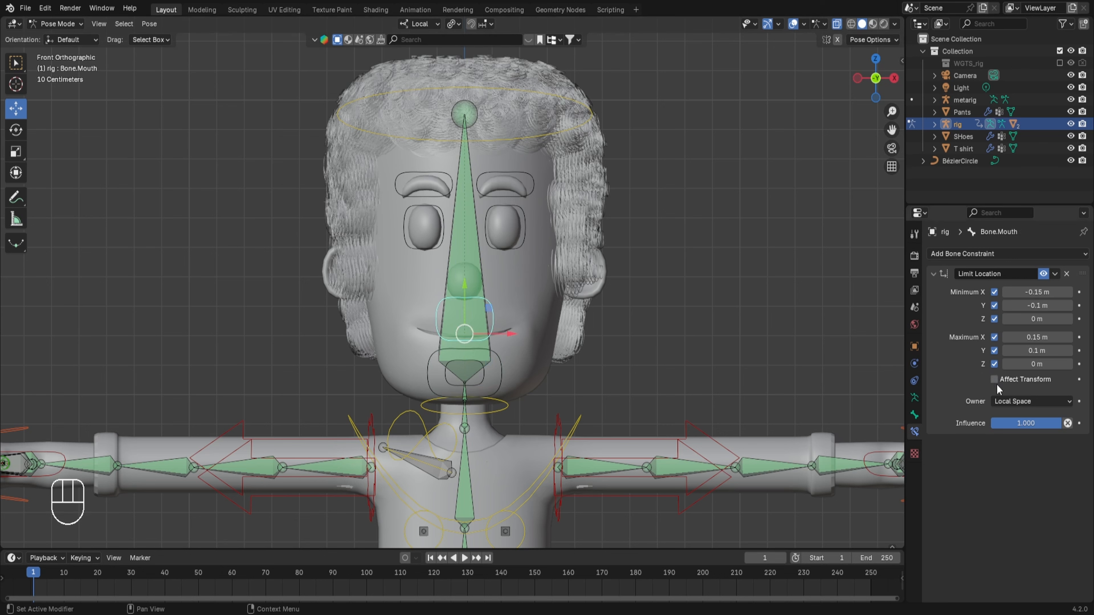
Step: Set the Minimum Y limit of Bone.Mouth.Open to -0.1 m and test the downward movement without keeping the move
left_click(501, 364)
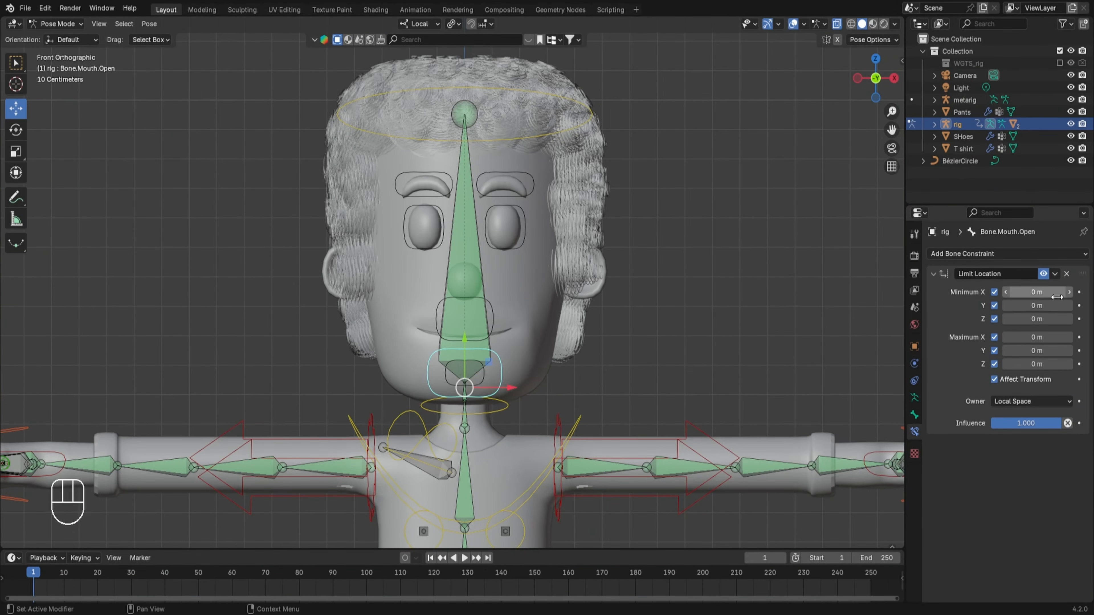
left_click(1044, 306)
type("-0.1")
key("Return")
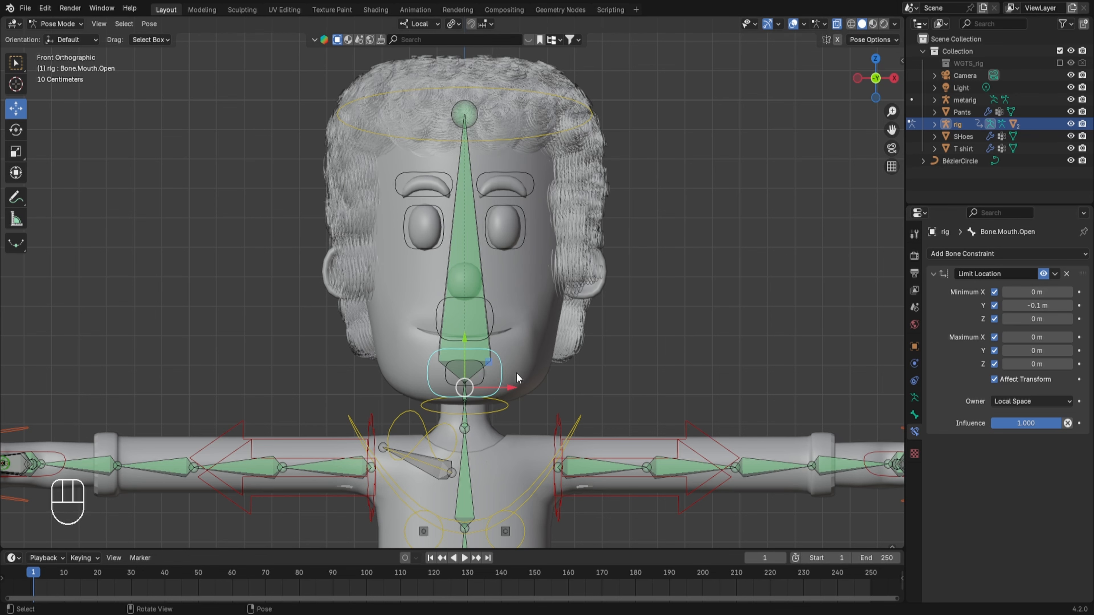
key("g")
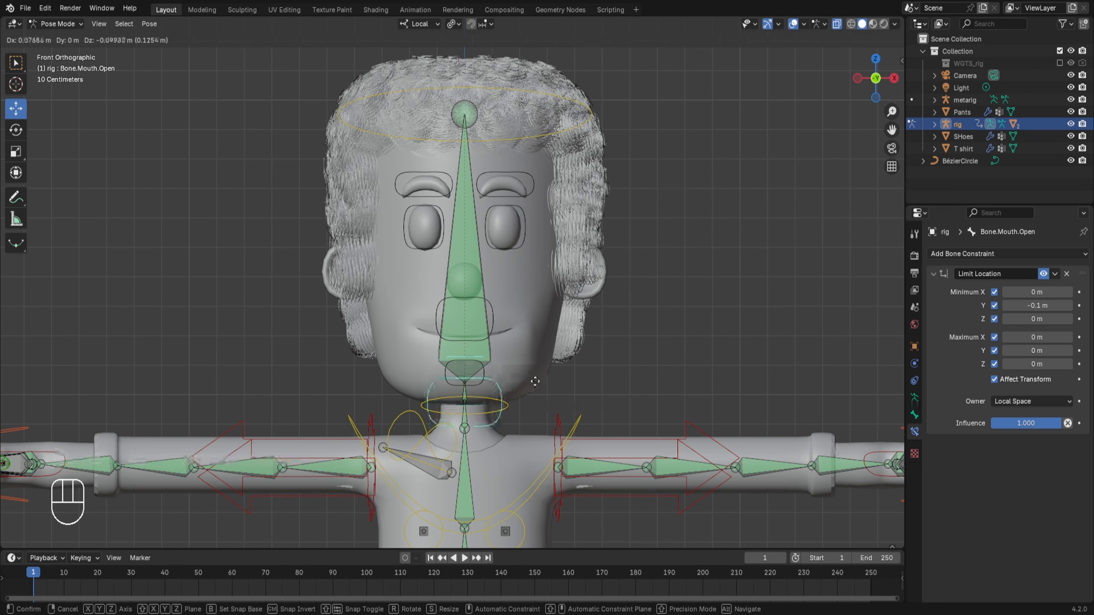
right_click(532, 375)
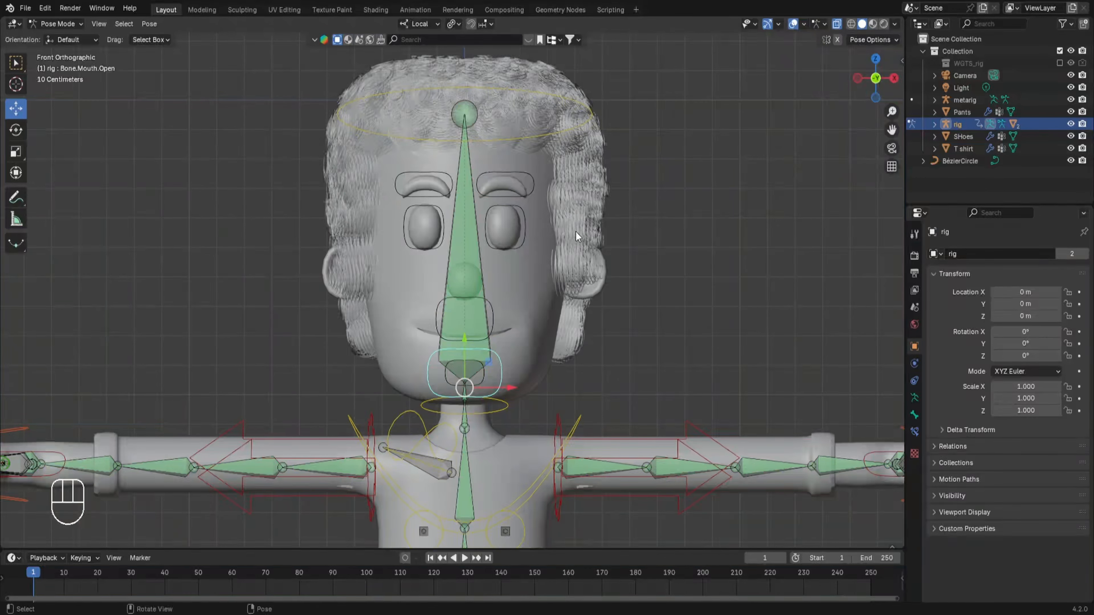
Step: Switch to Object Mode and hide the Body mesh's hair particle system in the viewport
key("ctrl+Tab")
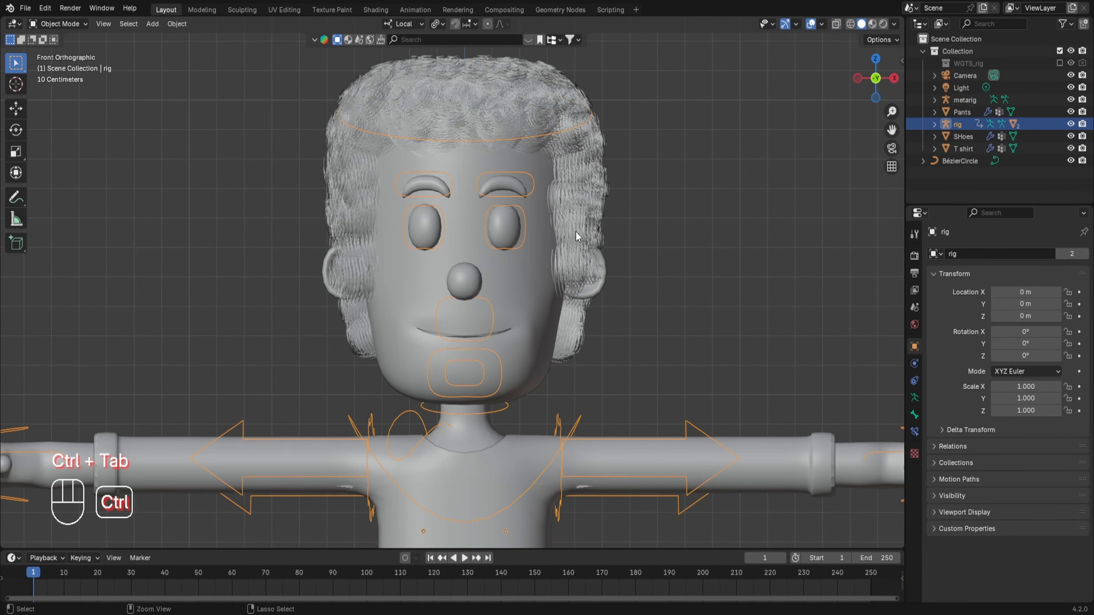
left_click(544, 269)
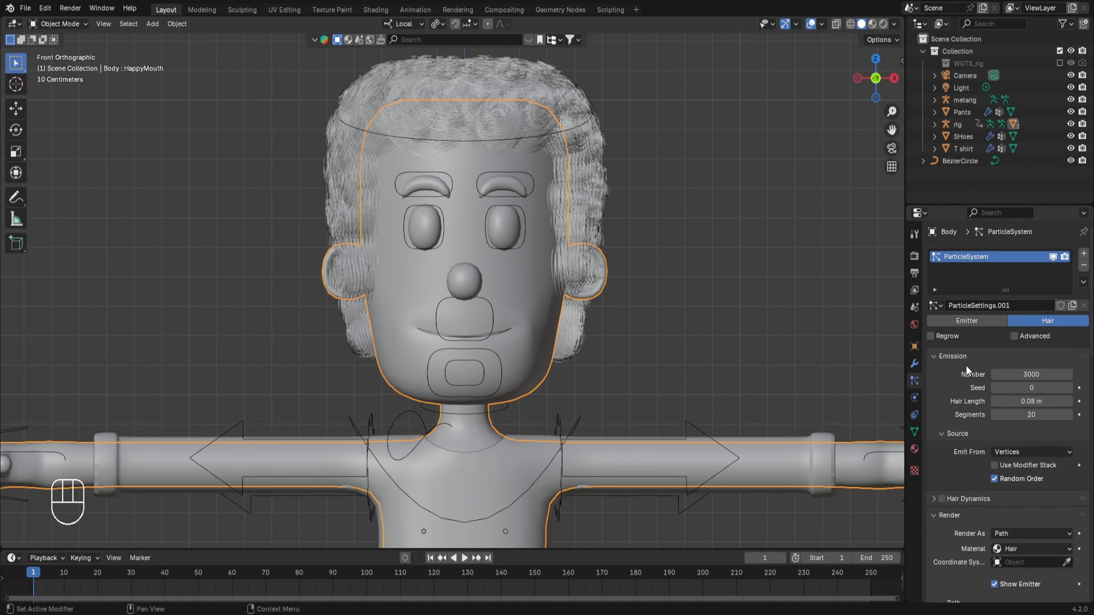
left_click(1051, 258)
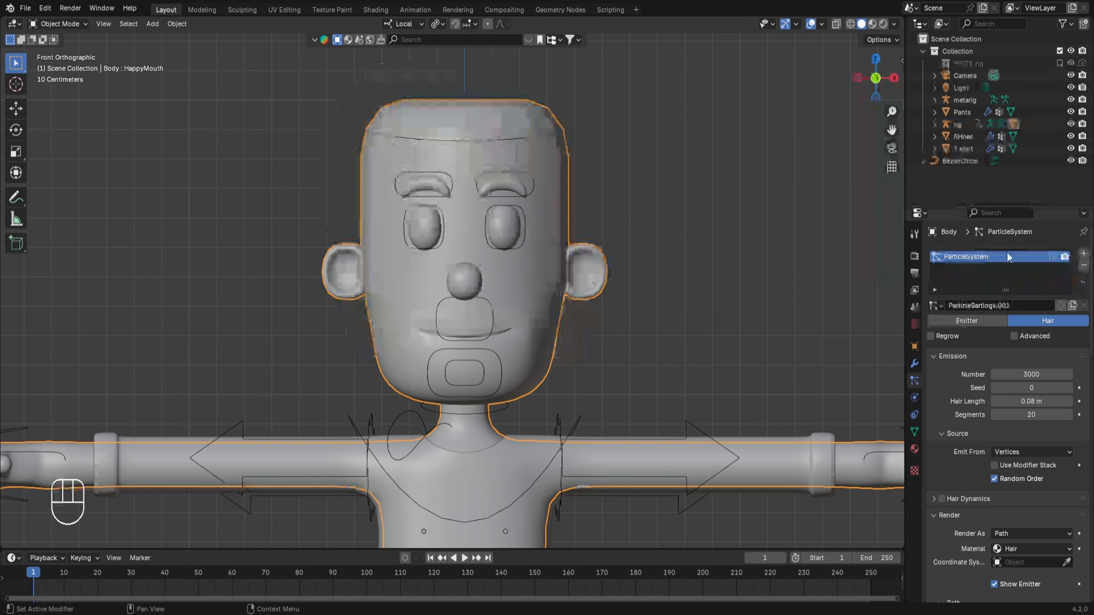
Step: Return the rig to Pose Mode and test the downward movement of Bone.Mouth.Open without keeping the move
left_click(578, 125)
key("ctrl+Tab")
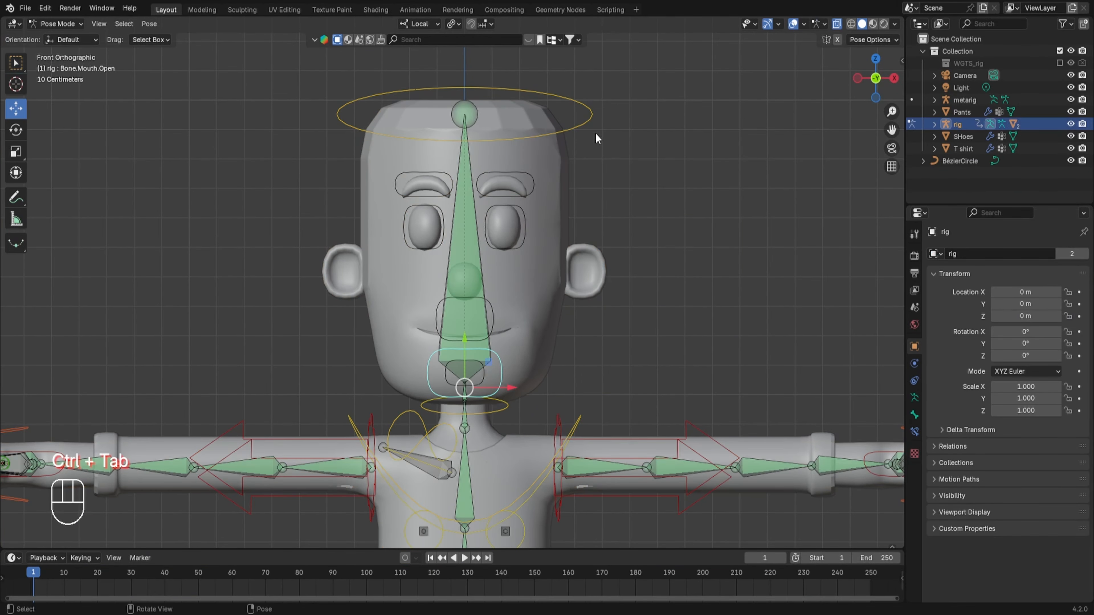
key("g")
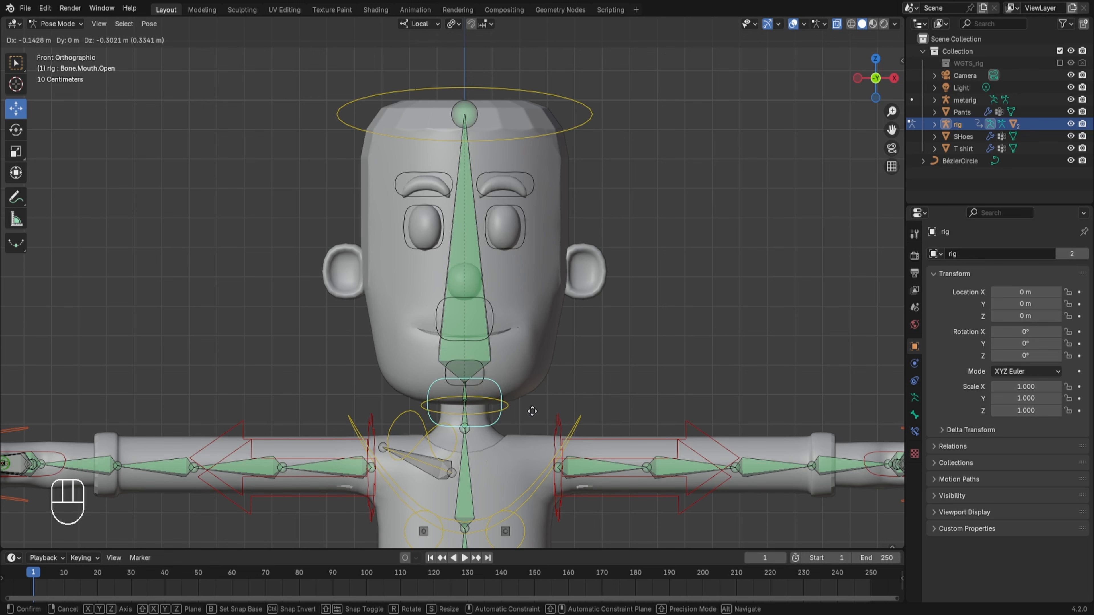
right_click(515, 388)
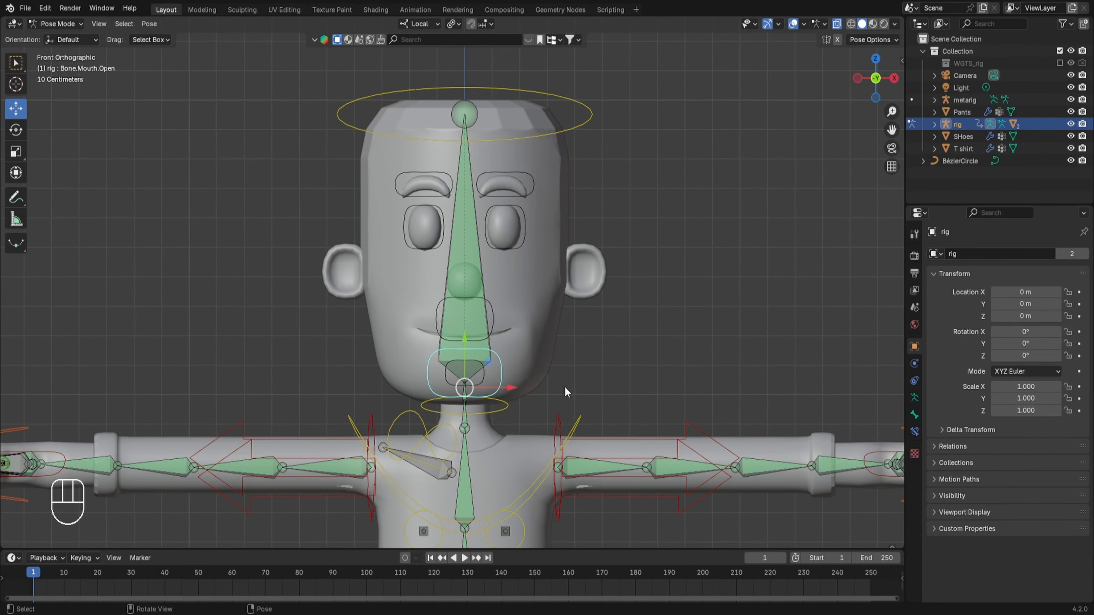
Step: Copy the Limit Location constraint from Bone.Mouth.Open to Bone.Teeth.Open
left_click(481, 378)
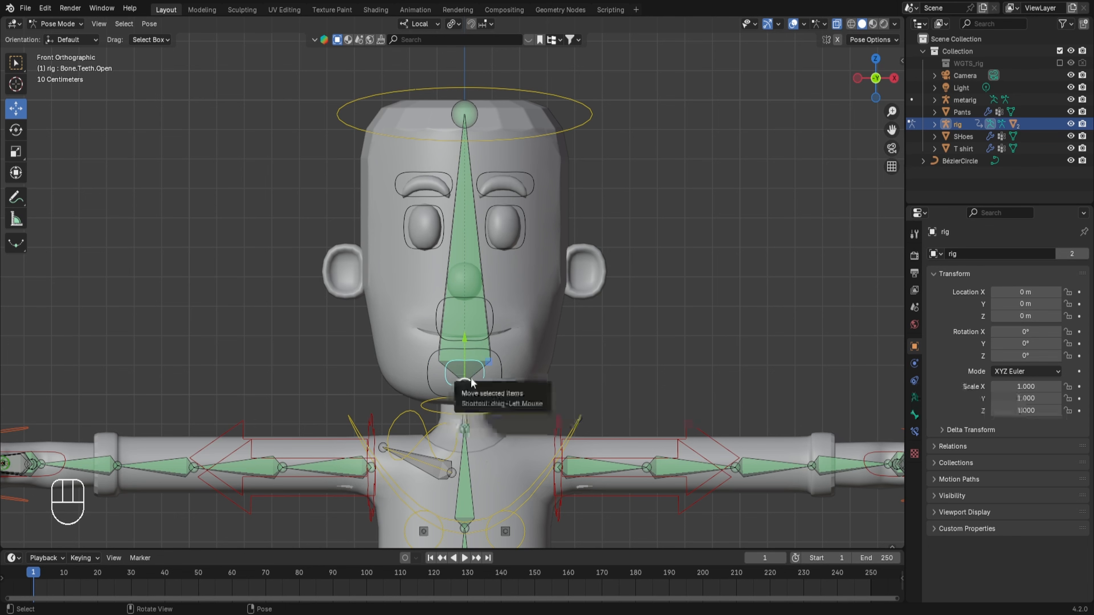
left_click(499, 373)
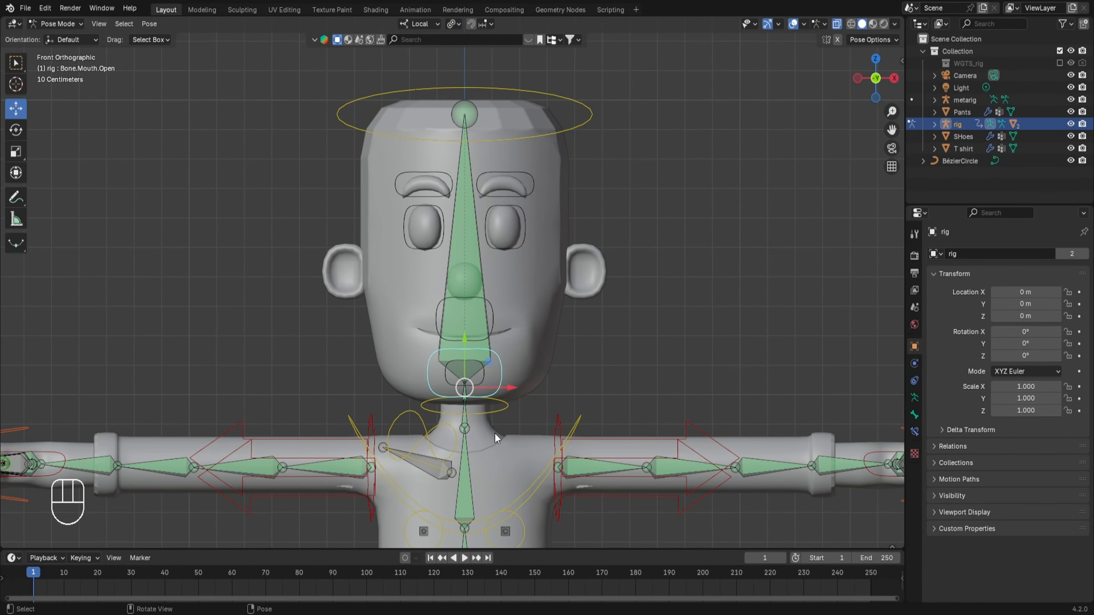
left_click(471, 367)
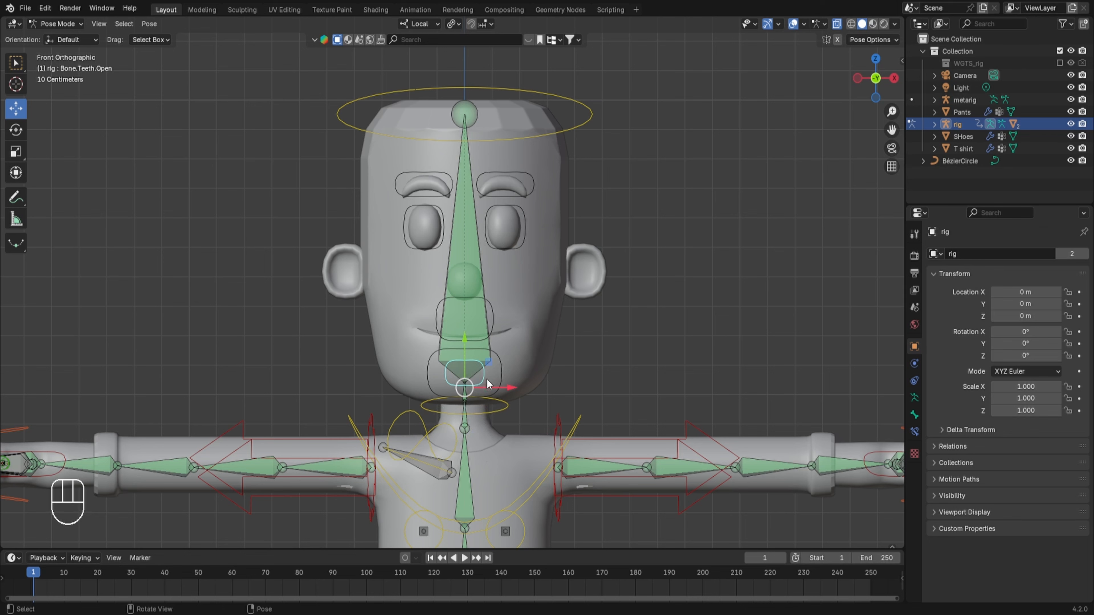
left_click(500, 375, "shift")
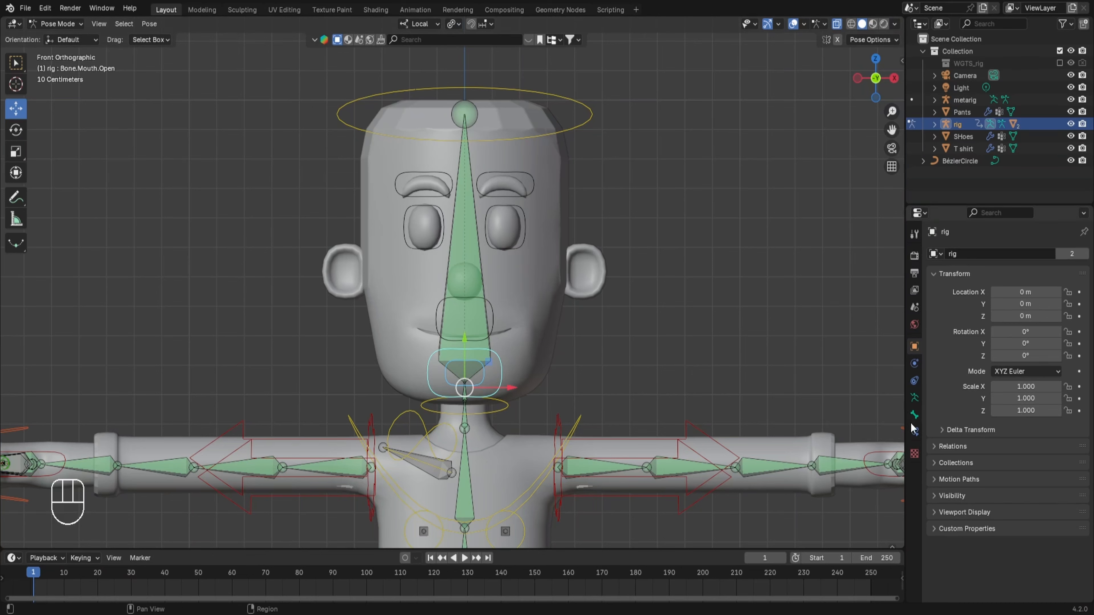
left_click(916, 431)
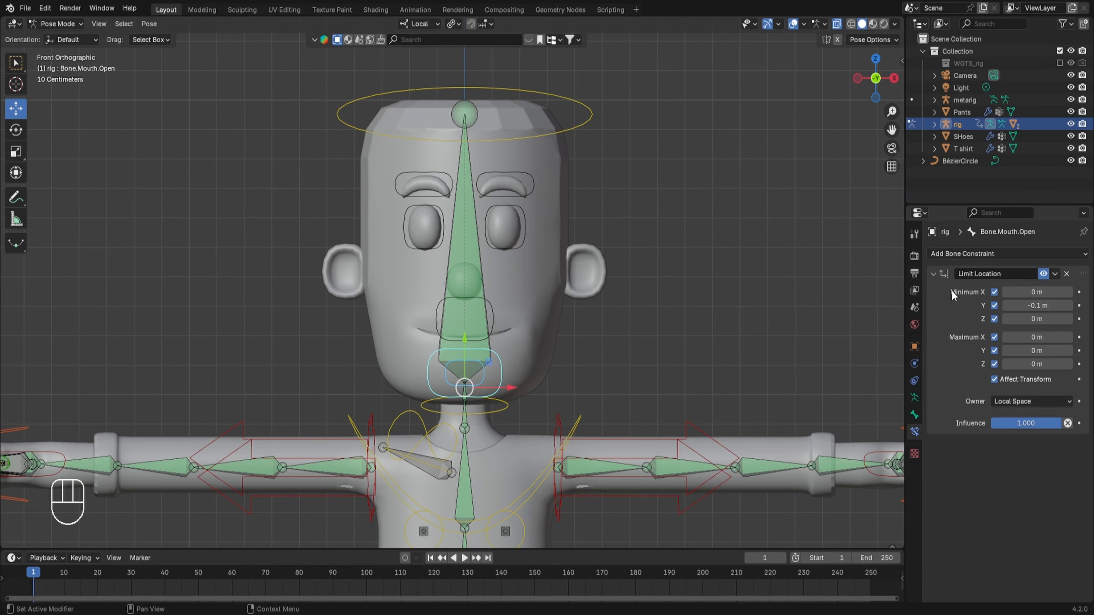
left_click(1056, 274)
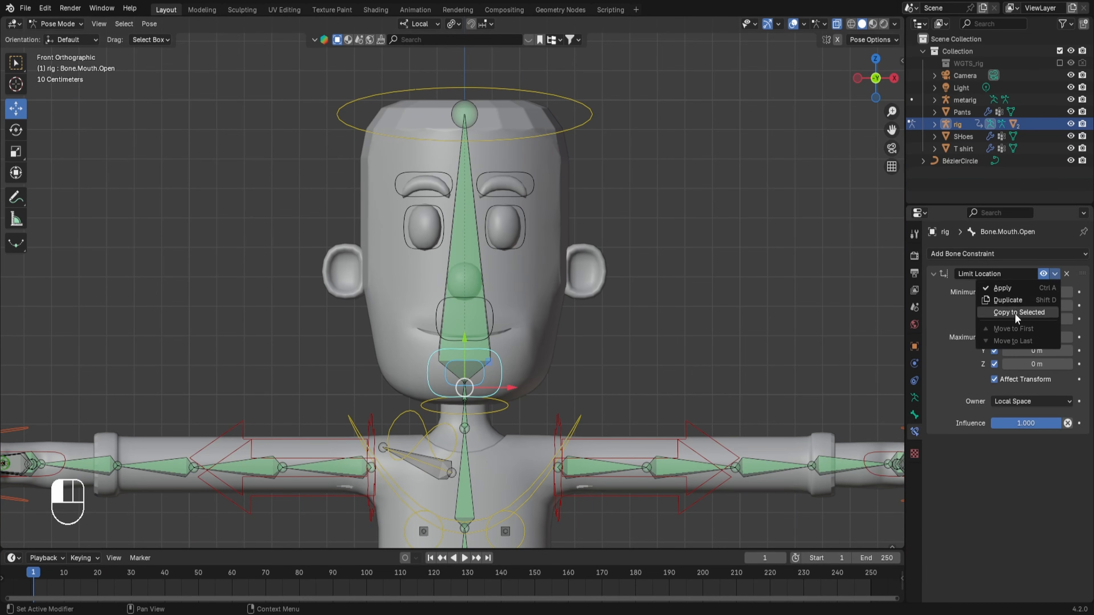
left_click(1003, 312)
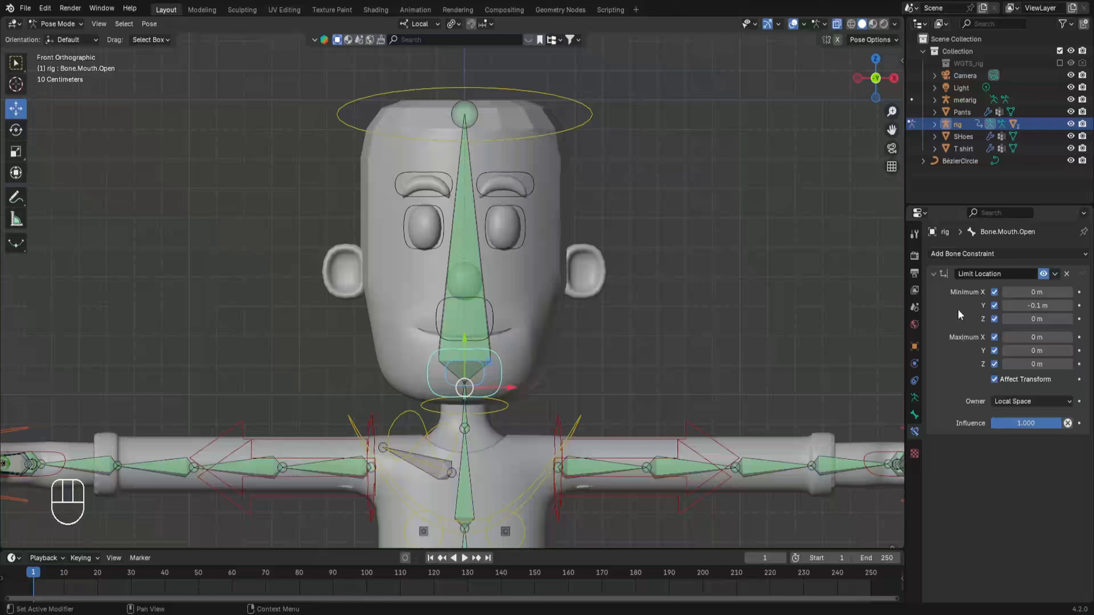
Step: Test the limited movement of Bone.Teeth.Open on its own without keeping the move
left_click(671, 275)
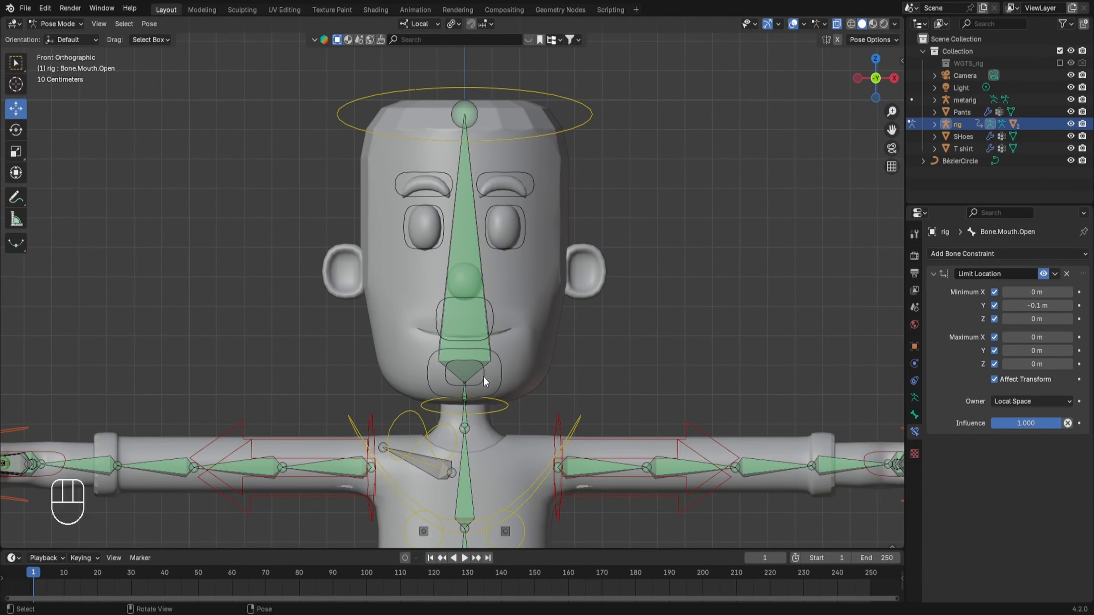
left_click(475, 381)
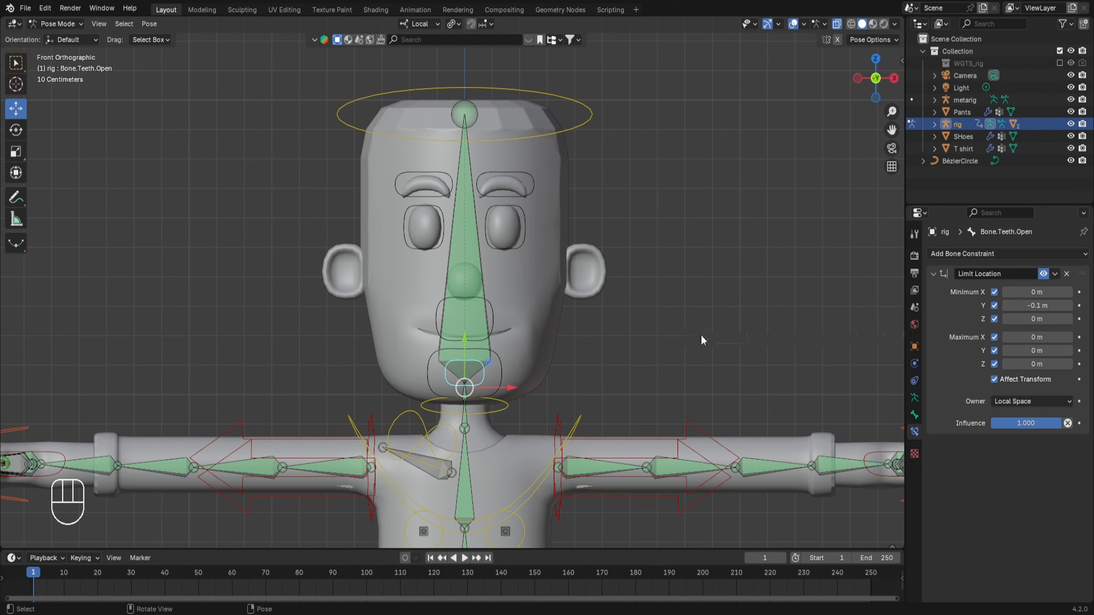
key("g")
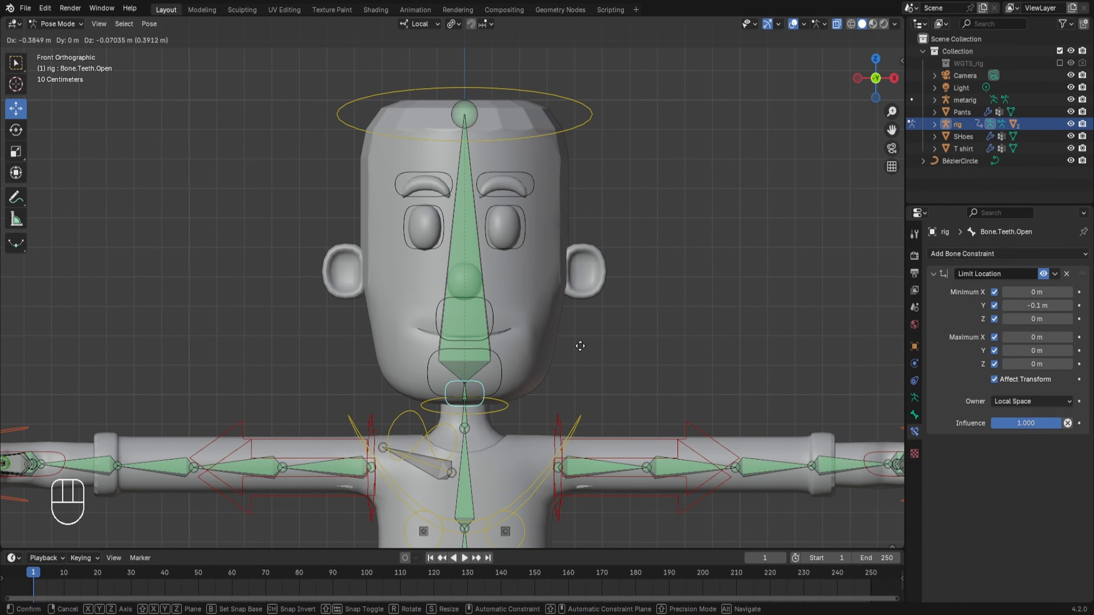
right_click(605, 287)
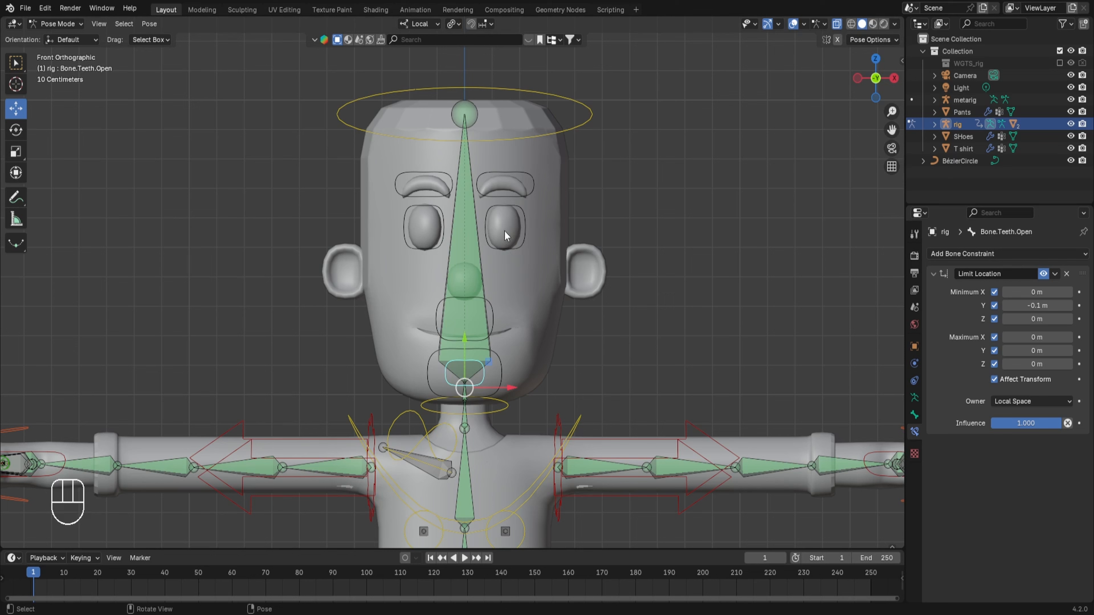
Step: Test scaling and rotating Bone.Mouth and rotating Bone.Mouth.Open without keeping any of the transforms
left_click(492, 312)
key("s")
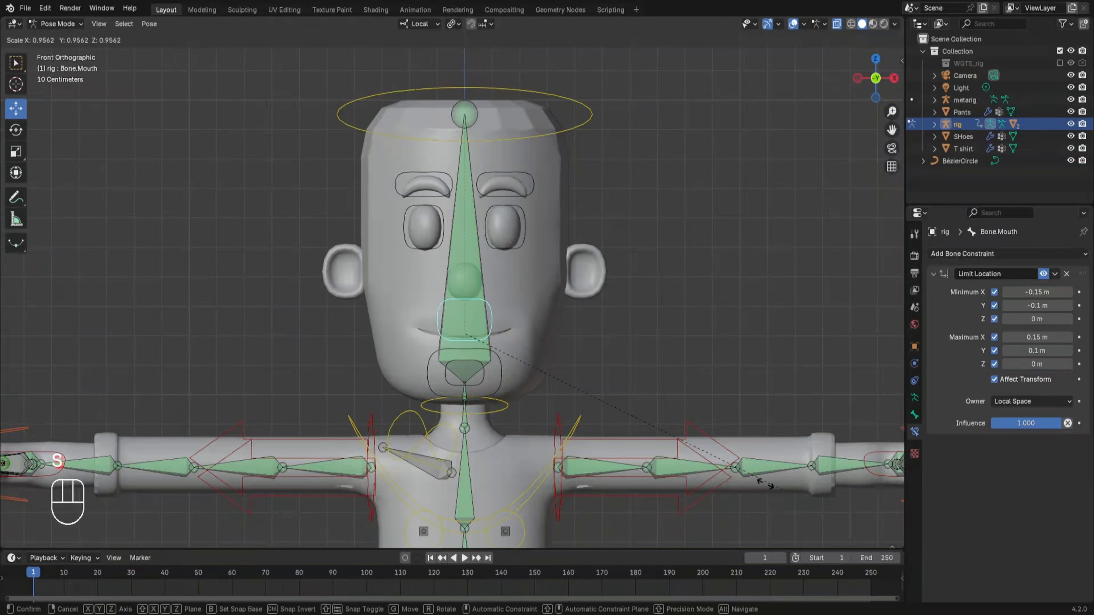
right_click(738, 279)
key("r")
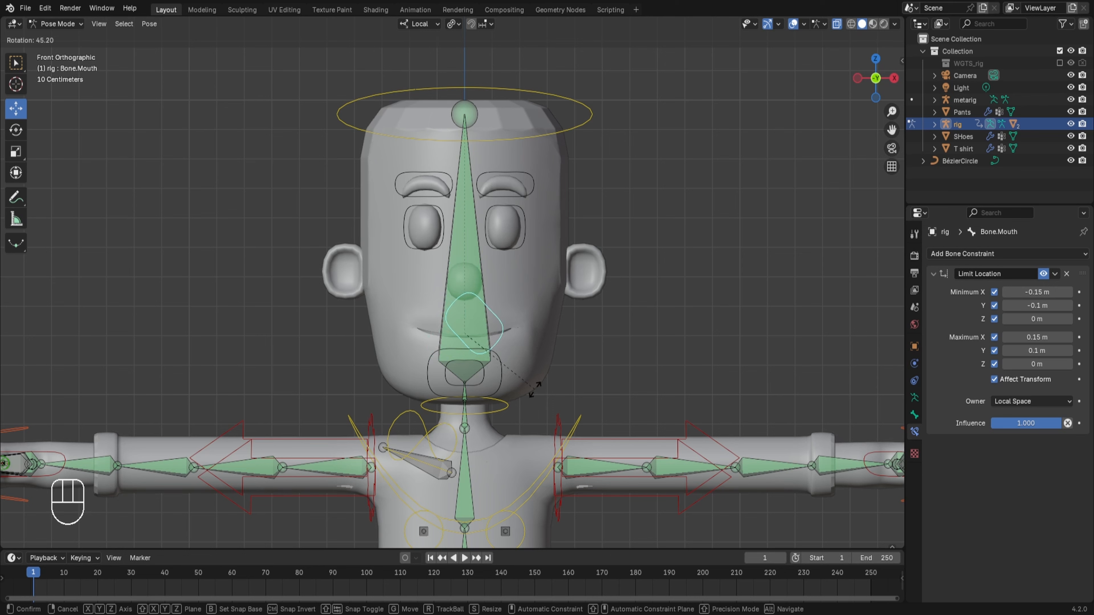
right_click(511, 361)
left_click(501, 358)
key("r")
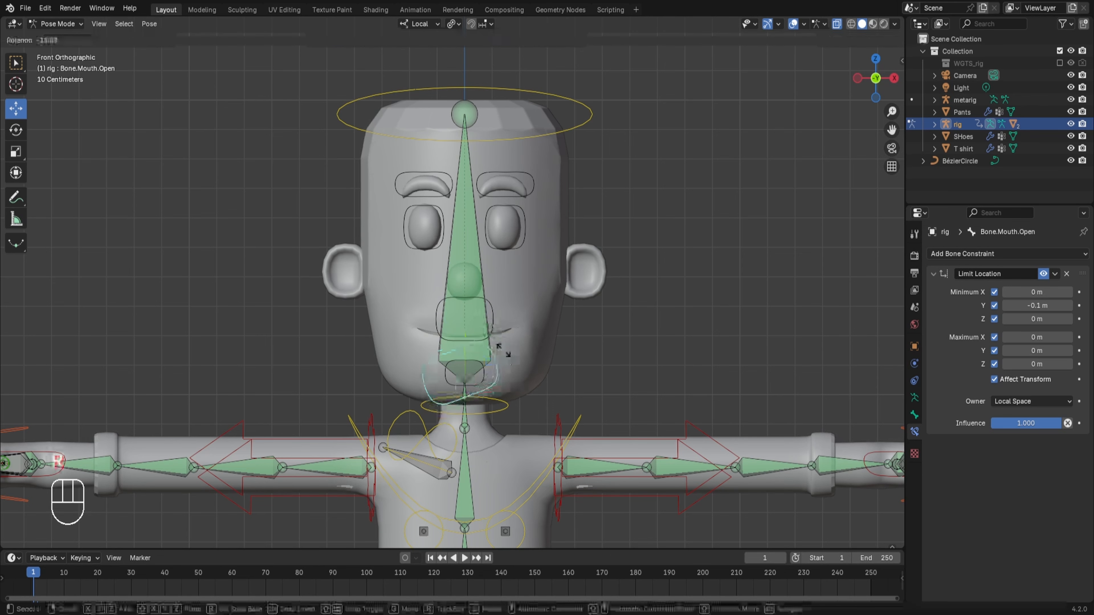
right_click(577, 409)
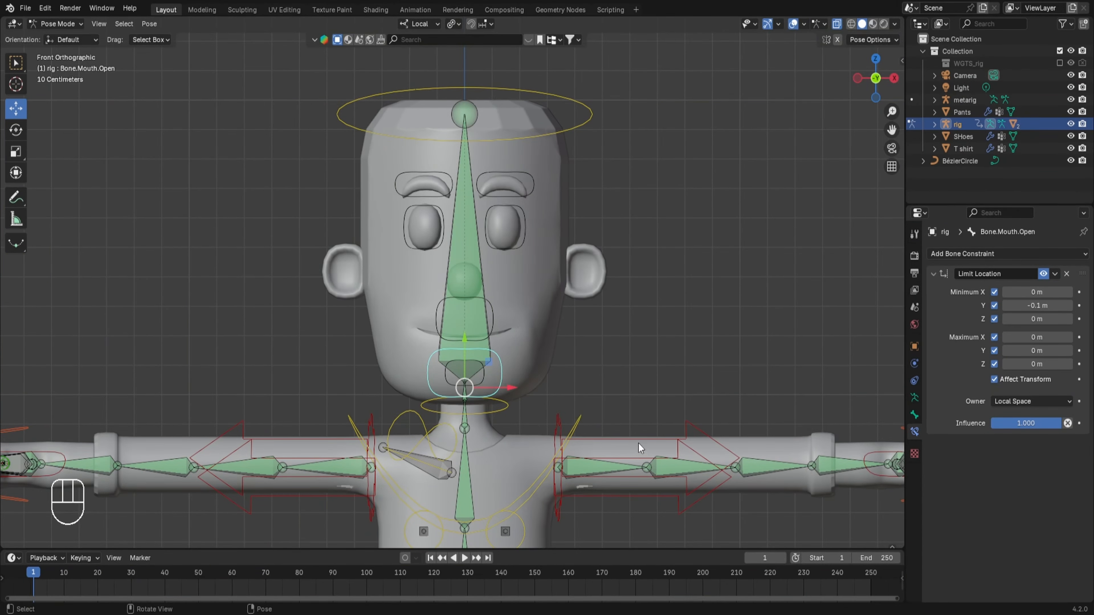
key("r")
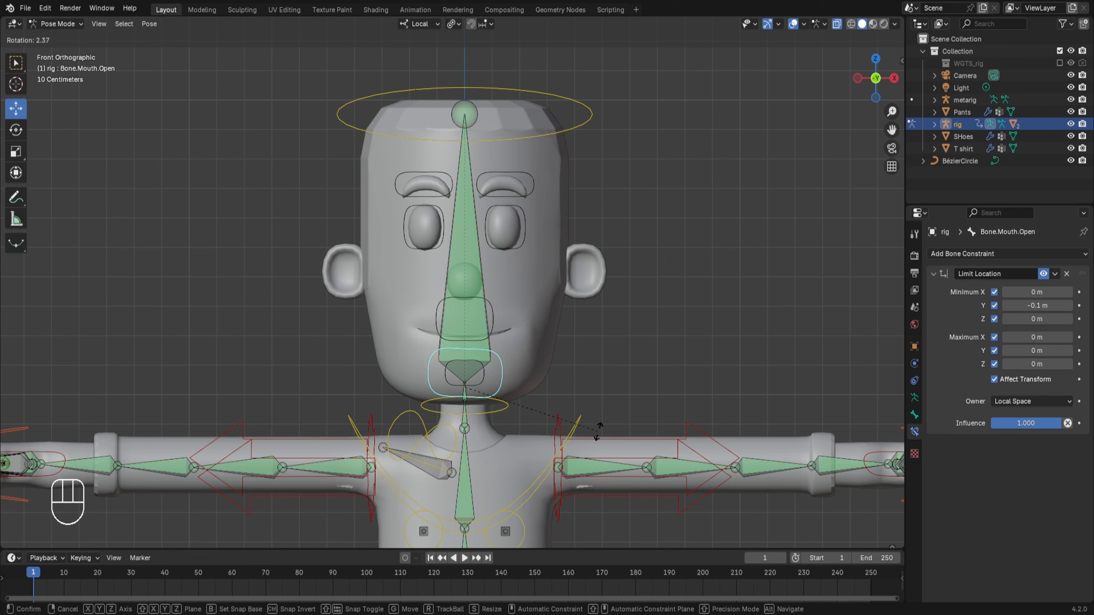
right_click(597, 431)
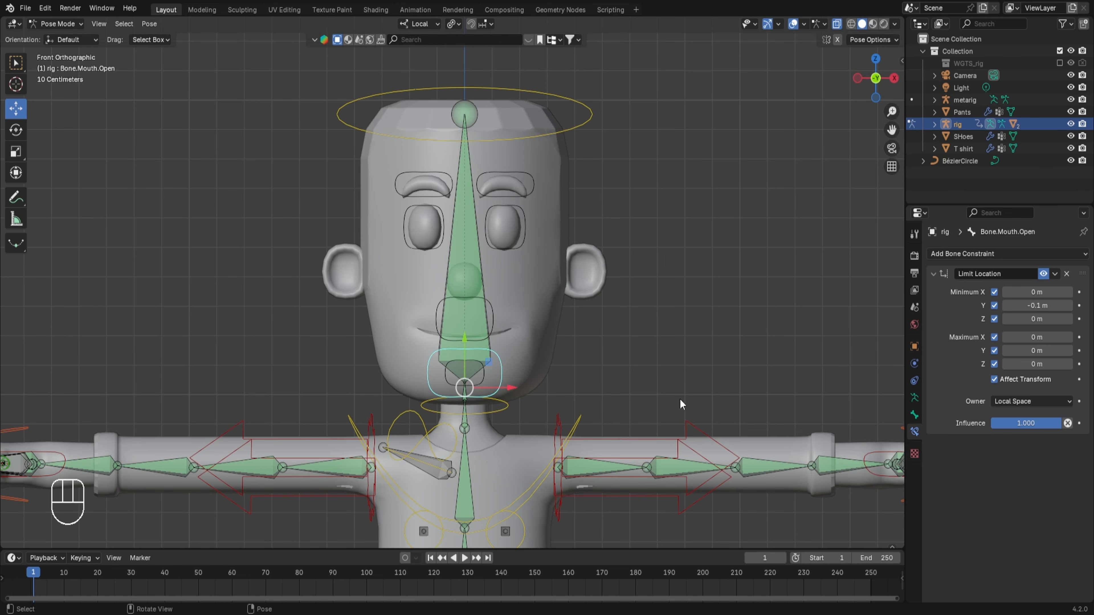
Step: Lock all rotation channels (W, X, Y, Z) and all scale axes of Bone.Mouth
left_click(491, 326)
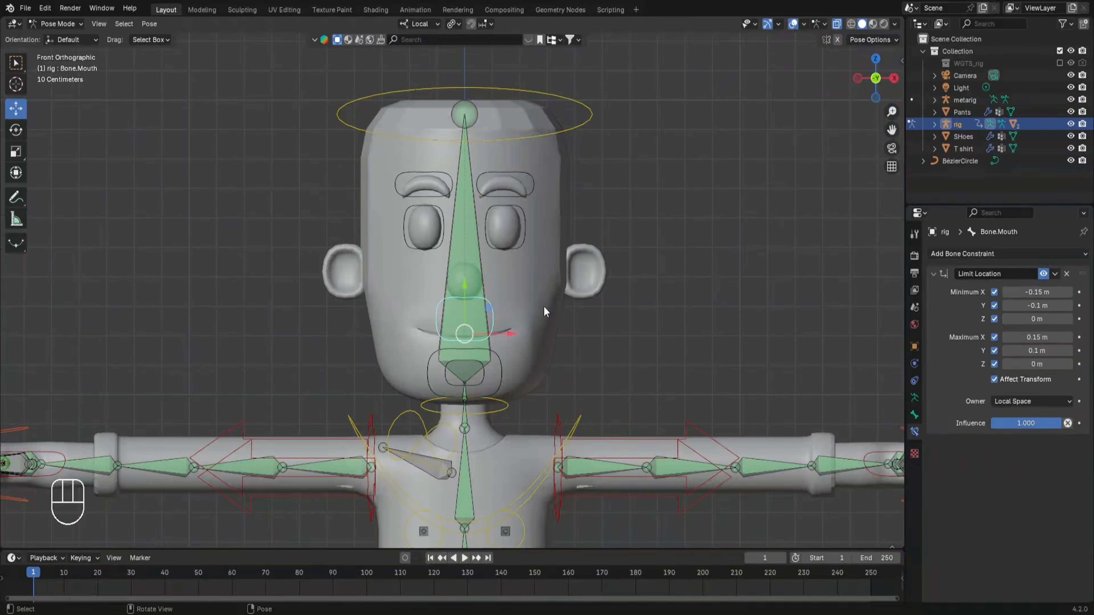
key("n")
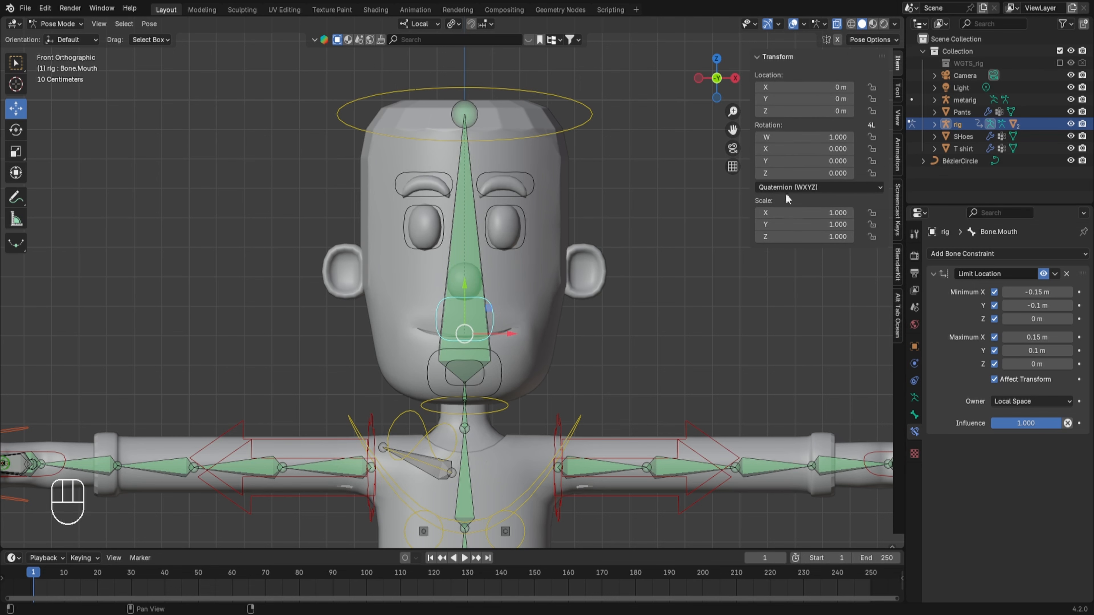
left_click(872, 136)
left_click(872, 149)
left_click_drag(872, 213, 871, 237)
Step: Test the transform locks on Bone.Mouth by trying to rotate and scale it
key("r")
key("r")
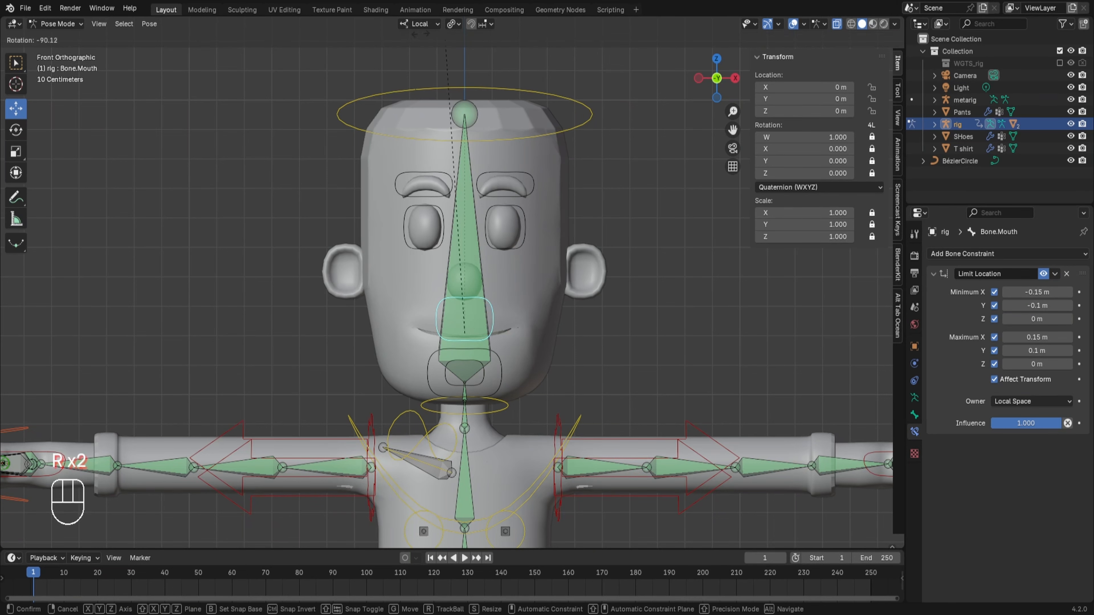
key("s")
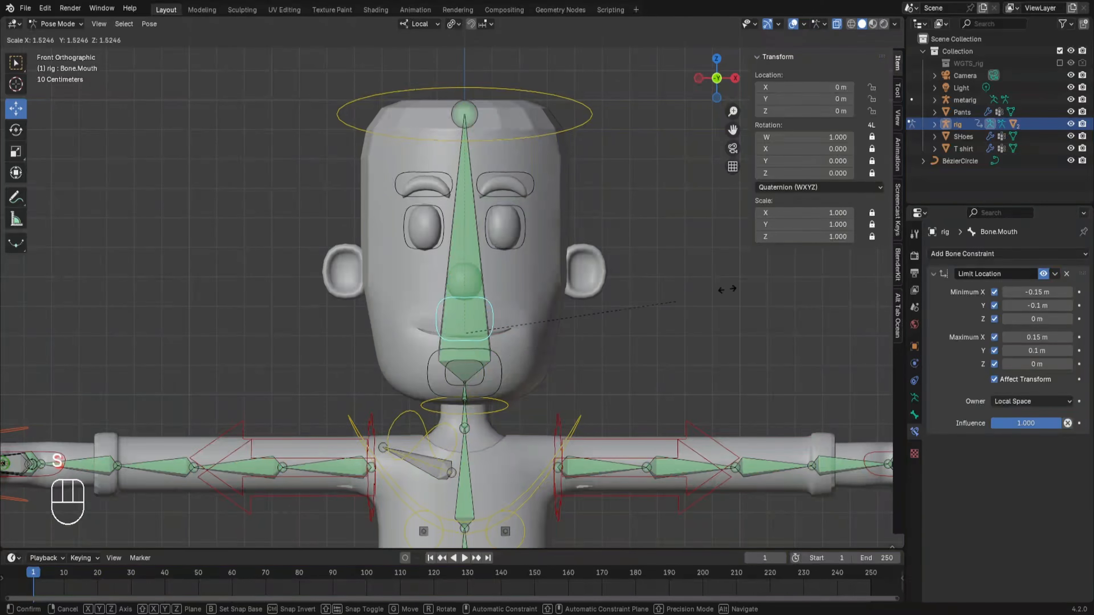
left_click(620, 309)
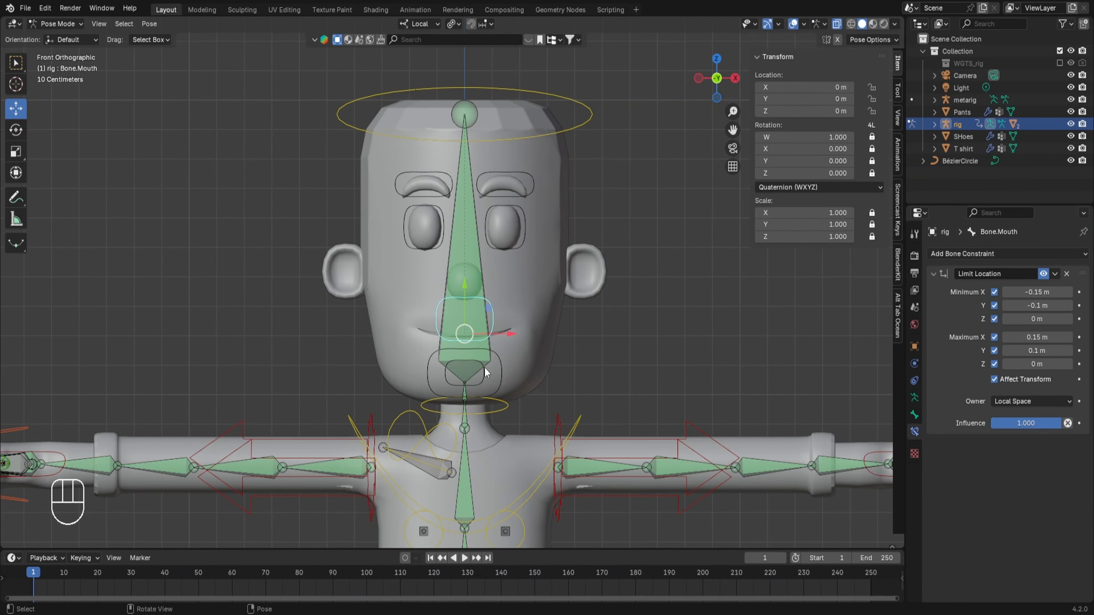
Step: Lock all rotation and scale channels of both Bone.Mouth.Open and Bone.Teeth.Open
left_click(498, 358)
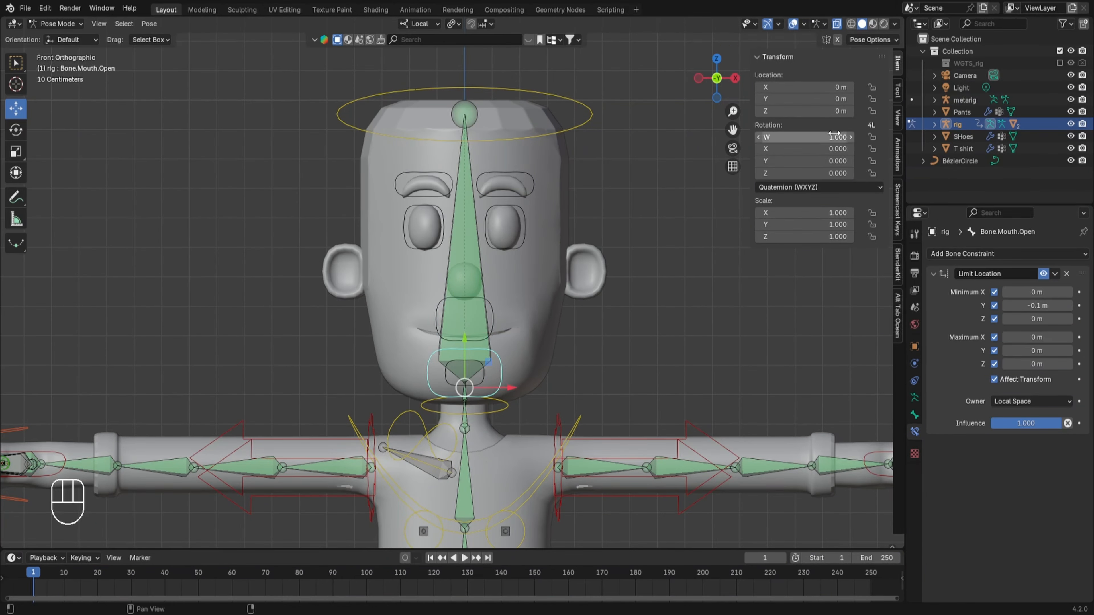
left_click_drag(871, 137, 872, 236)
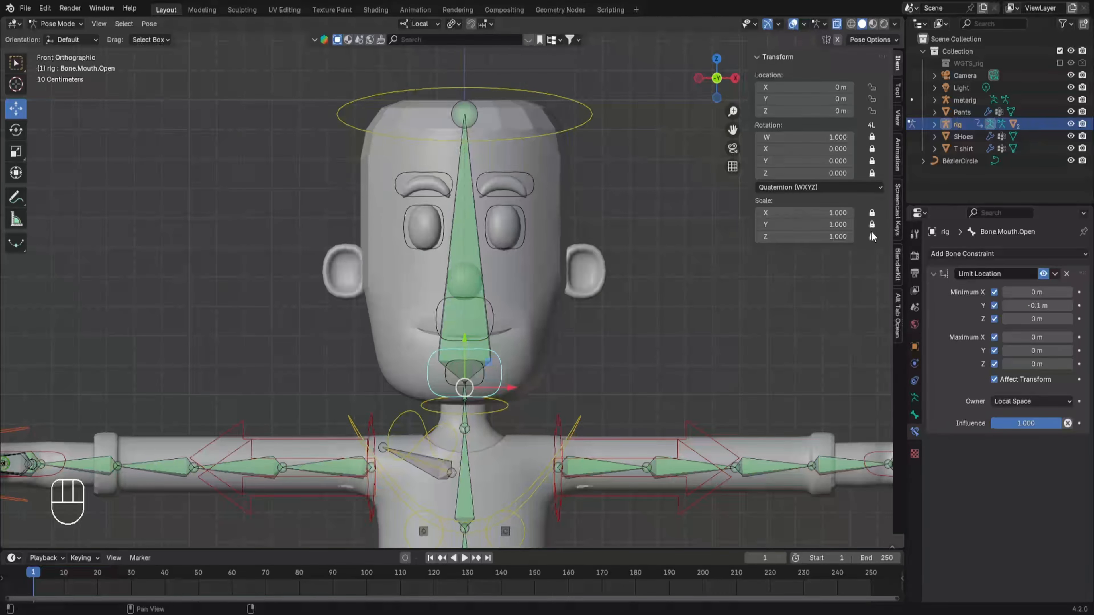
left_click(482, 374)
left_click_drag(874, 137, 874, 220)
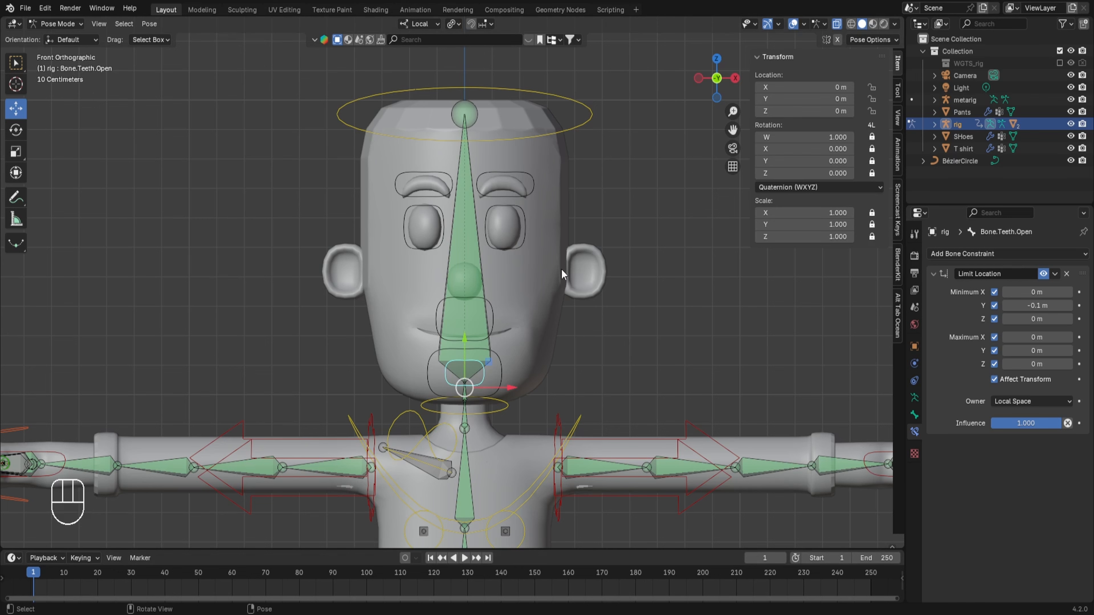
Step: Open the Body mesh in Edit Mode with Material Preview shading and clear its vertex selection
left_click(522, 235)
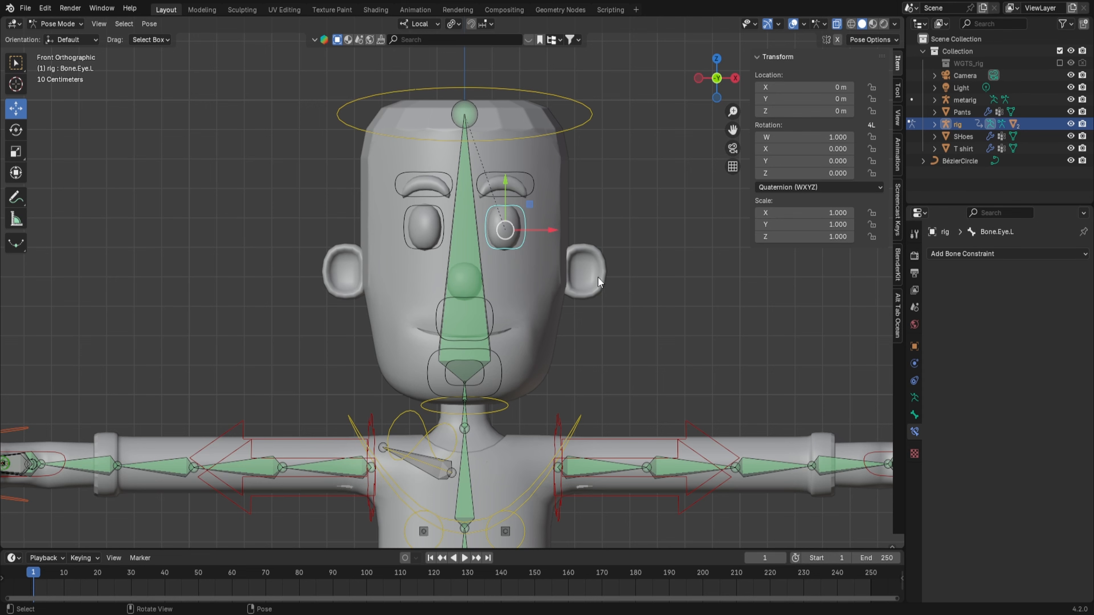
key("ctrl+Tab")
left_click(574, 265)
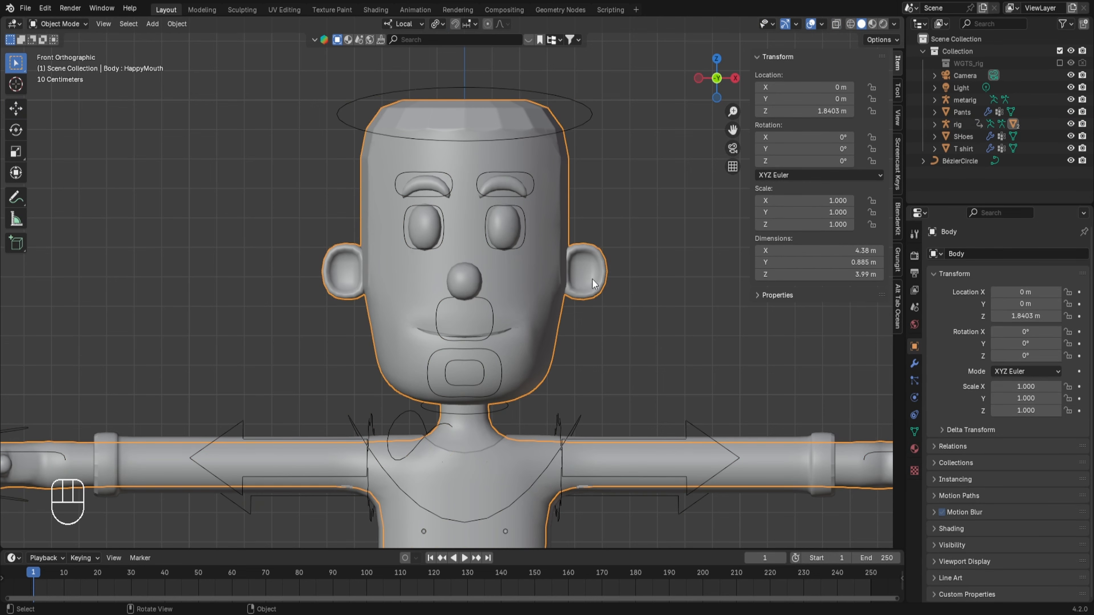
key("Tab")
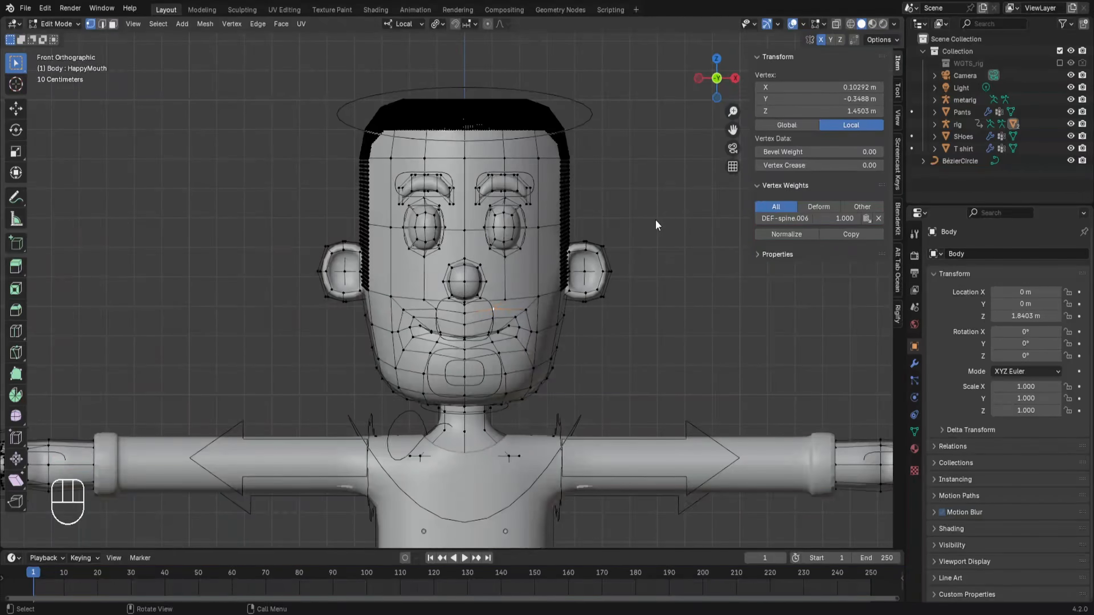
left_click(873, 24)
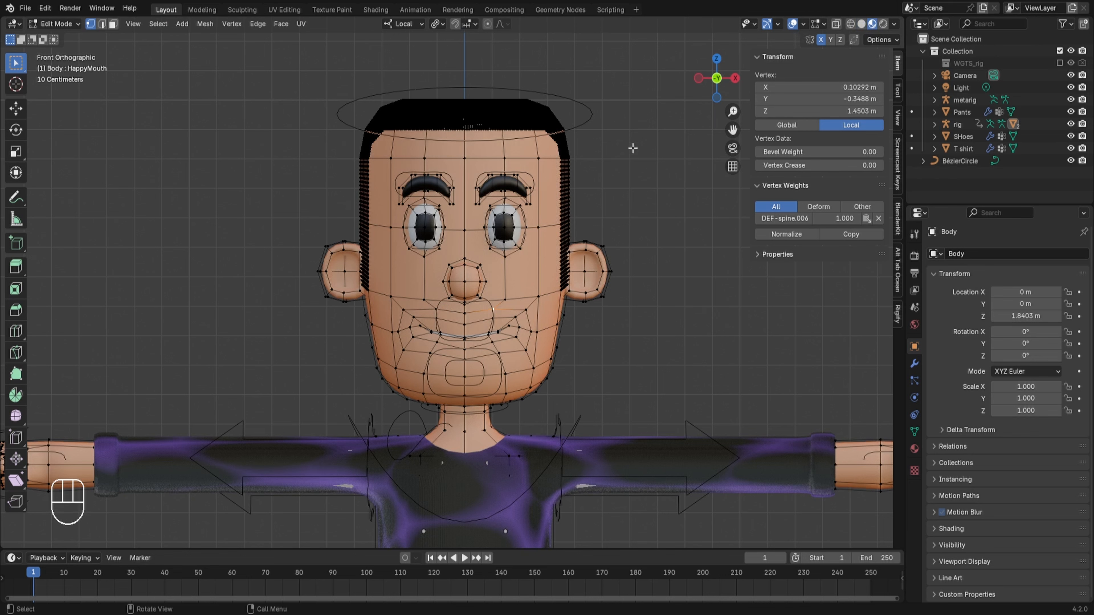
left_click(664, 153)
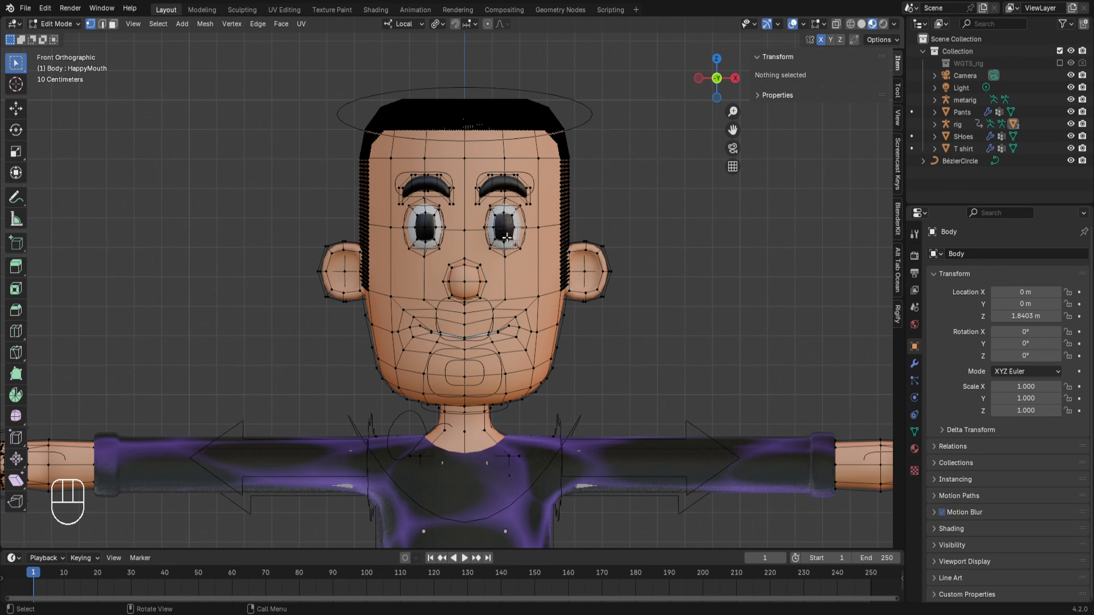
Step: Try rotating the left eye mesh about its local X and Z axes to gauge a usable rotation range
key("l")
key("r")
key("x")
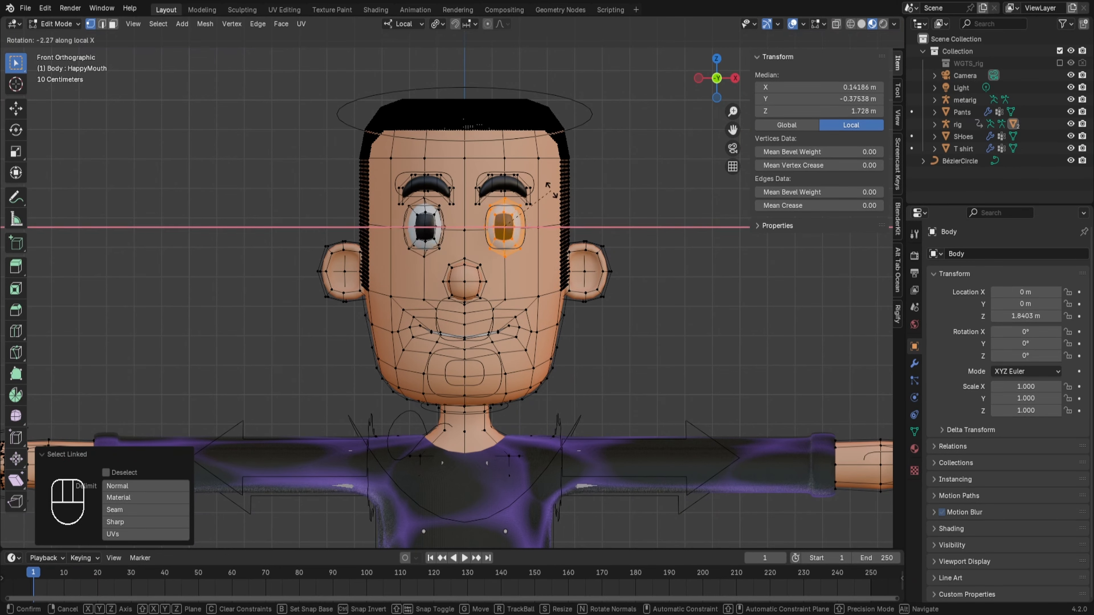
left_click(635, 333)
key("r")
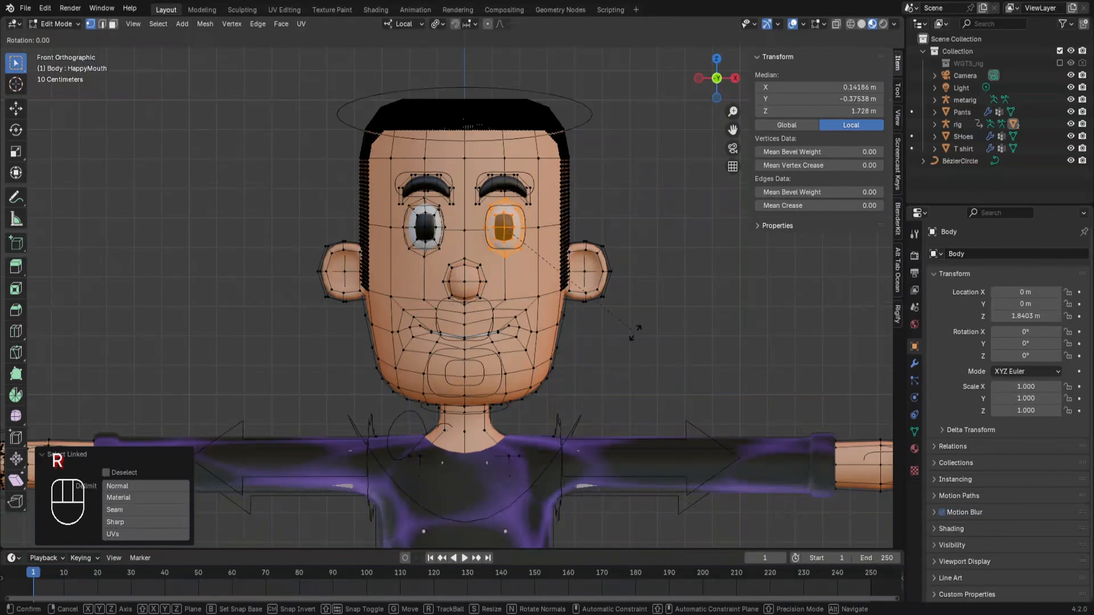
key("z")
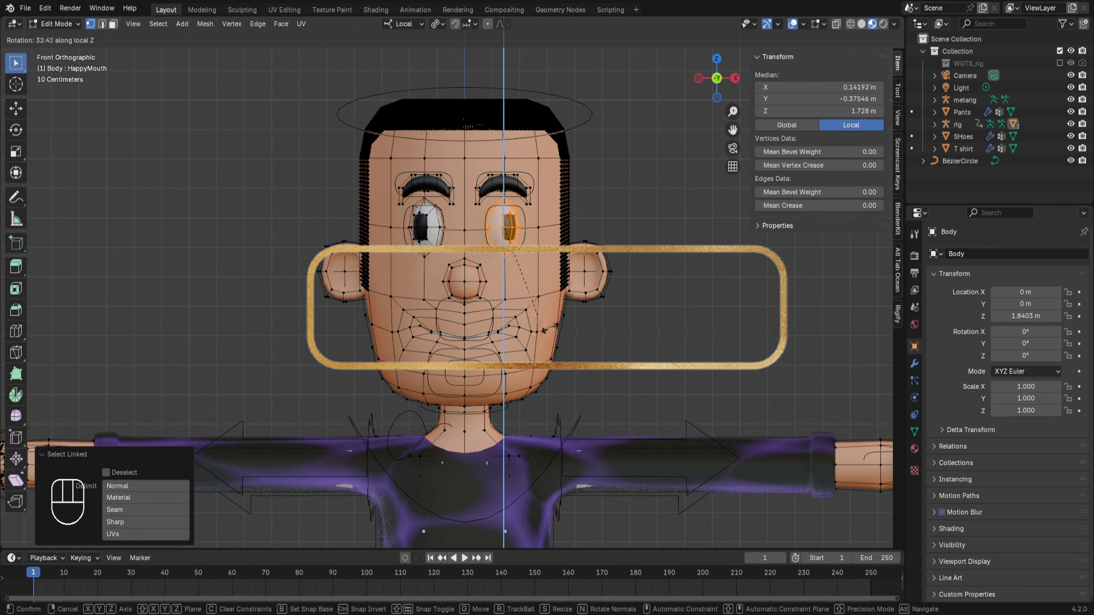
left_click(547, 218)
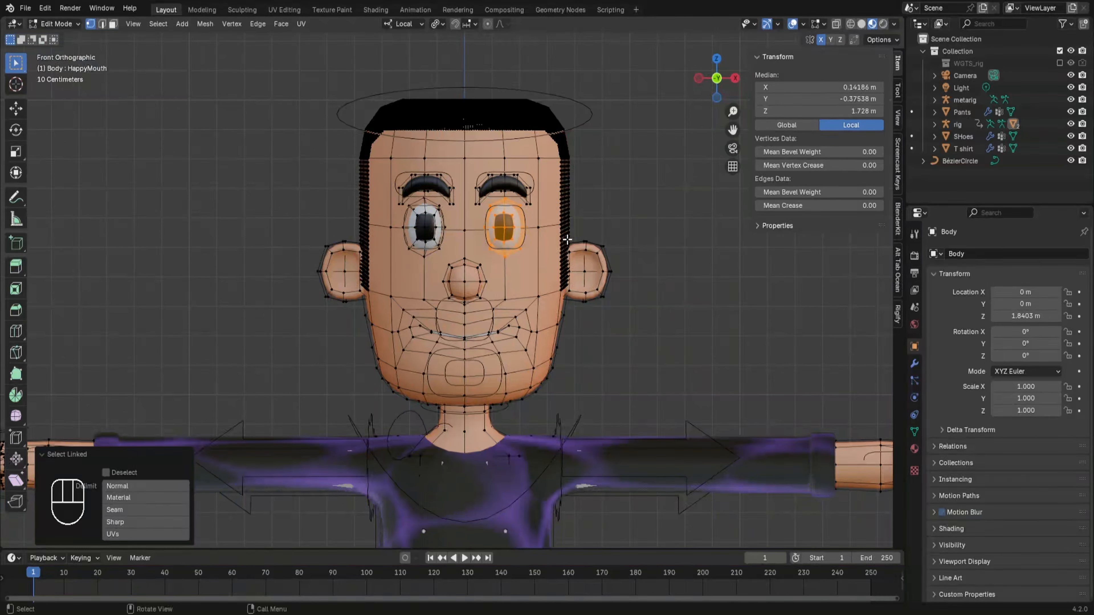
Step: Return the Body to Object Mode with Solid shading and put the rig into Pose Mode
key("Tab")
left_click(861, 25)
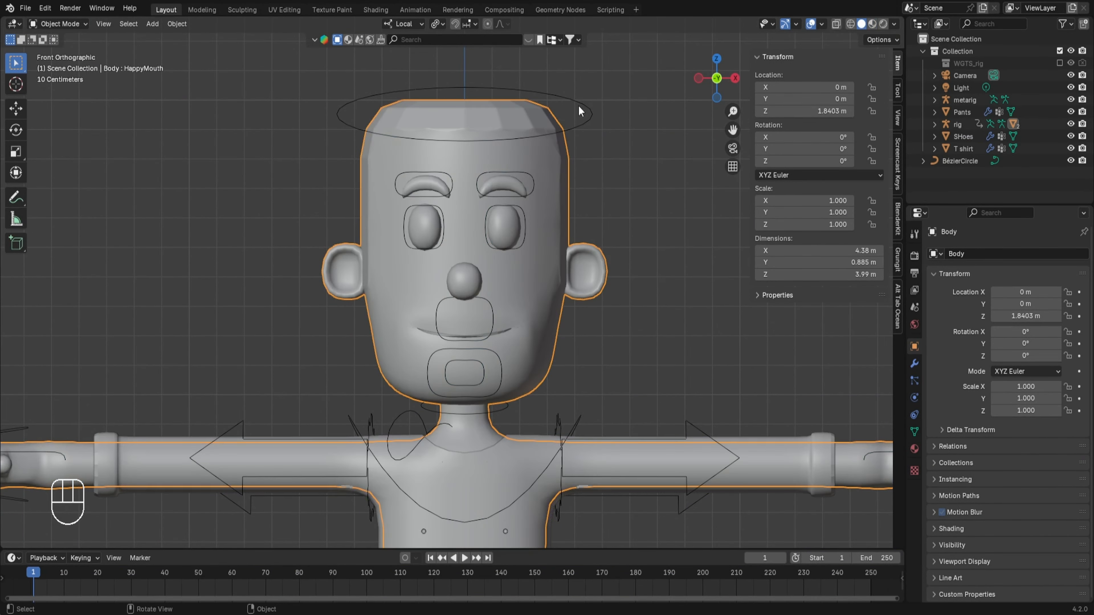
left_click(583, 125)
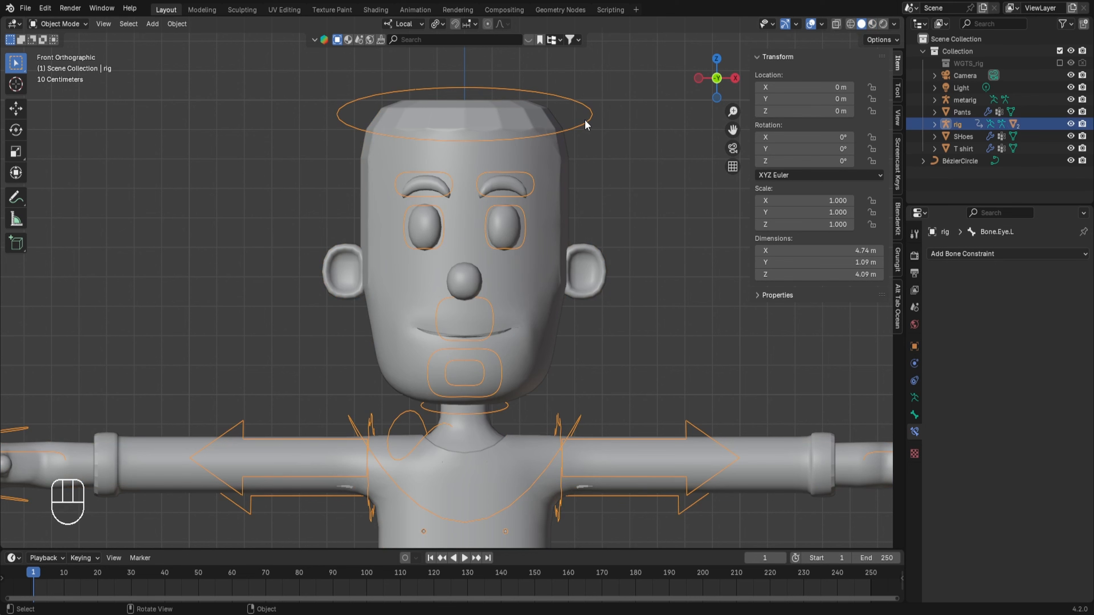
key("ctrl+Tab")
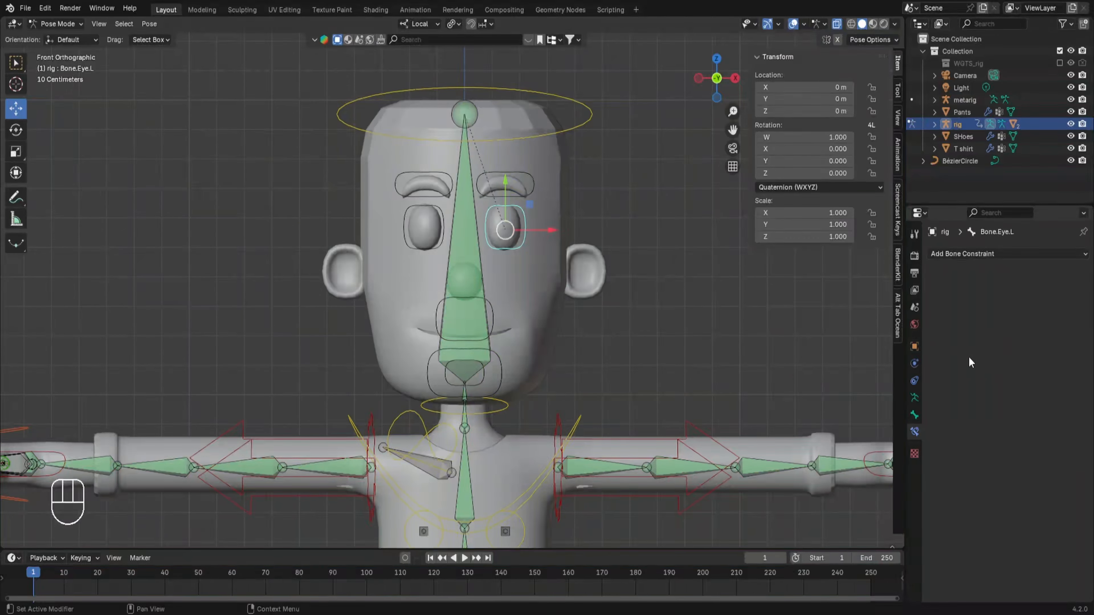
Step: Add a Limit Rotation constraint to Bone.Eye.L in Local Space, with X, Y and Z limits and Affect Transform enabled
left_click(996, 254)
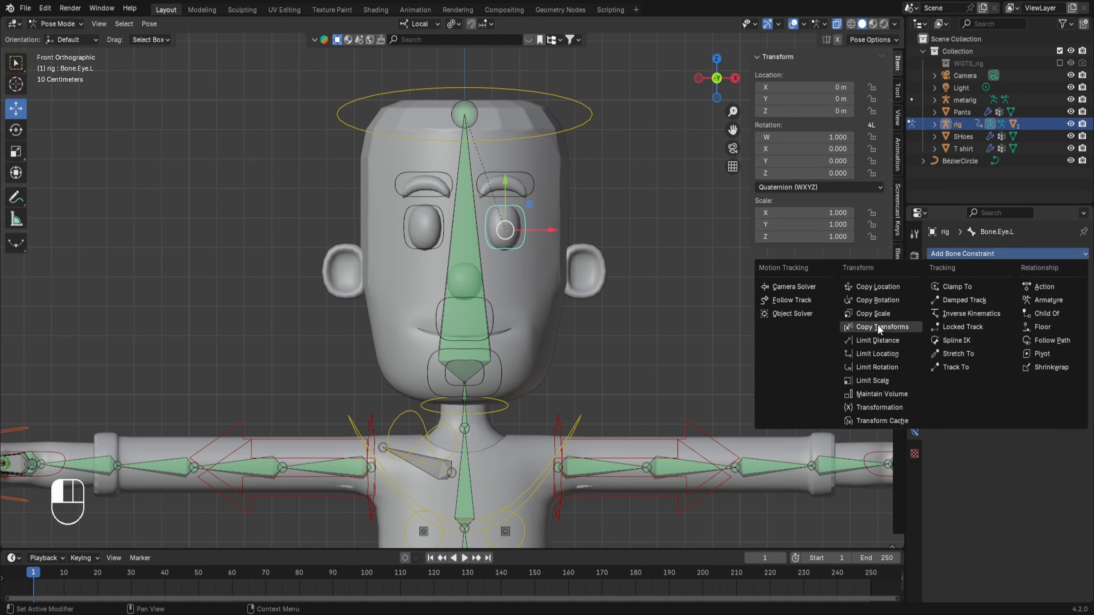
left_click(874, 368)
left_click(1007, 425)
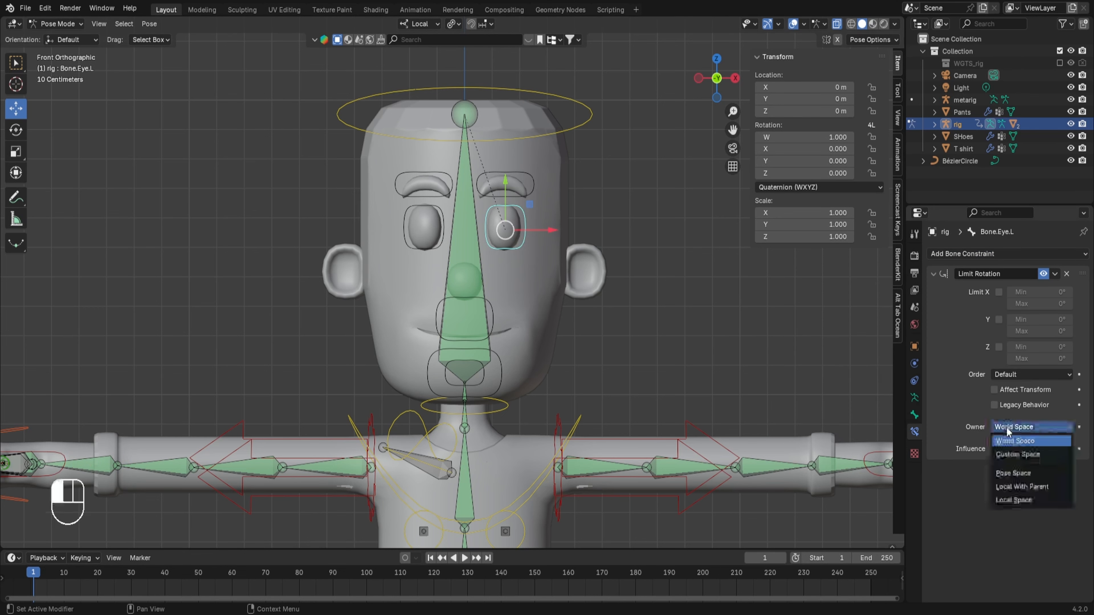
left_click(1010, 498)
left_click(997, 291)
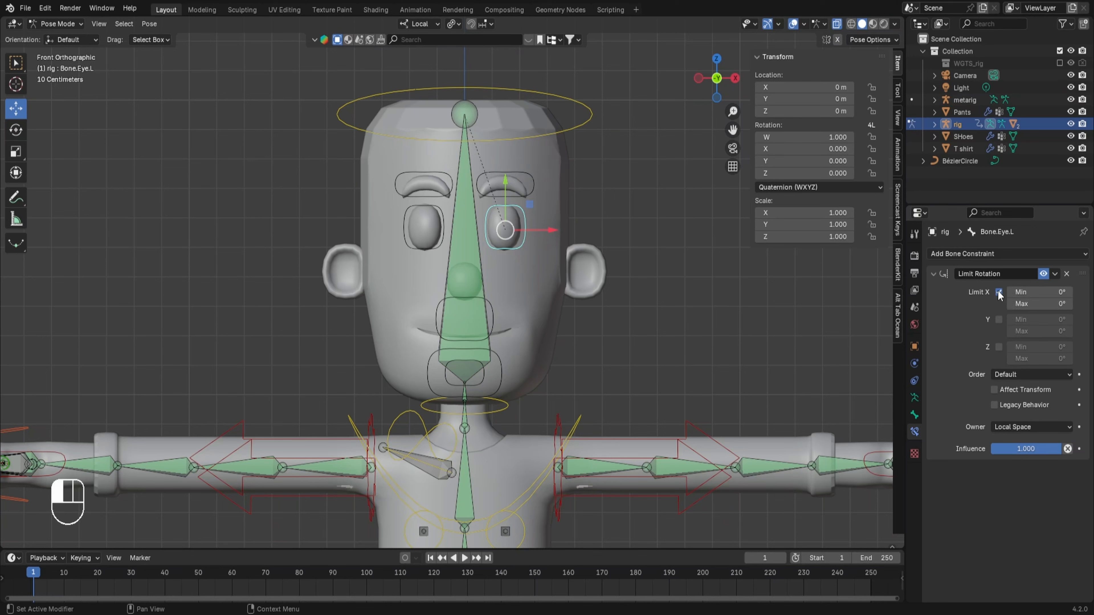
left_click(999, 319)
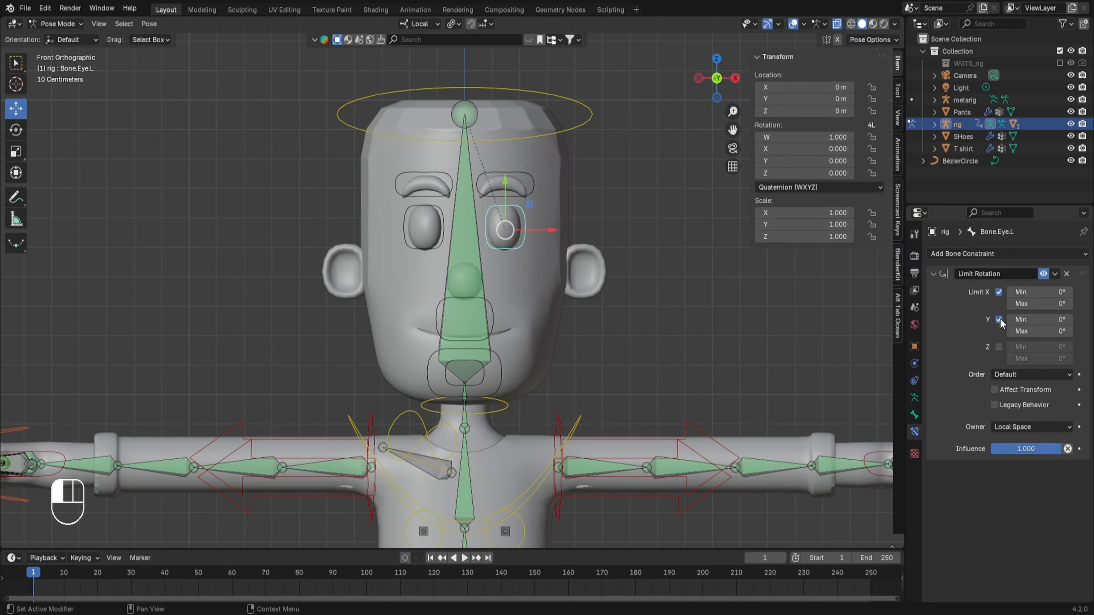
left_click(999, 347)
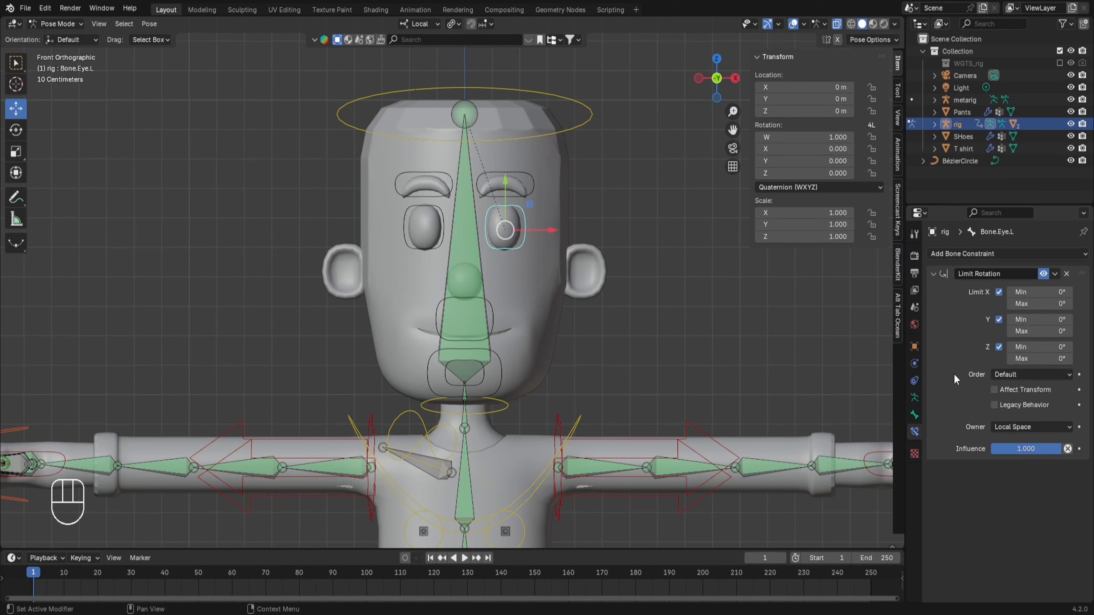
left_click(994, 390)
Step: Set the X rotation limits of Bone.Eye.L to a minimum of -45° and a maximum of 45°
left_click(1051, 292)
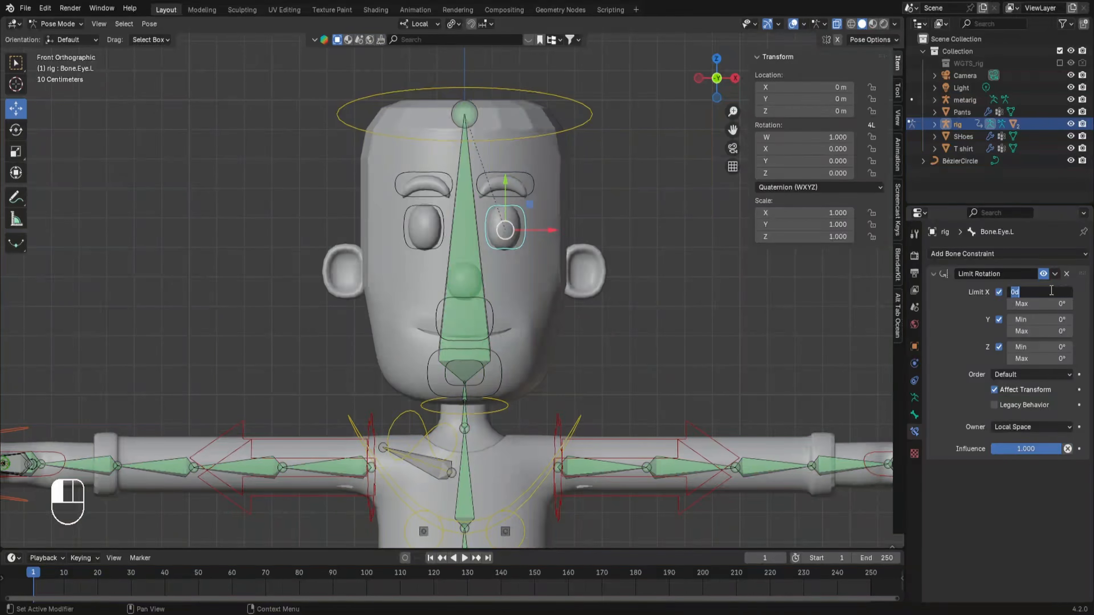
type("-45")
key("Return")
left_click(1043, 303)
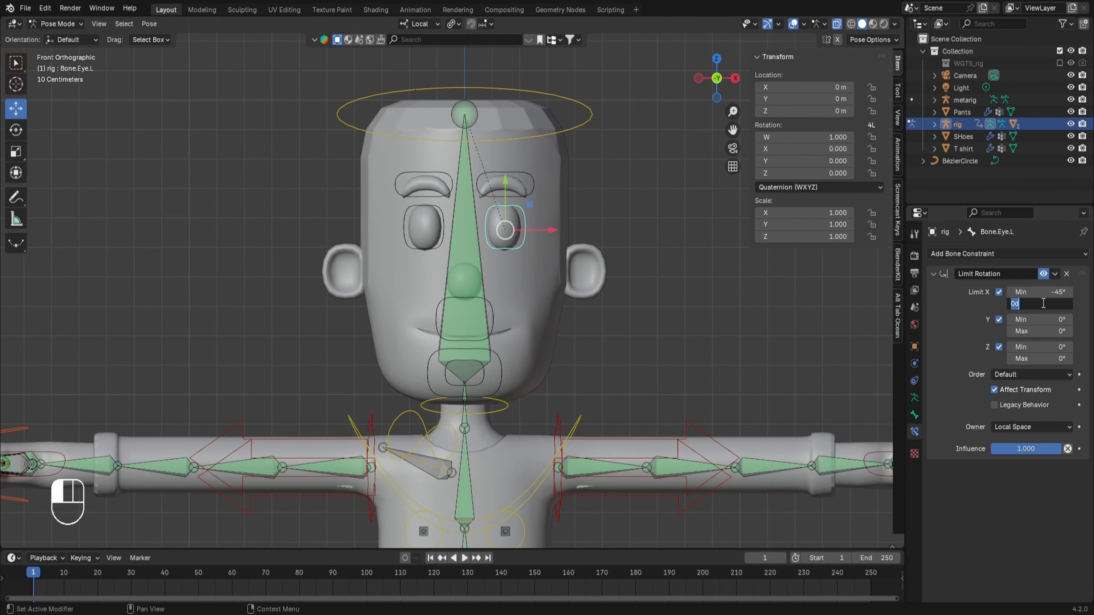
type("45")
key("Return")
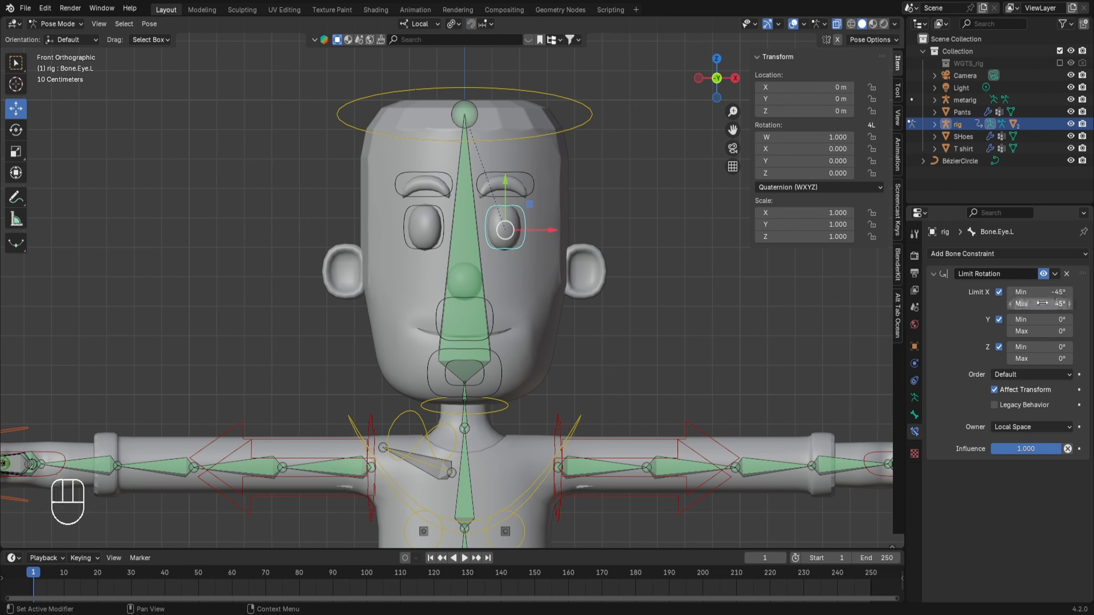
Step: Limit the Y rotation of Bone.Eye.L to between -45° and 45°
left_click(1041, 321)
type("-45d")
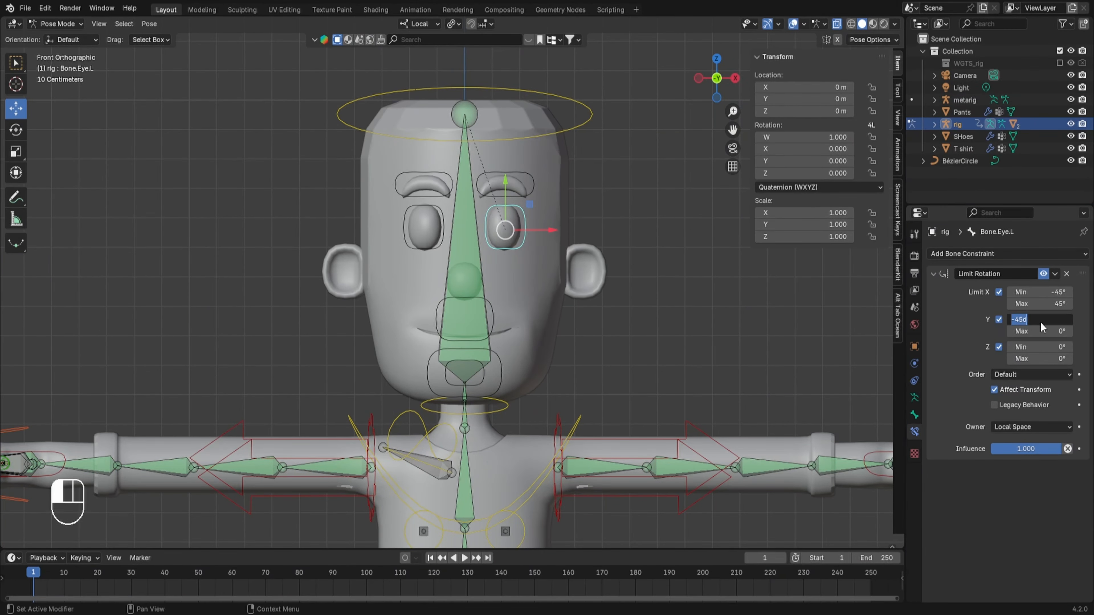
key("Return")
left_click(1044, 331)
type("45")
key("Return")
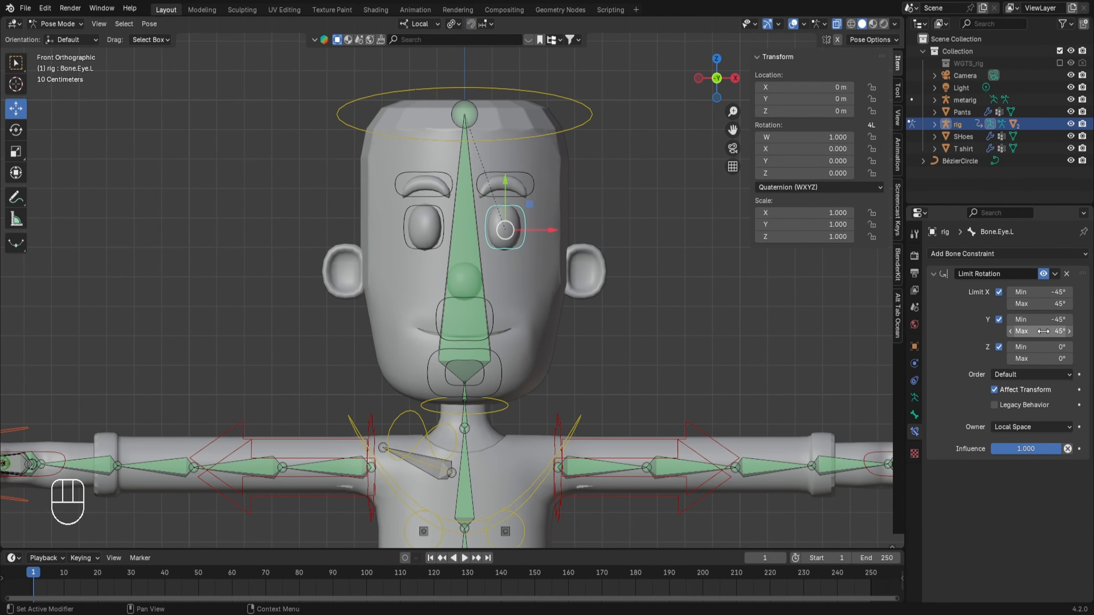
Step: Limit the Z rotation of Bone.Eye.L to between -45° and 45°
left_click(1042, 347)
type("-45")
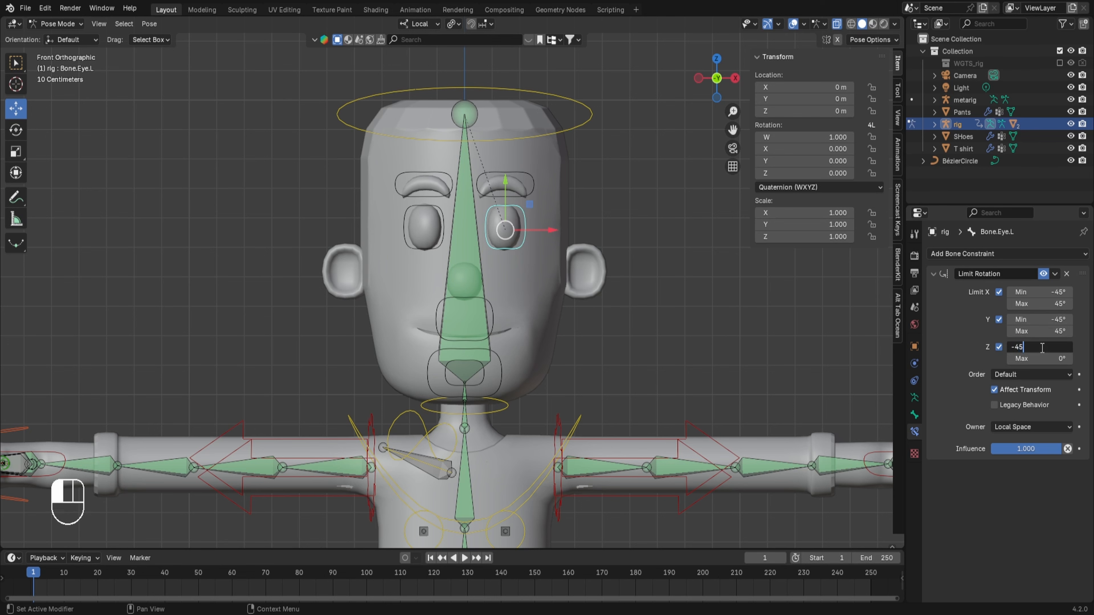
key("Return")
left_click(1043, 359)
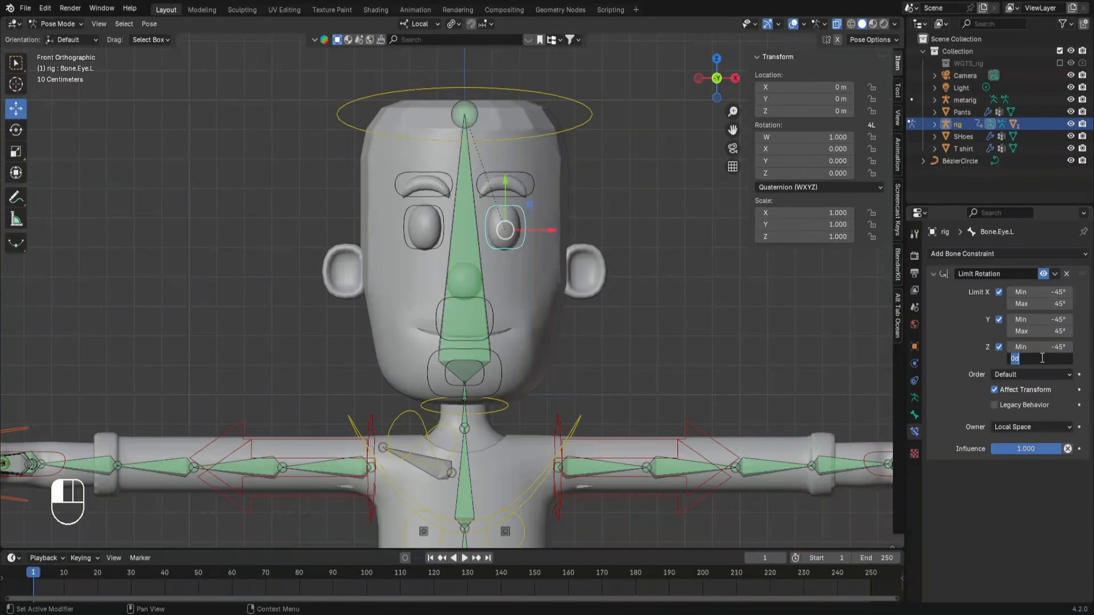
type("45")
key("Return")
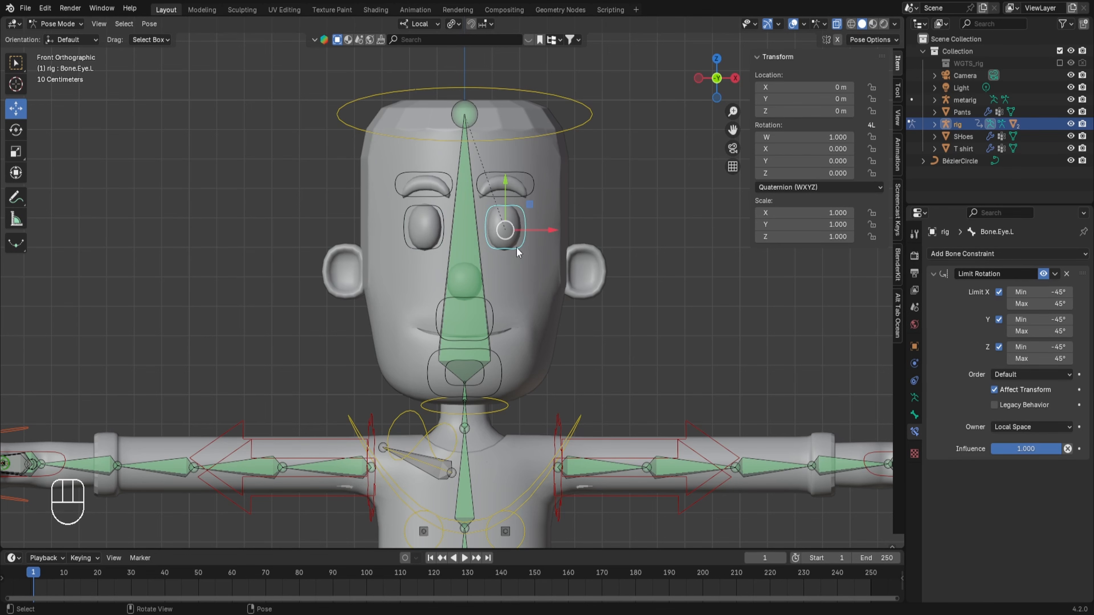
Step: Copy the Limit Rotation constraint from Bone.Eye.L to Bone.Eye.R
left_click(435, 225)
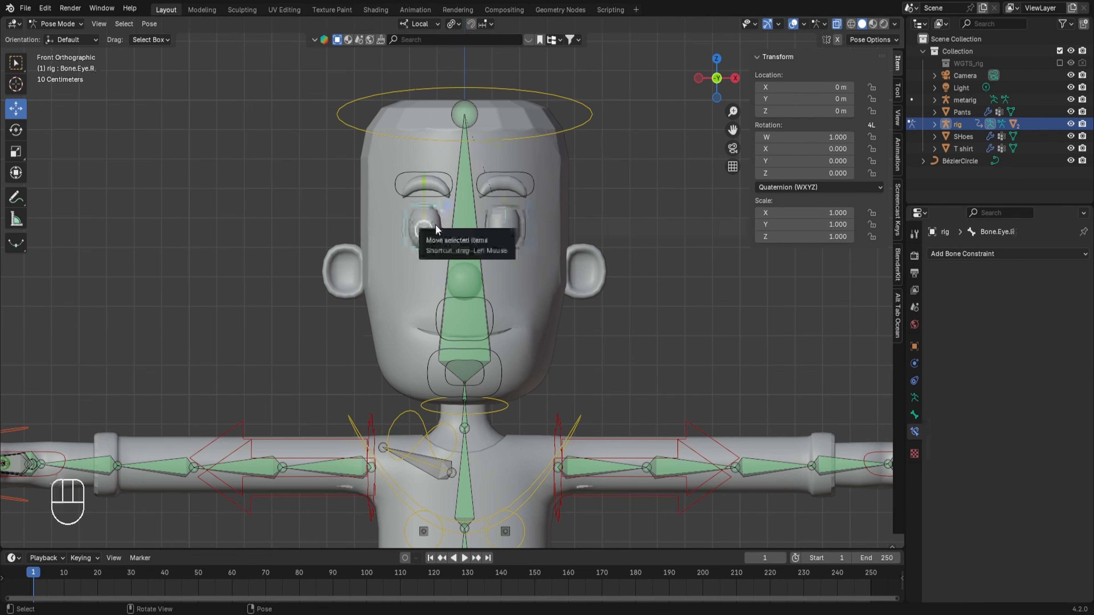
left_click(516, 234, "shift")
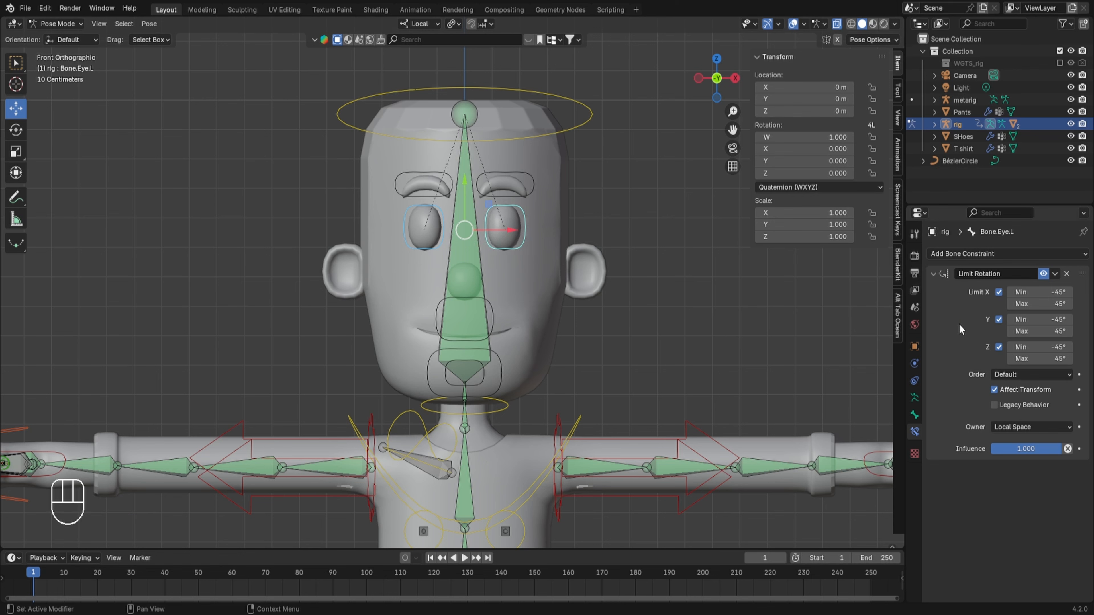
left_click(1054, 274)
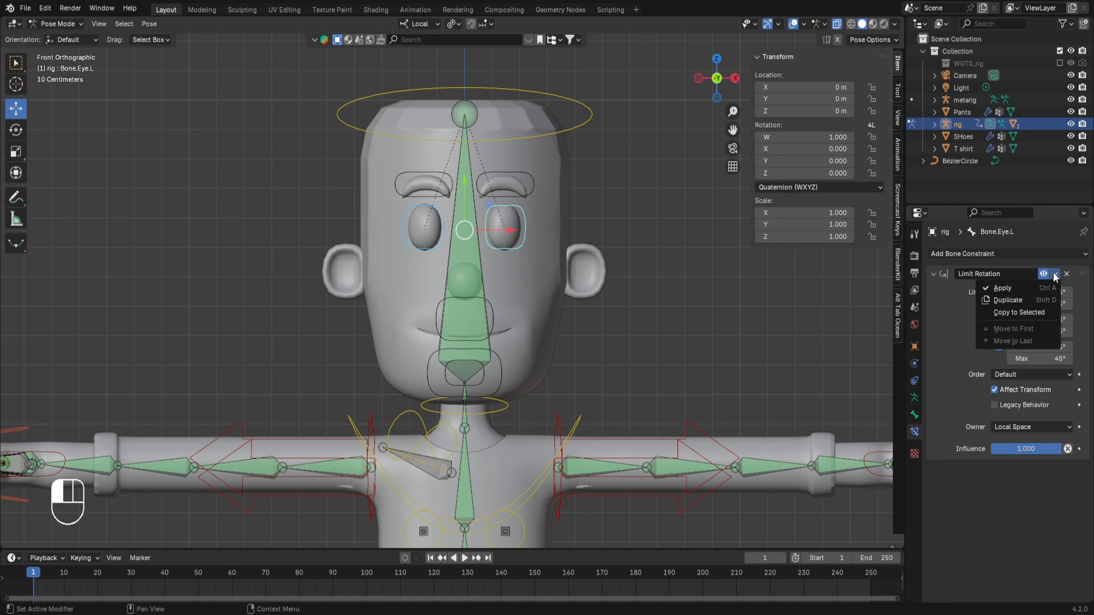
left_click(1026, 309)
Step: Test the rotation limit on Bone.Eye.R by rotating it about its local Z axis, cancelling the rotation
left_click(442, 235)
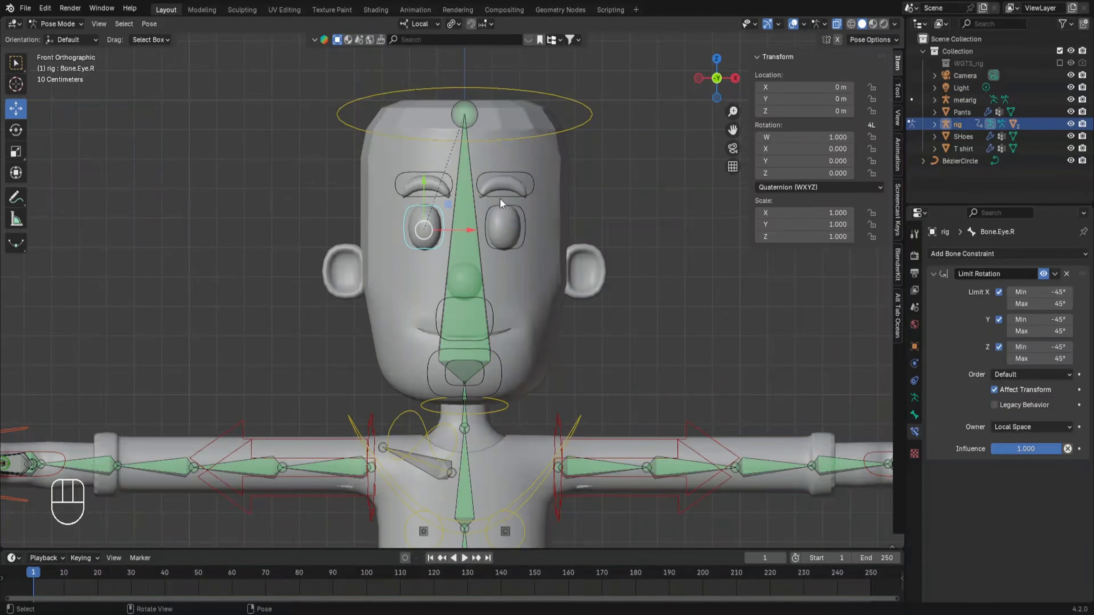
key("r")
key("z")
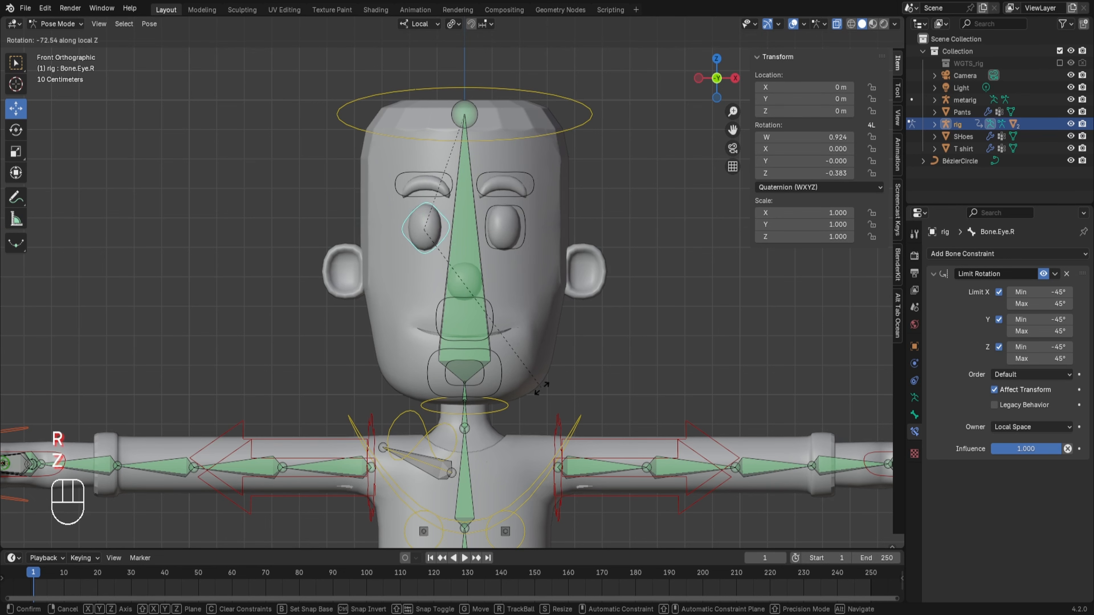
right_click(556, 412)
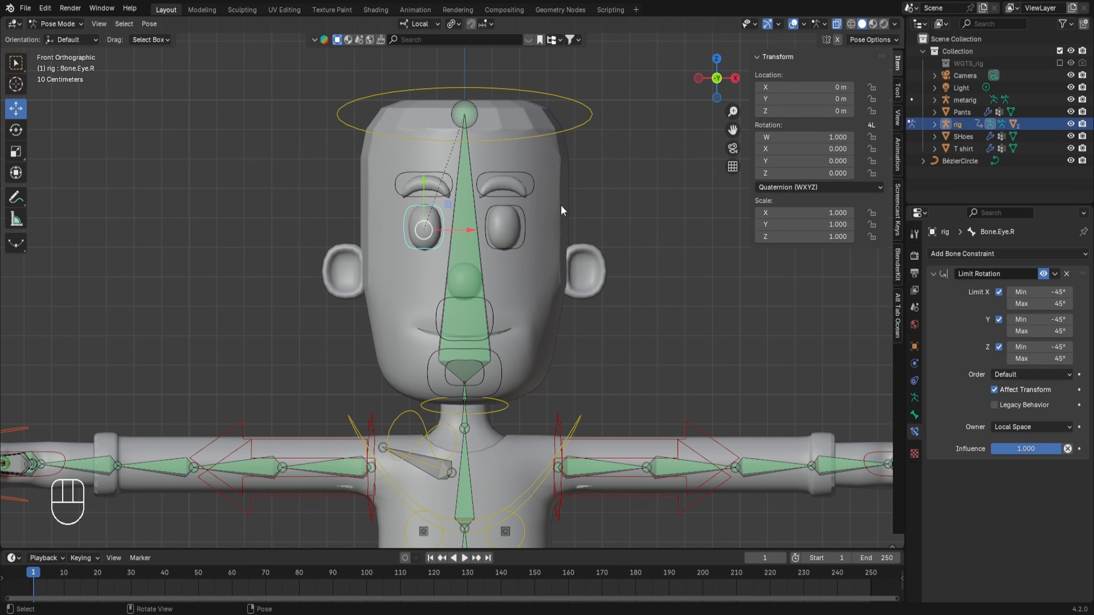
Step: Add a Limit Location constraint to Bone.Eyebrow.L in Local Space, with all minimum and maximum axes and Affect Transform enabled
left_click(530, 193)
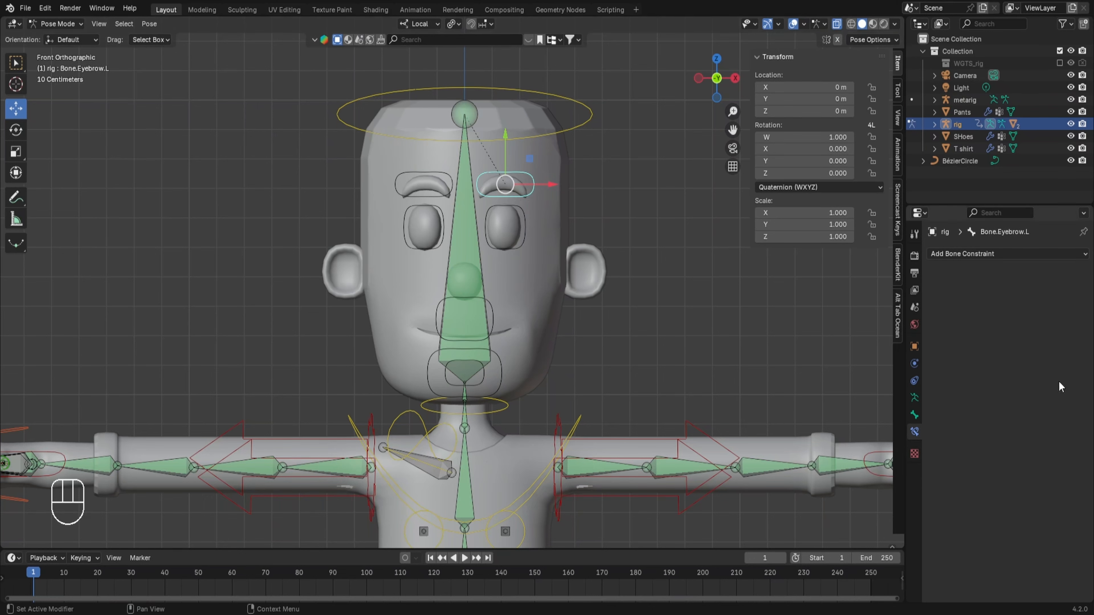
left_click(948, 253)
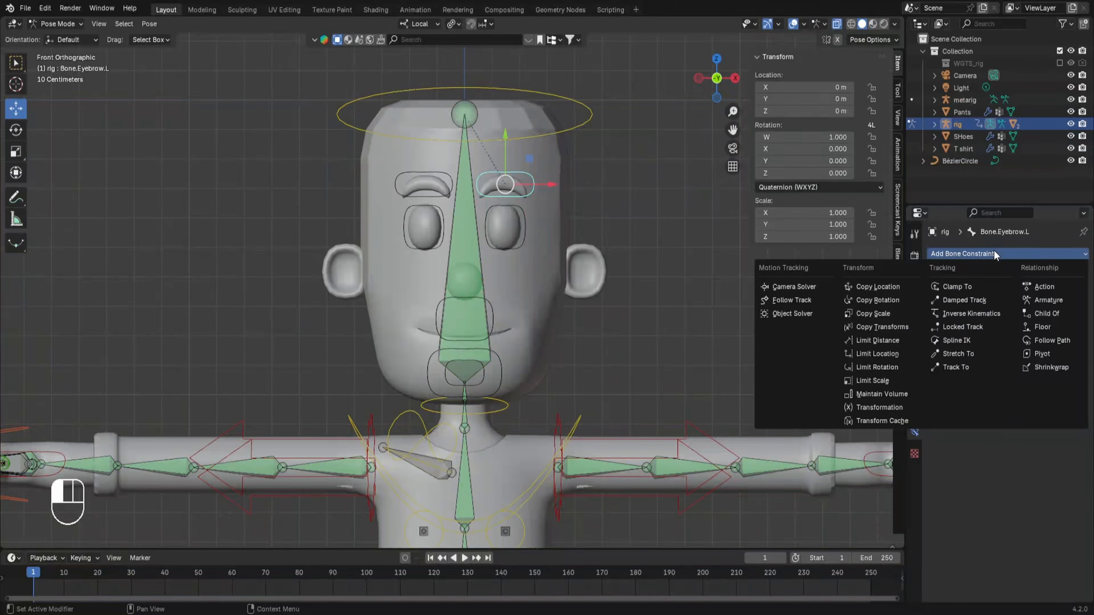
left_click(886, 354)
left_click(1025, 401)
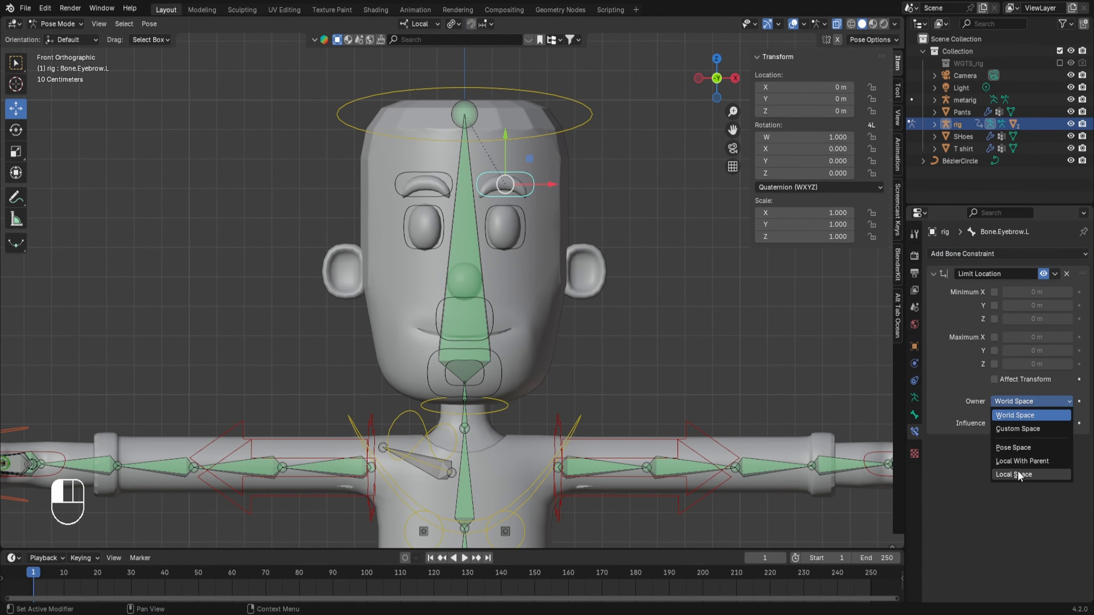
left_click(1018, 474)
left_click_drag(994, 292, 994, 378)
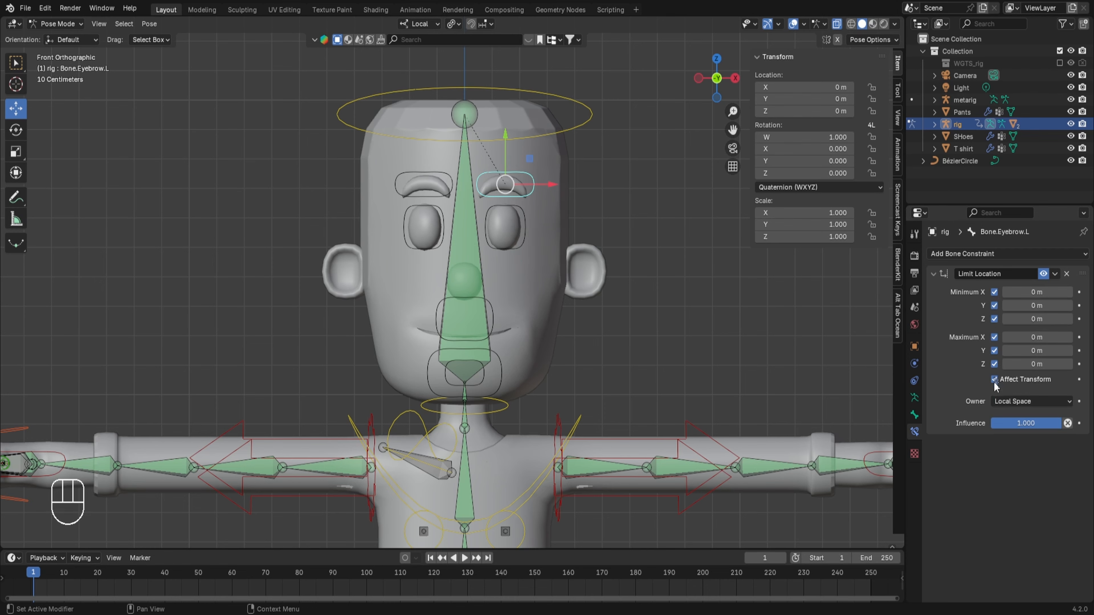
Step: Set the Bone.Eyebrow.L location limits to a minimum of -0.05 m and a maximum of 0.05 m on X and Y
left_click(1031, 292)
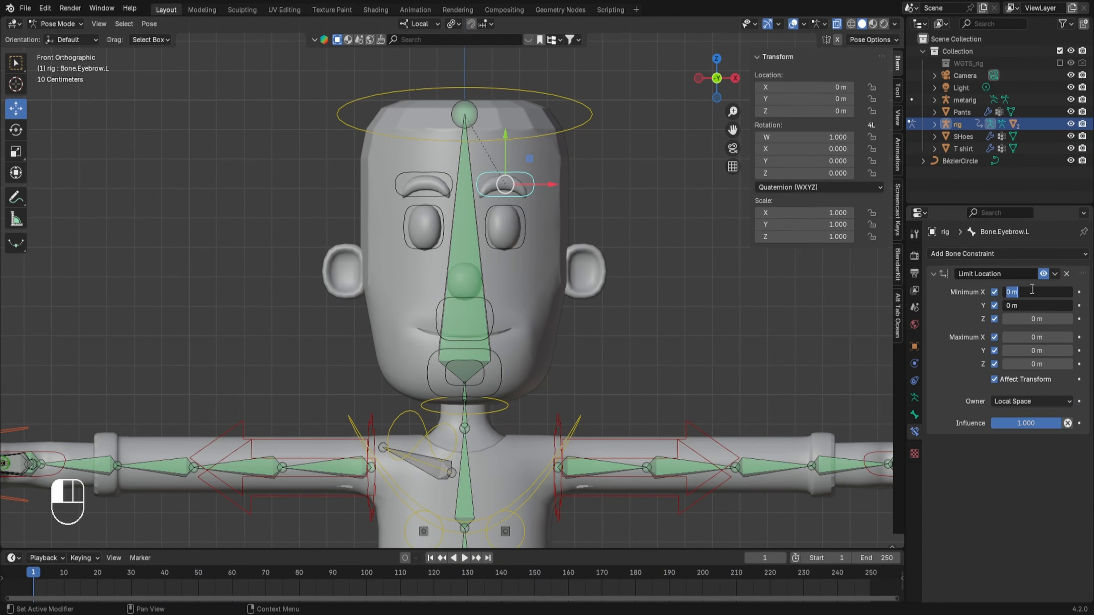
type("-0.05")
key("Return")
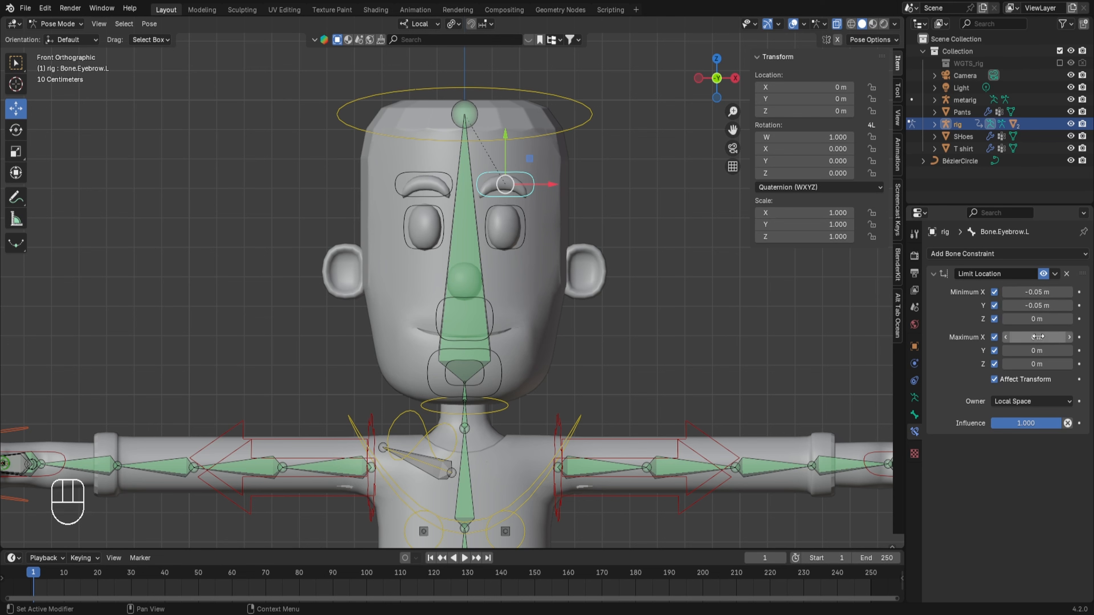
left_click(1060, 337)
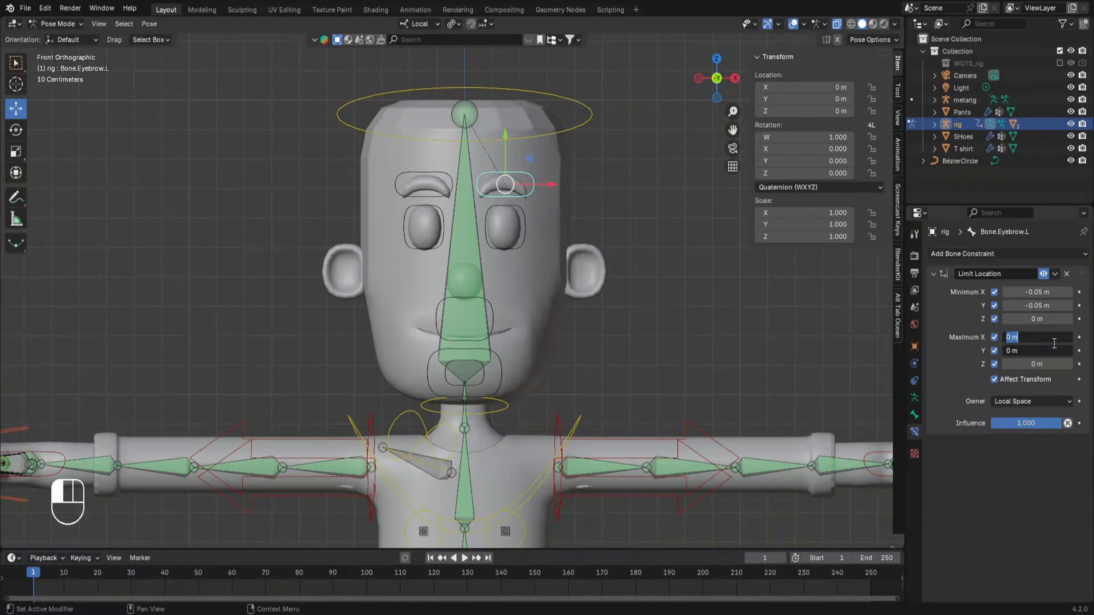
type(".05")
key("Return")
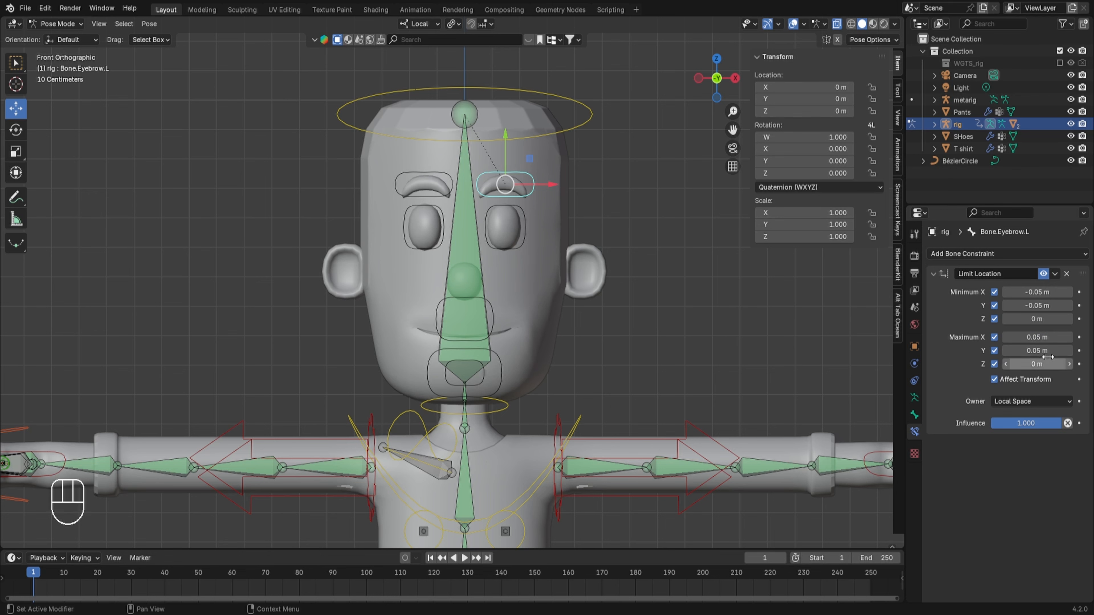
Step: Test Bone.Eyebrow.L by moving it and rotating it about its local X and Z axes, cancelling each transform
key("g")
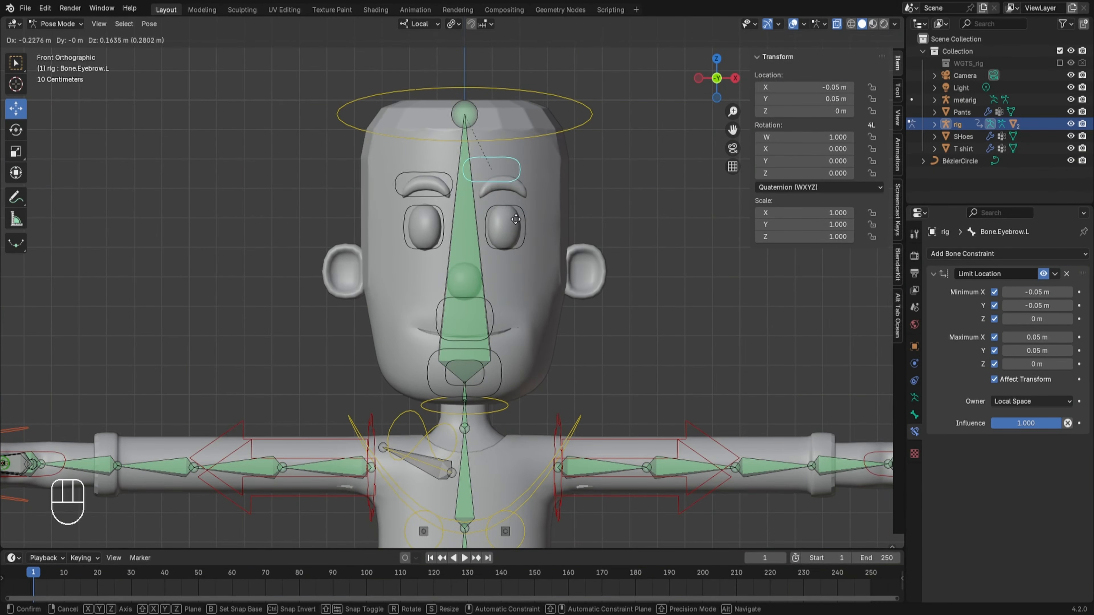
right_click(594, 245)
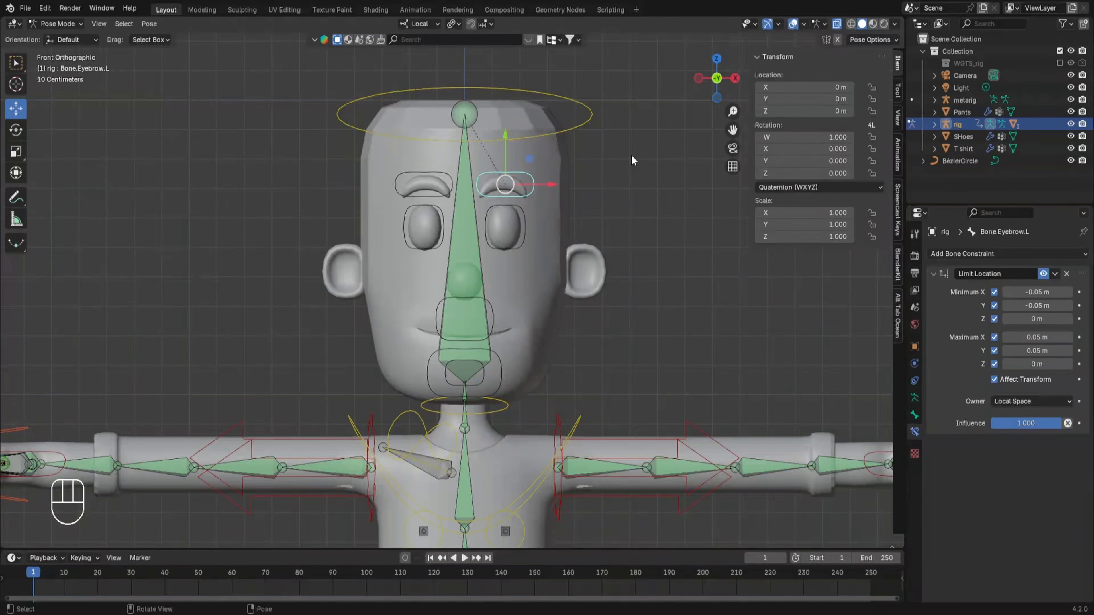
key("r")
key("x")
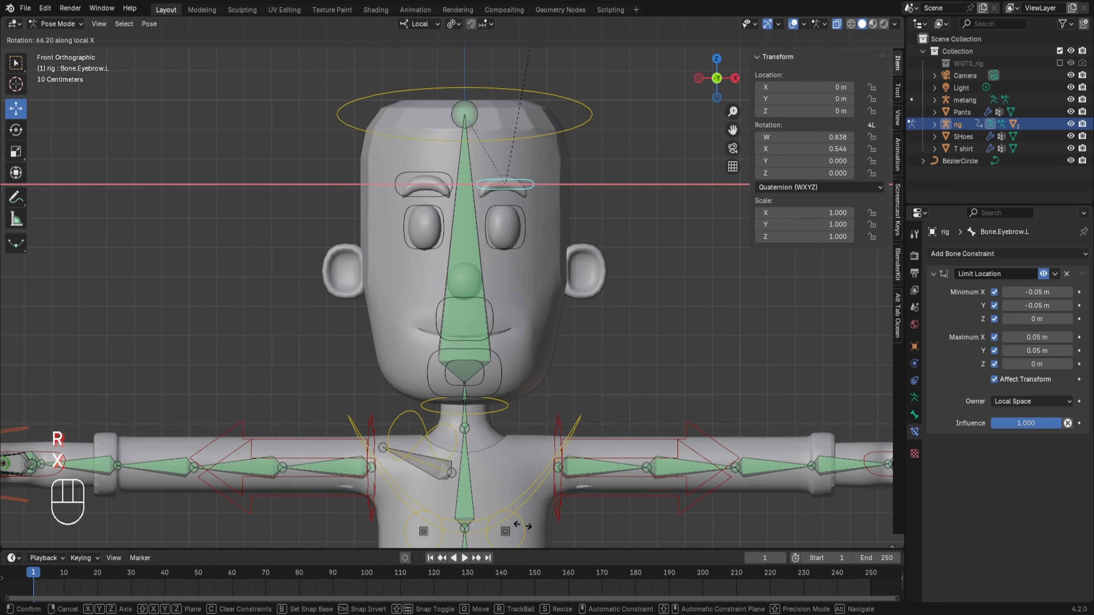
right_click(539, 162)
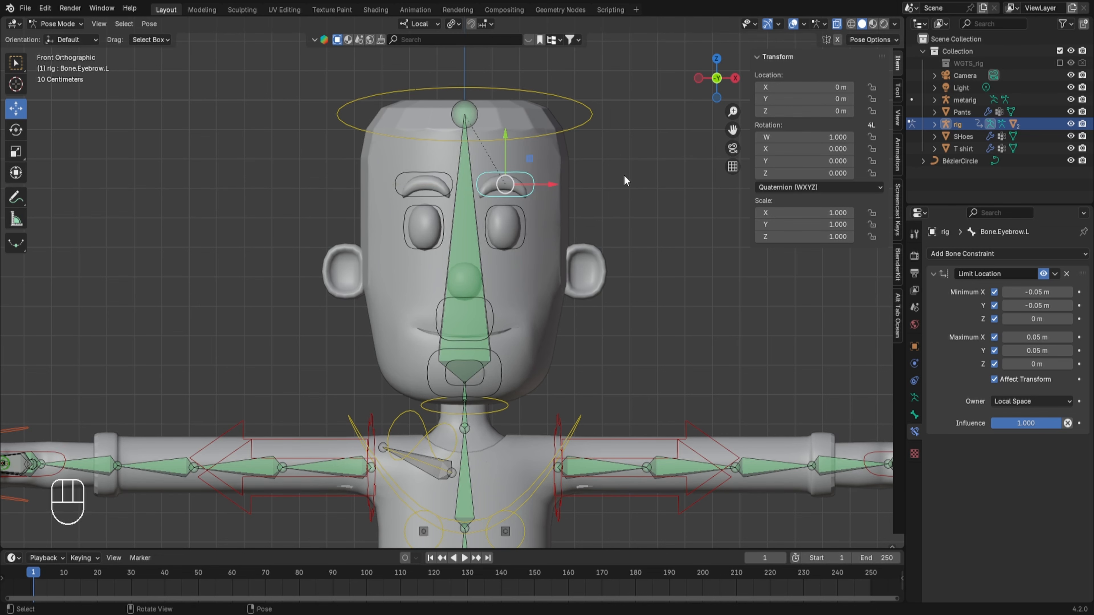
key("r")
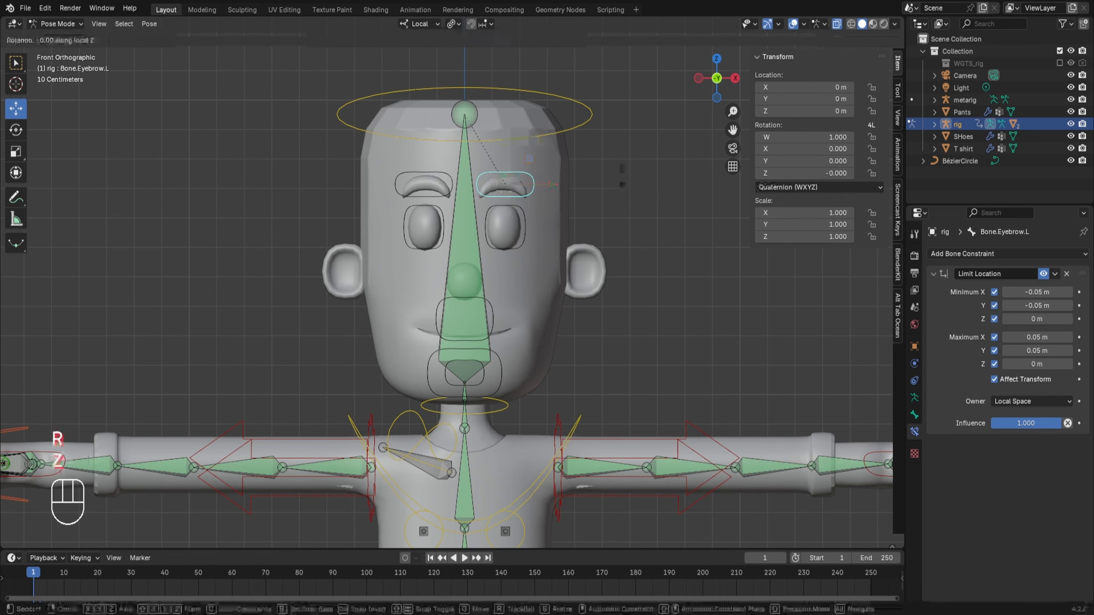
key("z")
right_click(598, 165)
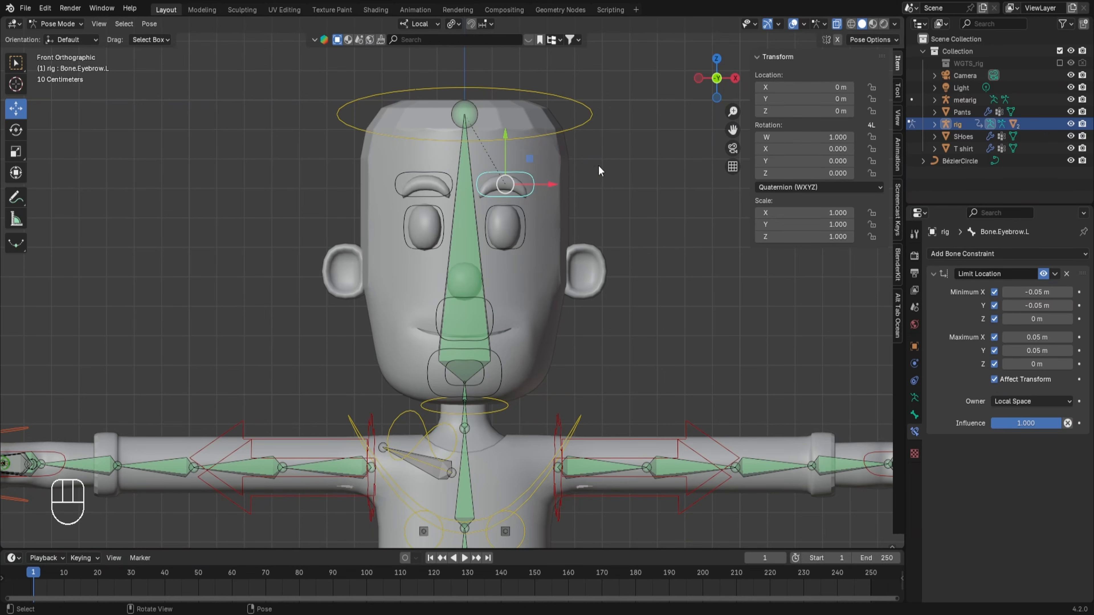
Step: Add a Limit Rotation constraint to Bone.Eyebrow.L in Local Space, with X, Y and Z limits and Affect Transform enabled
left_click(953, 253)
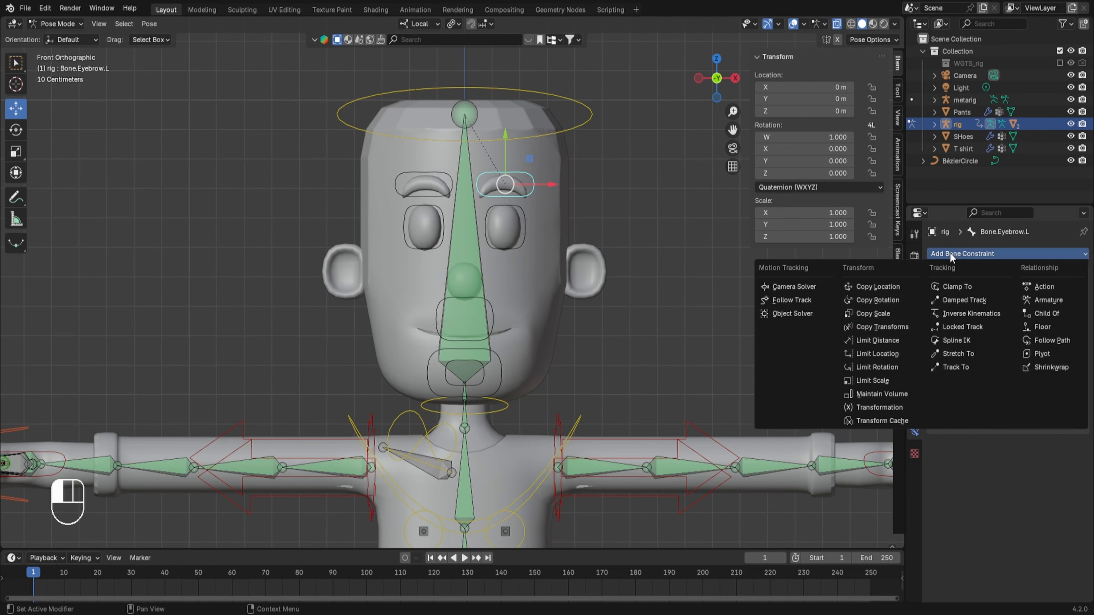
left_click(883, 367)
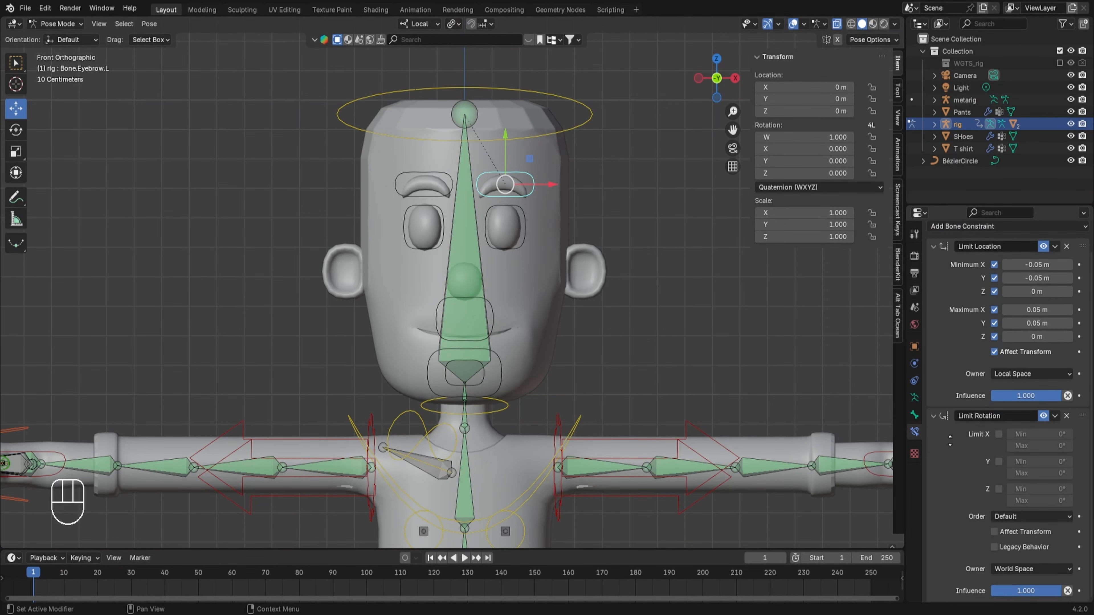
left_click_drag(998, 434, 998, 496)
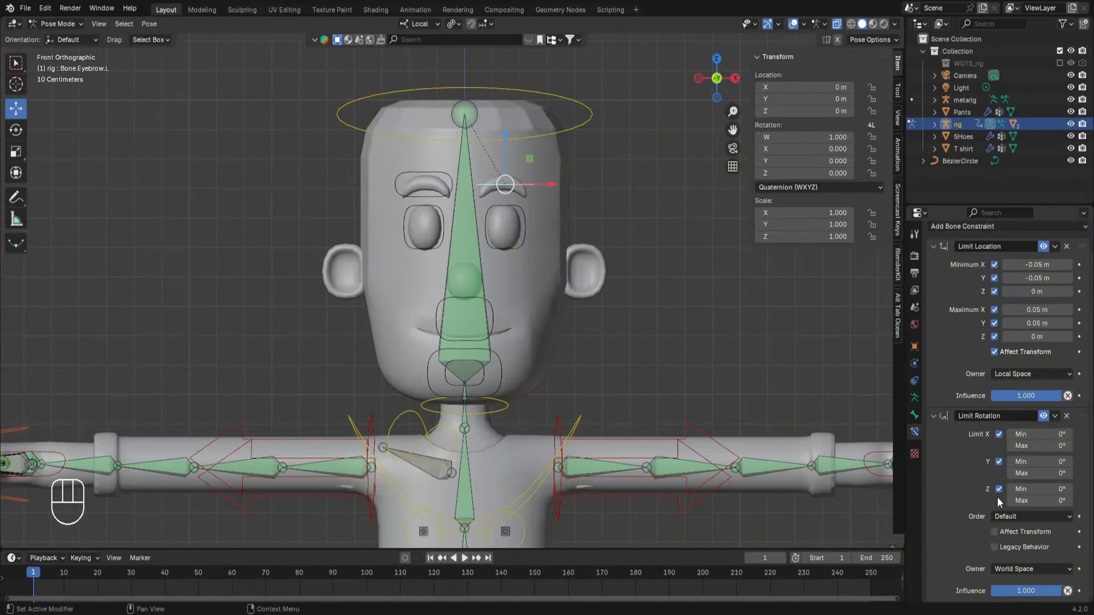
left_click(1006, 568)
left_click(1020, 556)
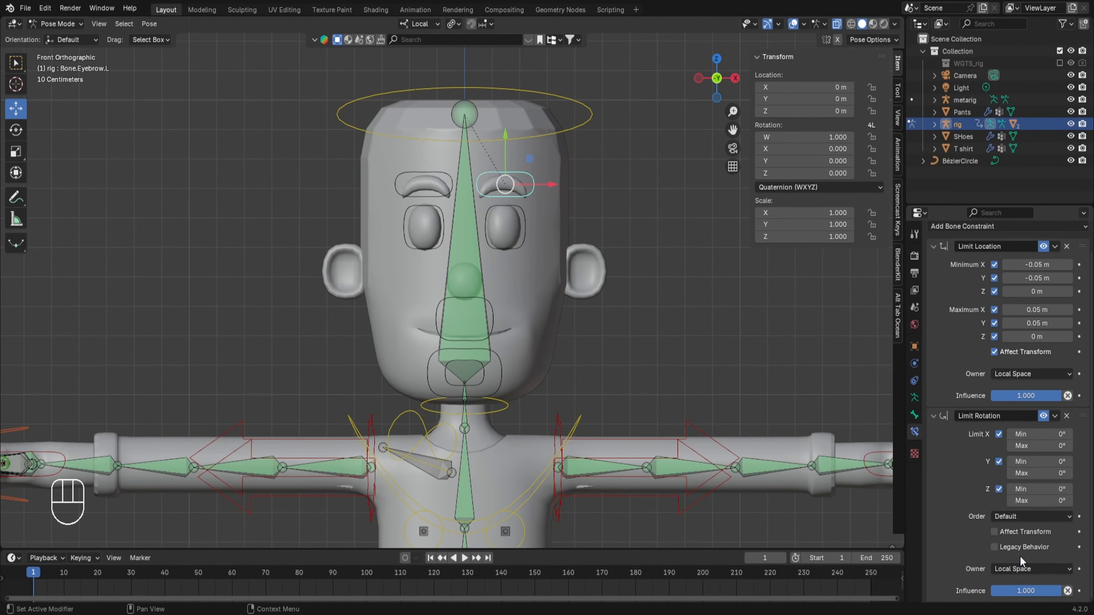
left_click(1001, 531)
Step: Set the Z rotation limits of Bone.Eyebrow.L to -30° minimum and 30° maximum, and test them with a cancelled rotation
left_click(1036, 489)
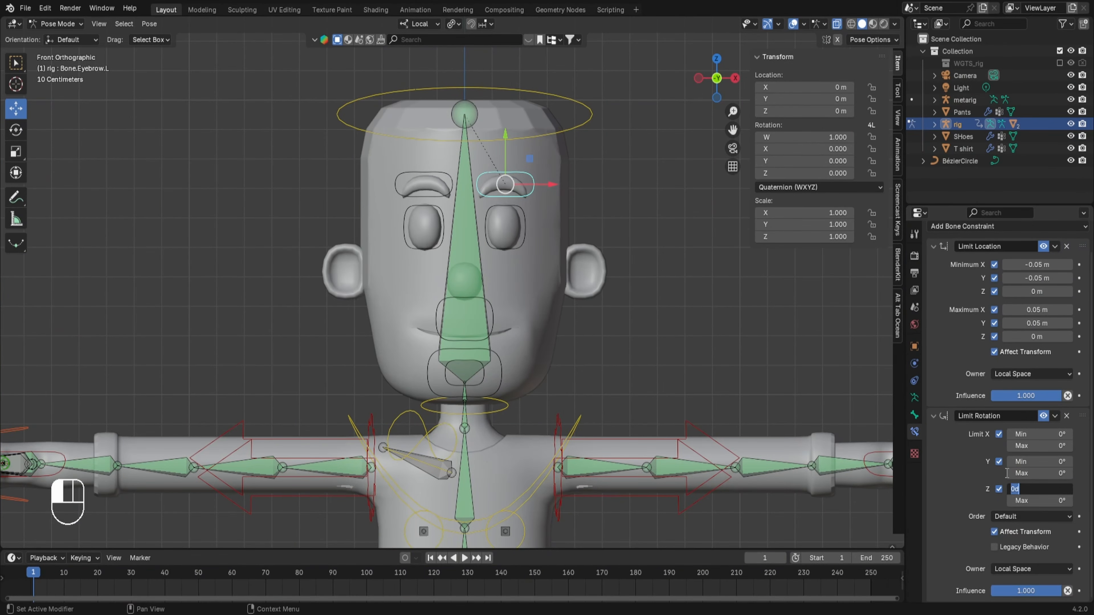
type("-30")
key("Return")
left_click(1037, 496)
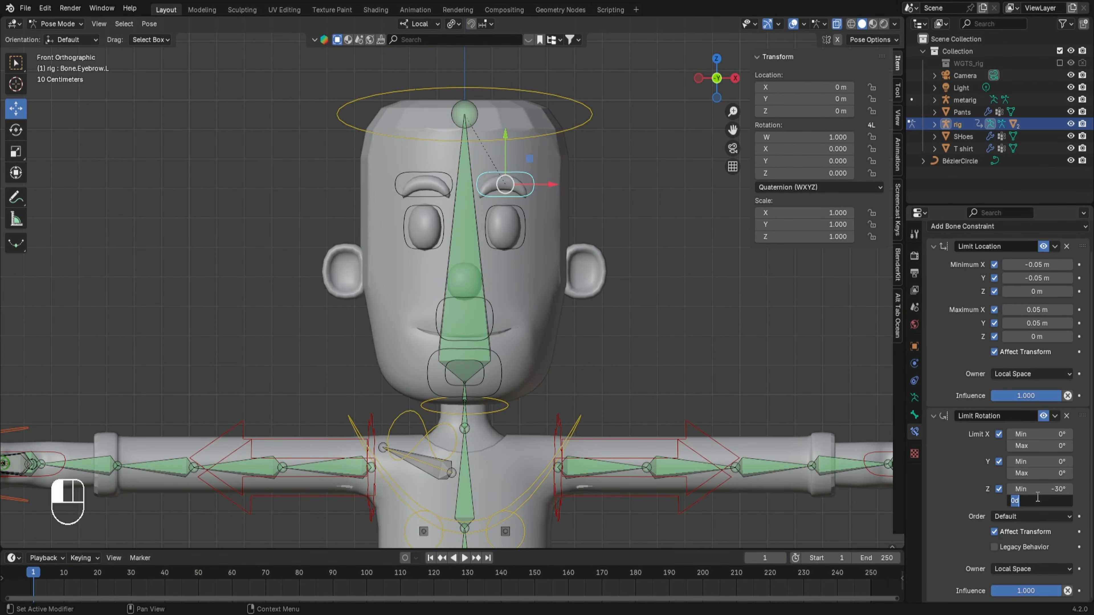
type("30")
key("Return")
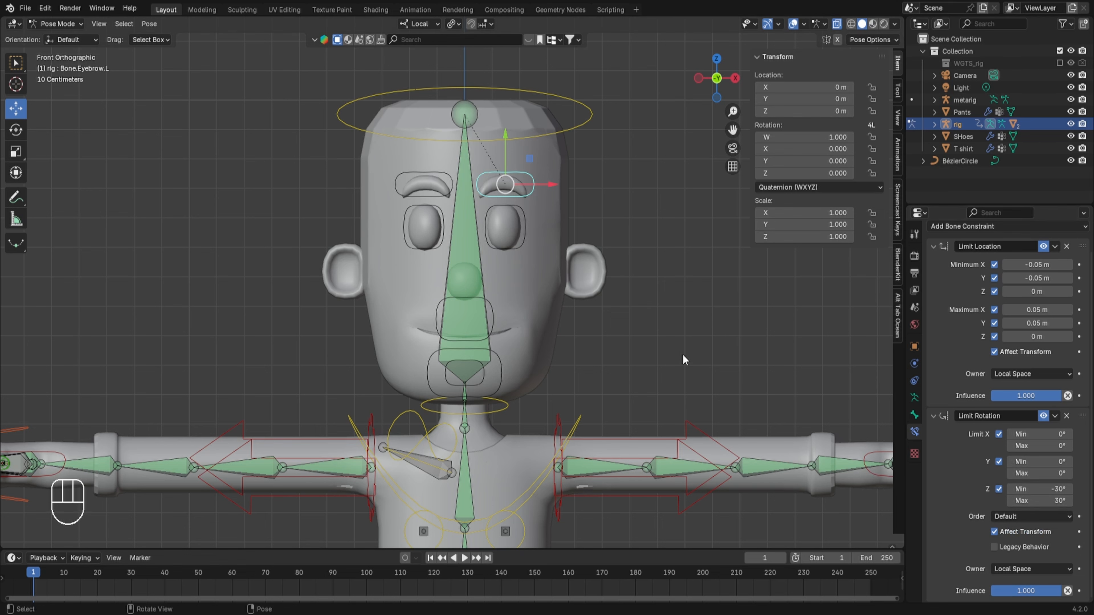
key("r")
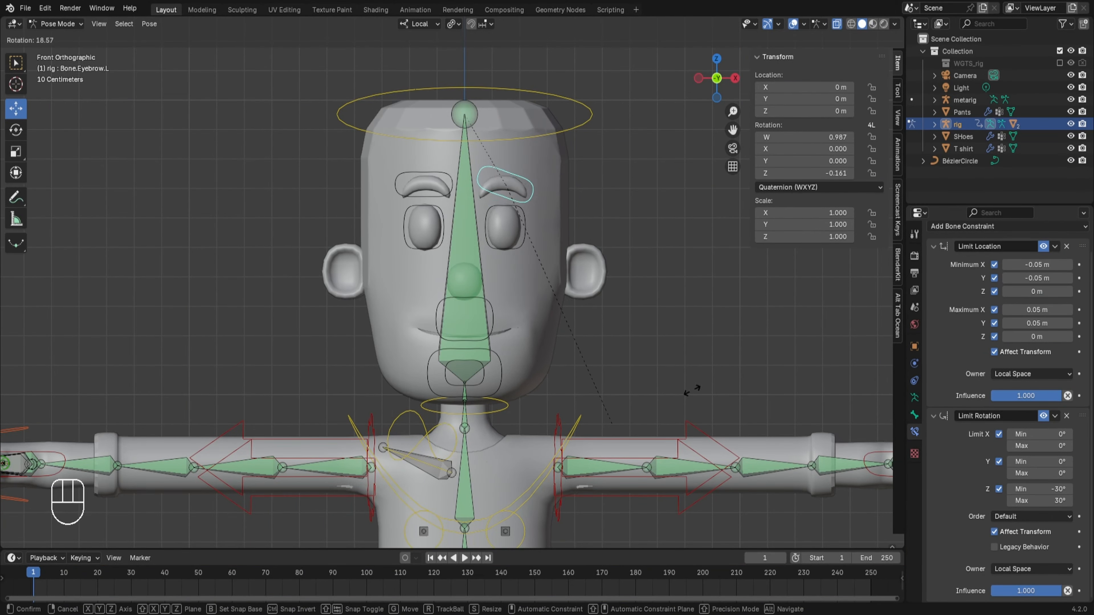
right_click(720, 348)
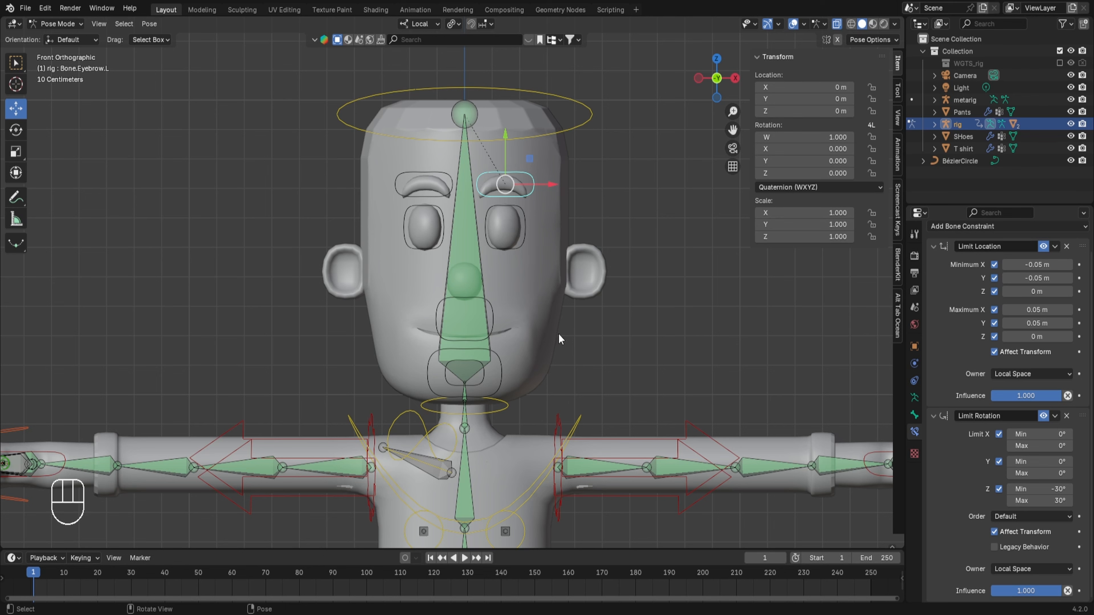
Step: Copy the Limit Location and Limit Rotation constraints from Bone.Eyebrow.L to Bone.Eyebrow.R
left_click(441, 194)
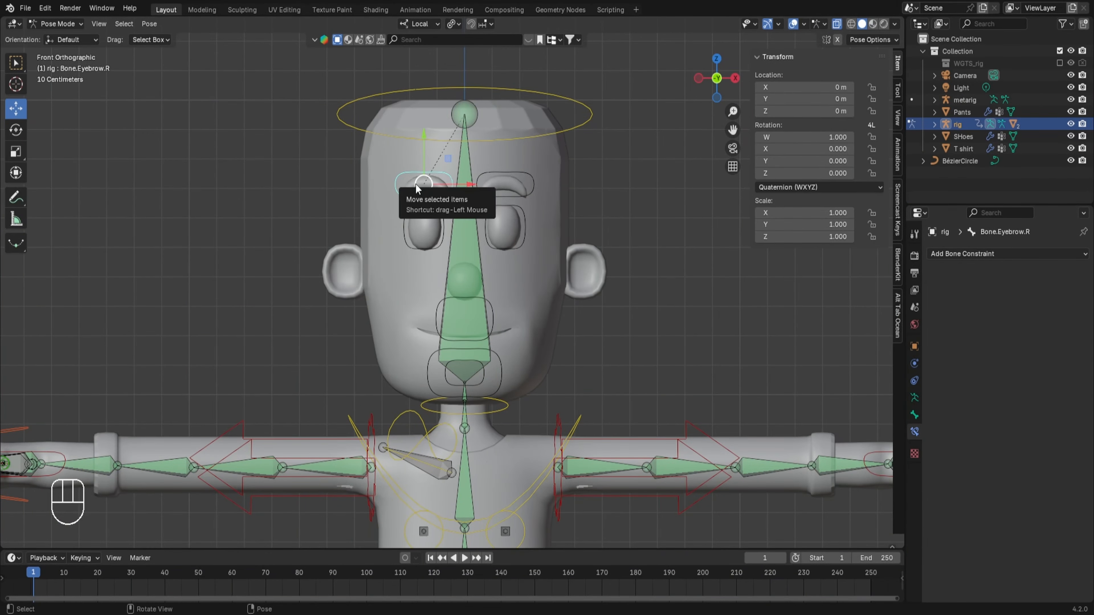
left_click(505, 173, "shift")
left_click(1053, 275)
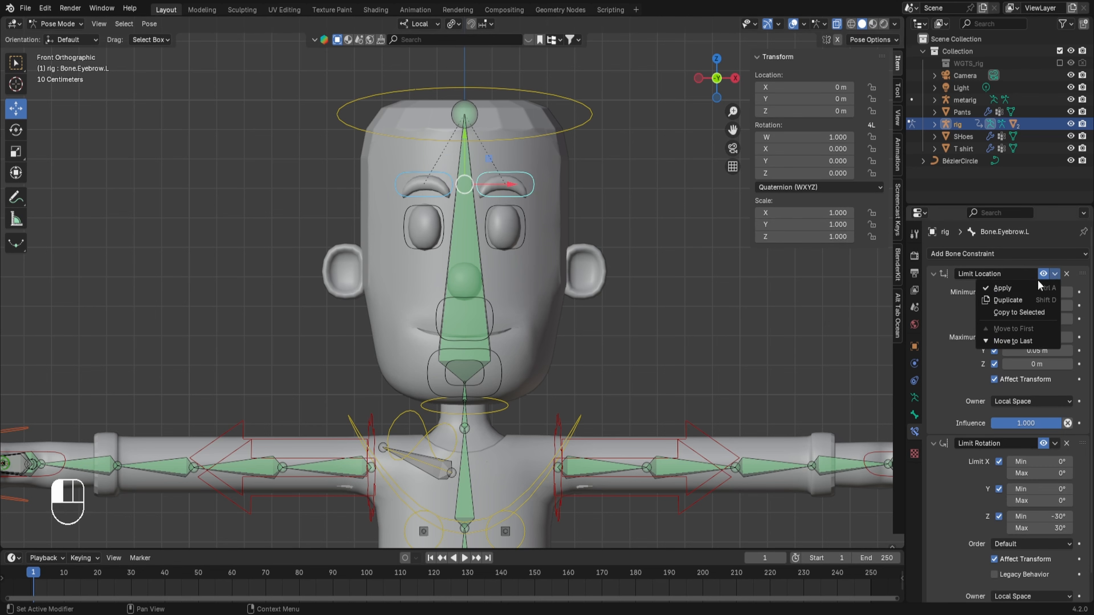
left_click(1019, 313)
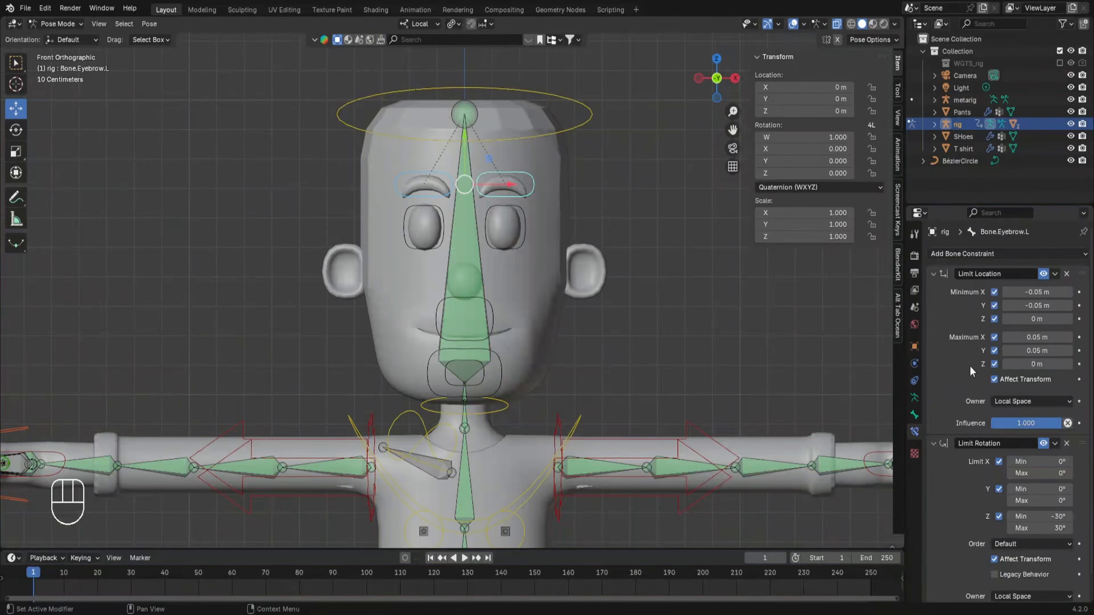
scroll(1033, 397, "down", 1)
left_click(1056, 416)
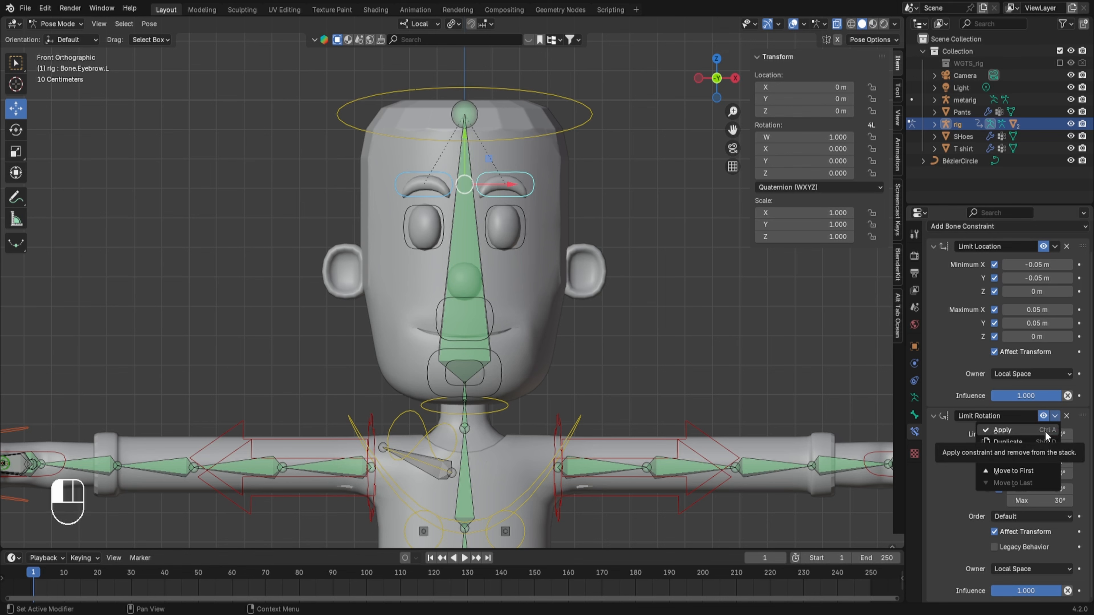
left_click(1034, 456)
Step: Test the copied limits on Bone.Eyebrow.R with a trial transform, cancelling it
left_click(425, 185)
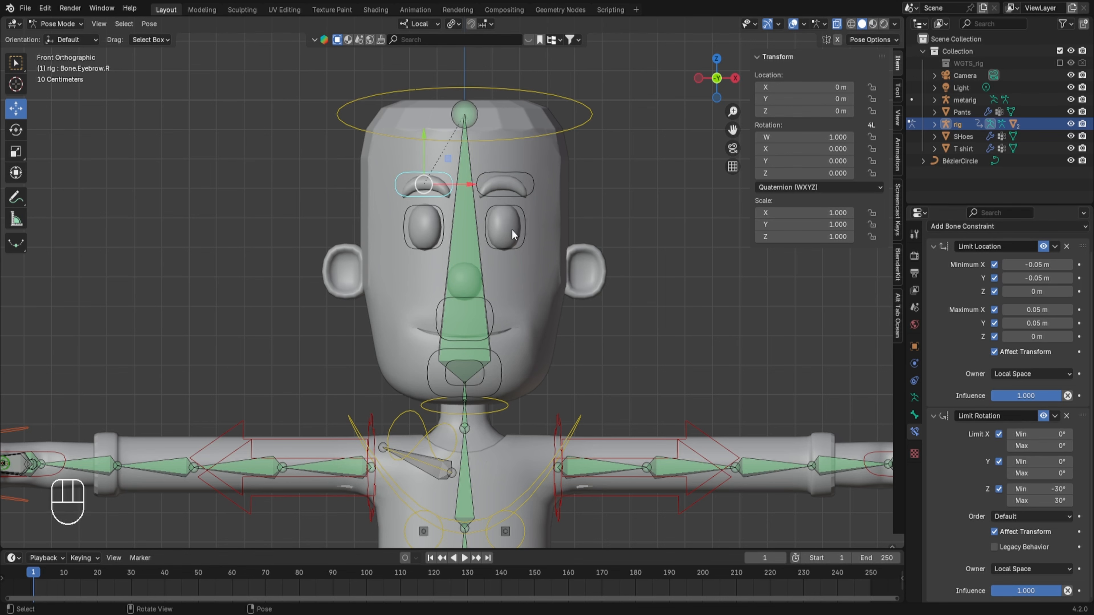
key("g")
key("Escape")
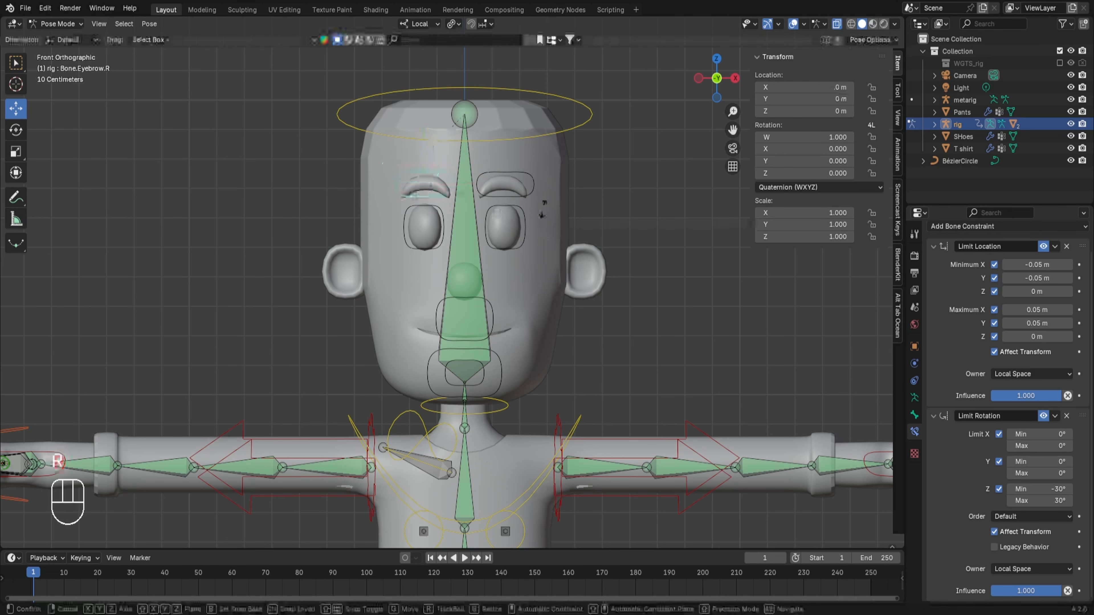
Step: Review the whole character in perspective and switch the rig from Pose Mode to Object Mode
scroll(660, 296, "down", 7)
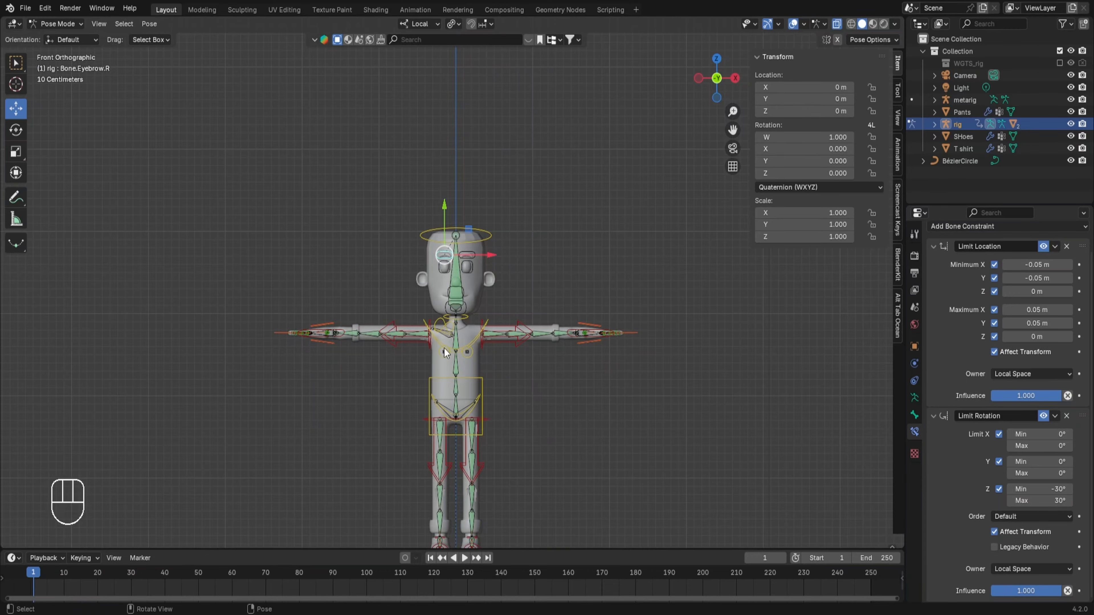
middle_click_drag(445, 349, 470, 388)
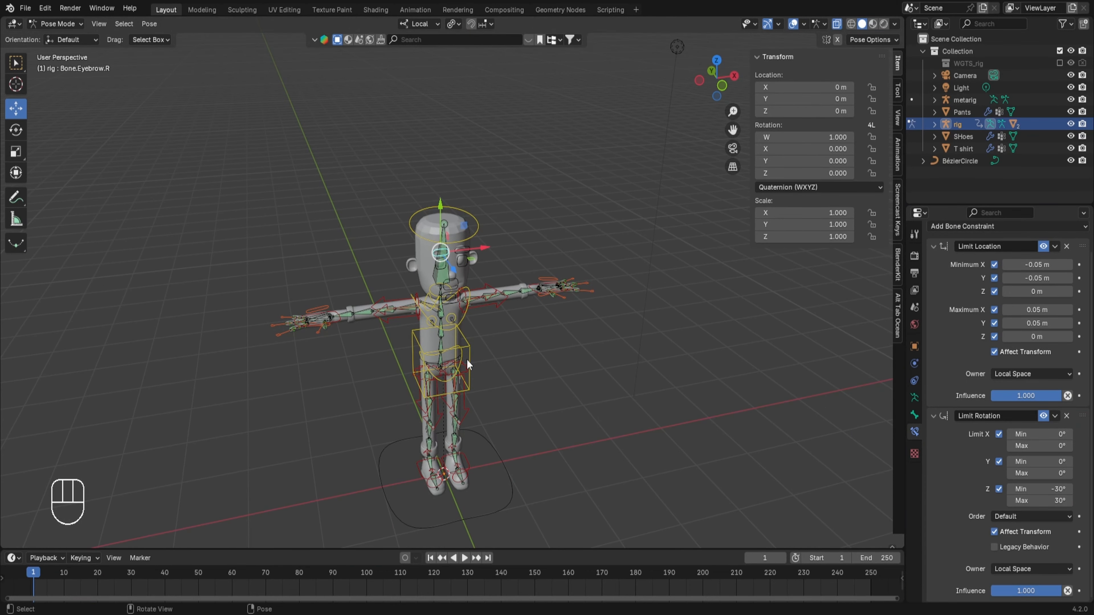
scroll(465, 359, "up", 6)
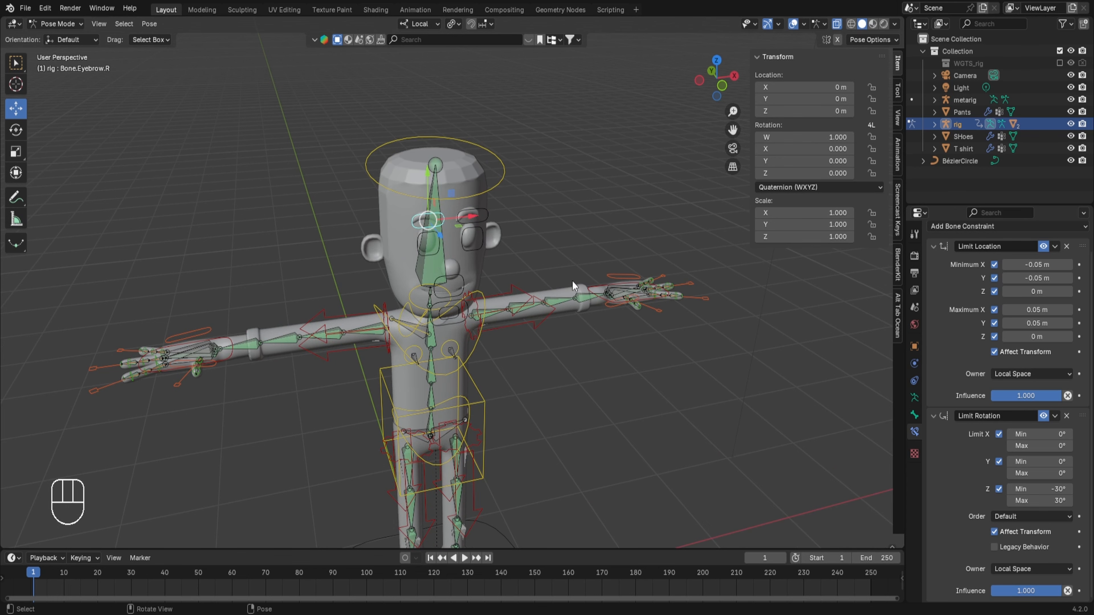
scroll(611, 324, "down", 3)
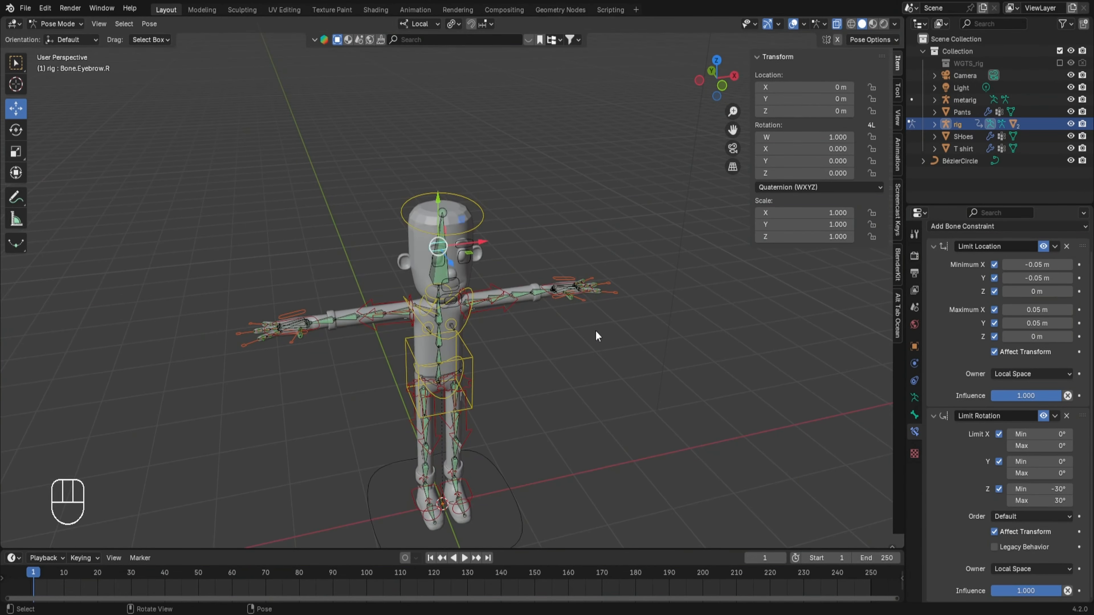
key("ctrl+Tab")
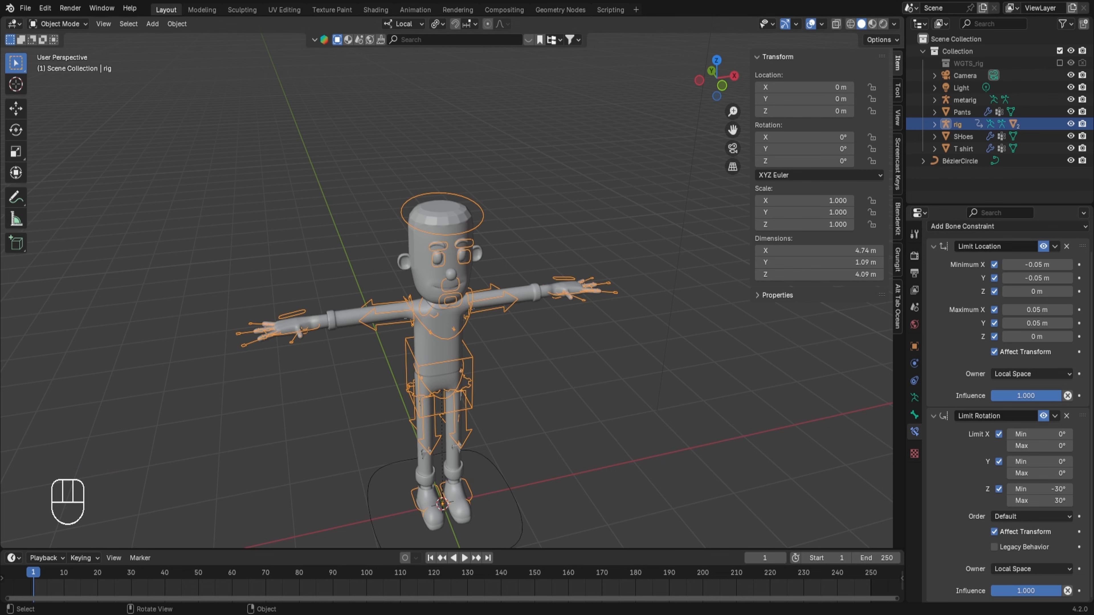